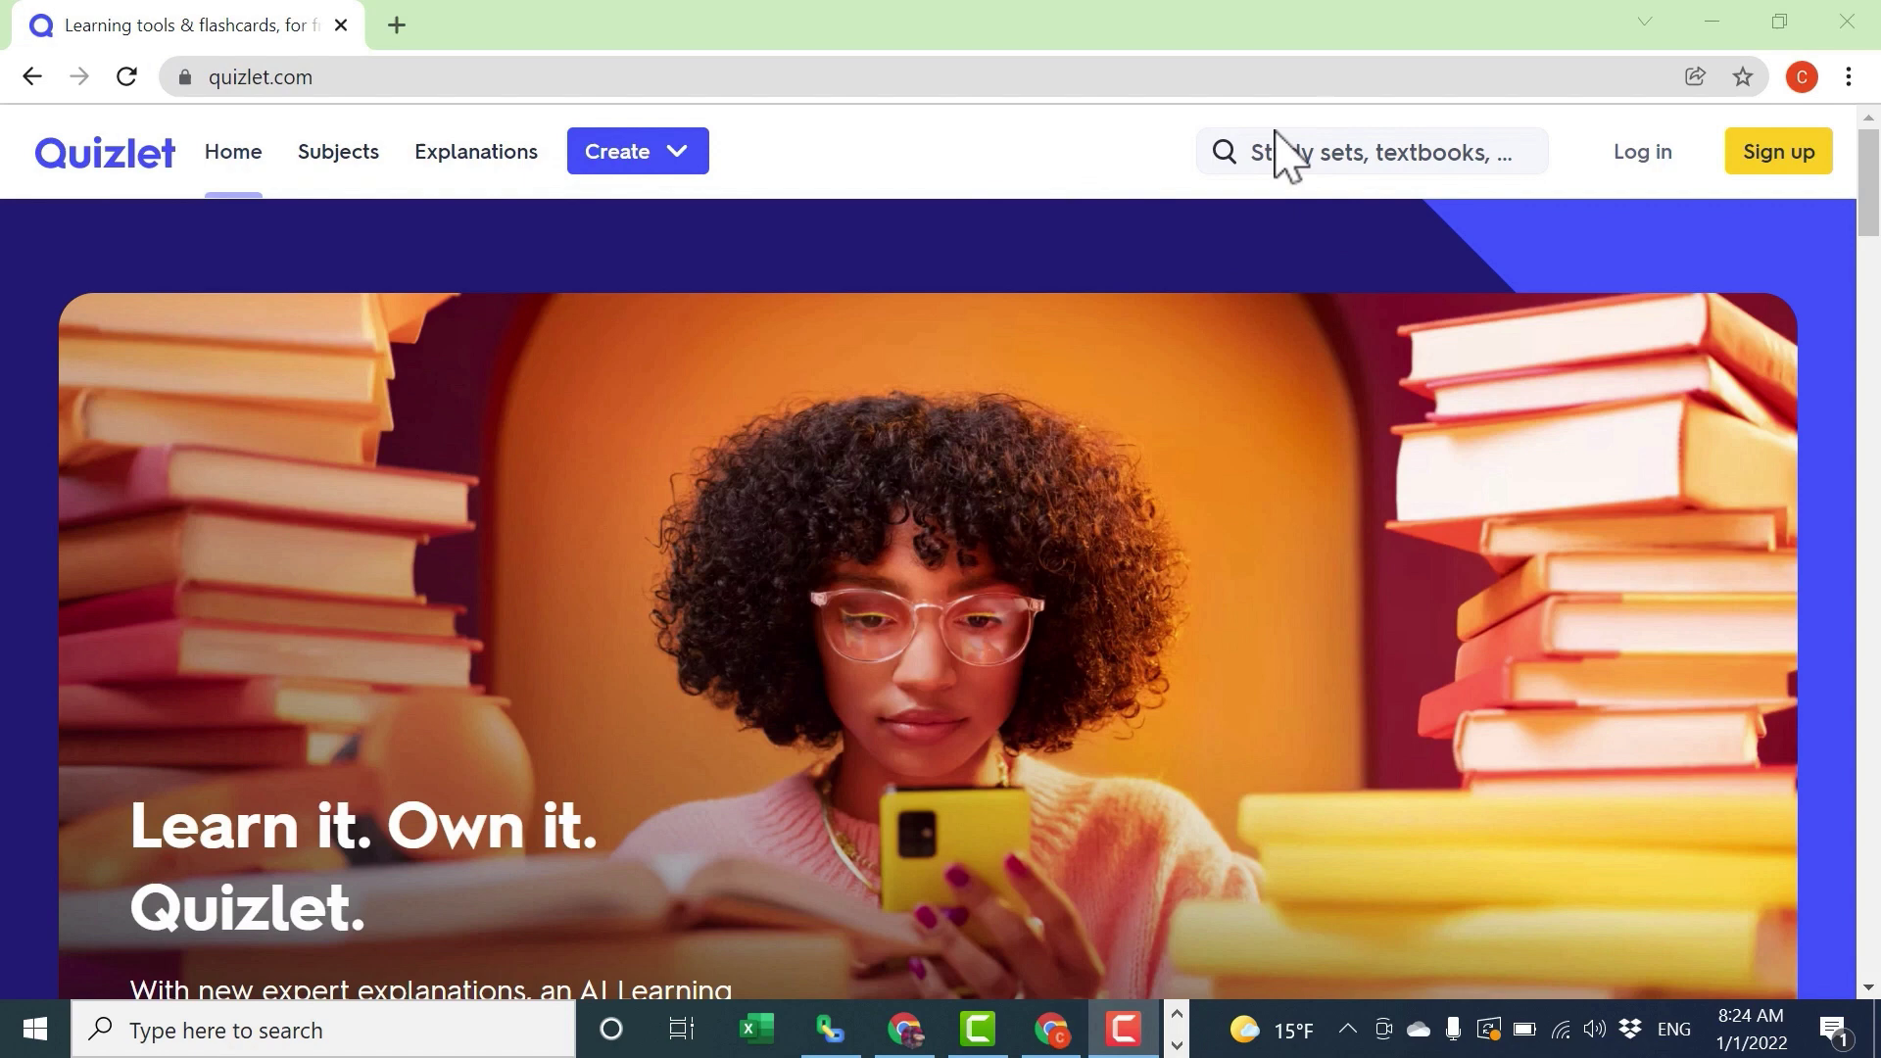
- Search Quizlet for 'parts of speech'
{"action": "left_click", "coordinate": [1318, 157]}
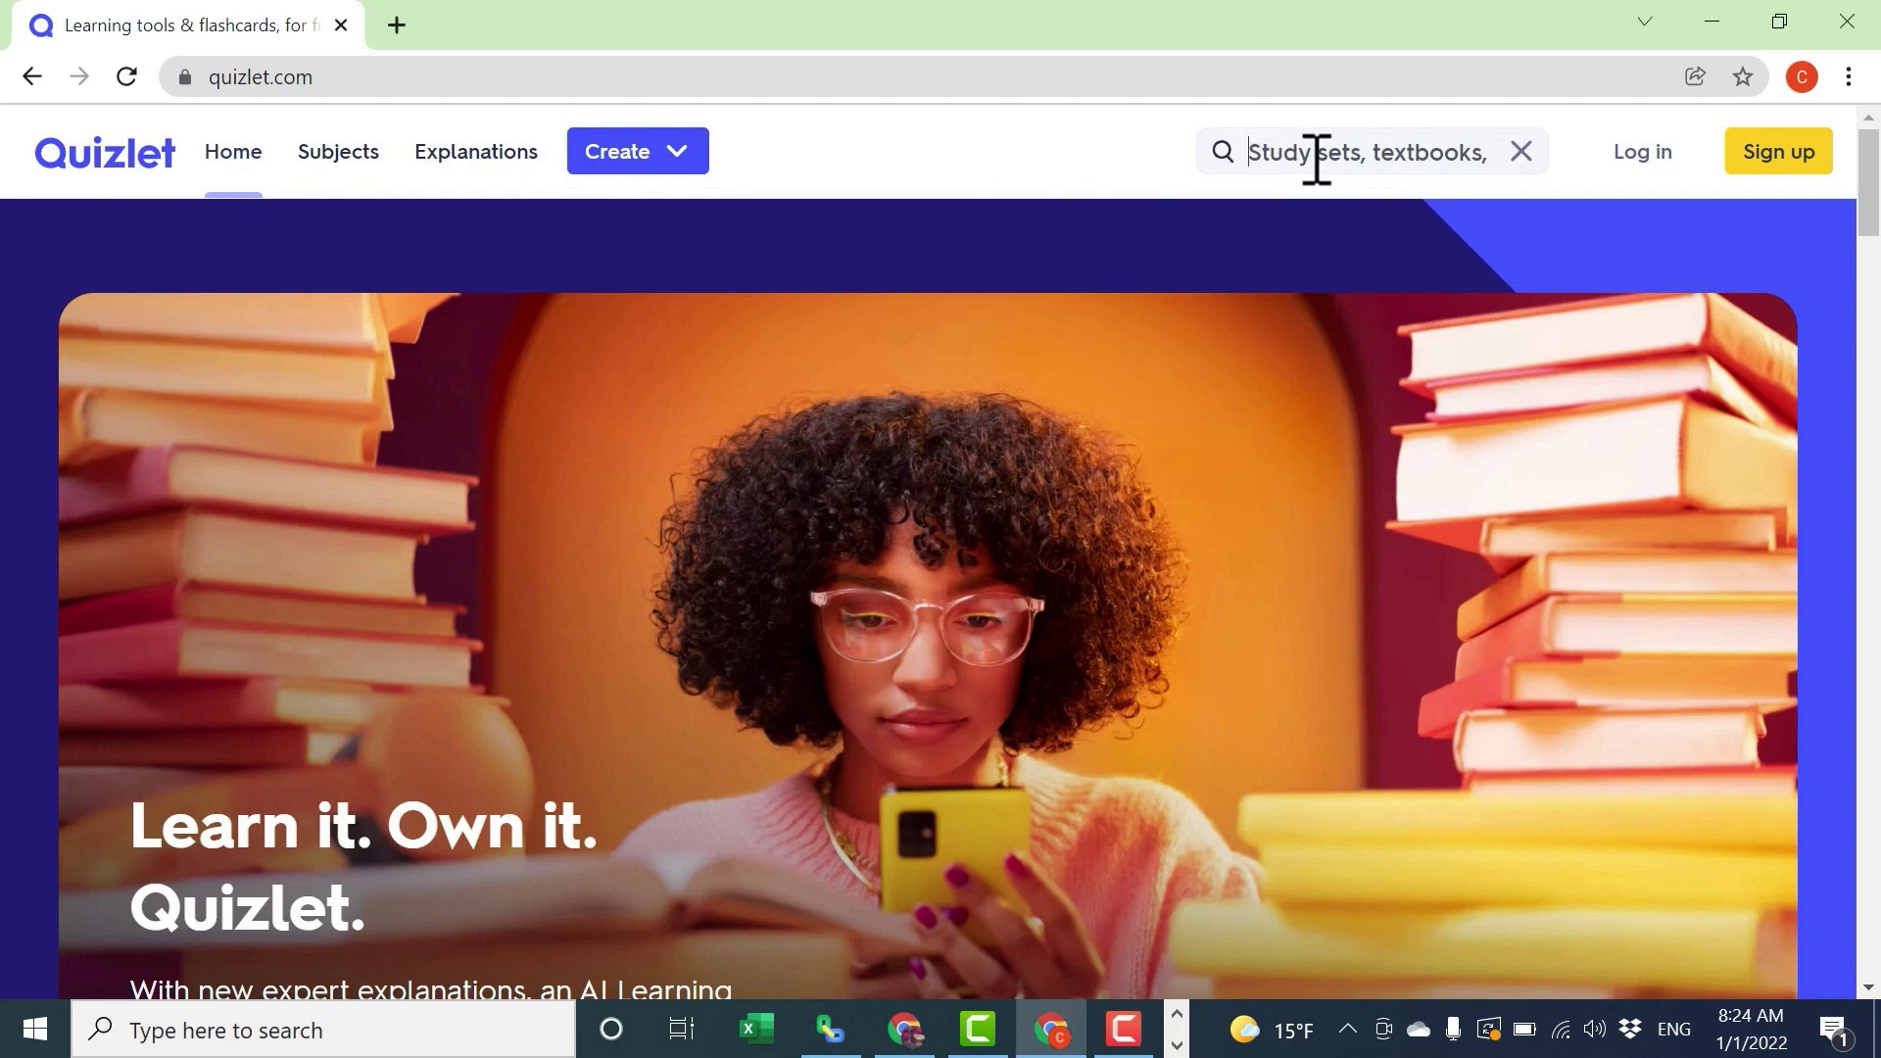
{"action": "type", "text": "parts of speech"}
{"action": "key", "text": "Return"}
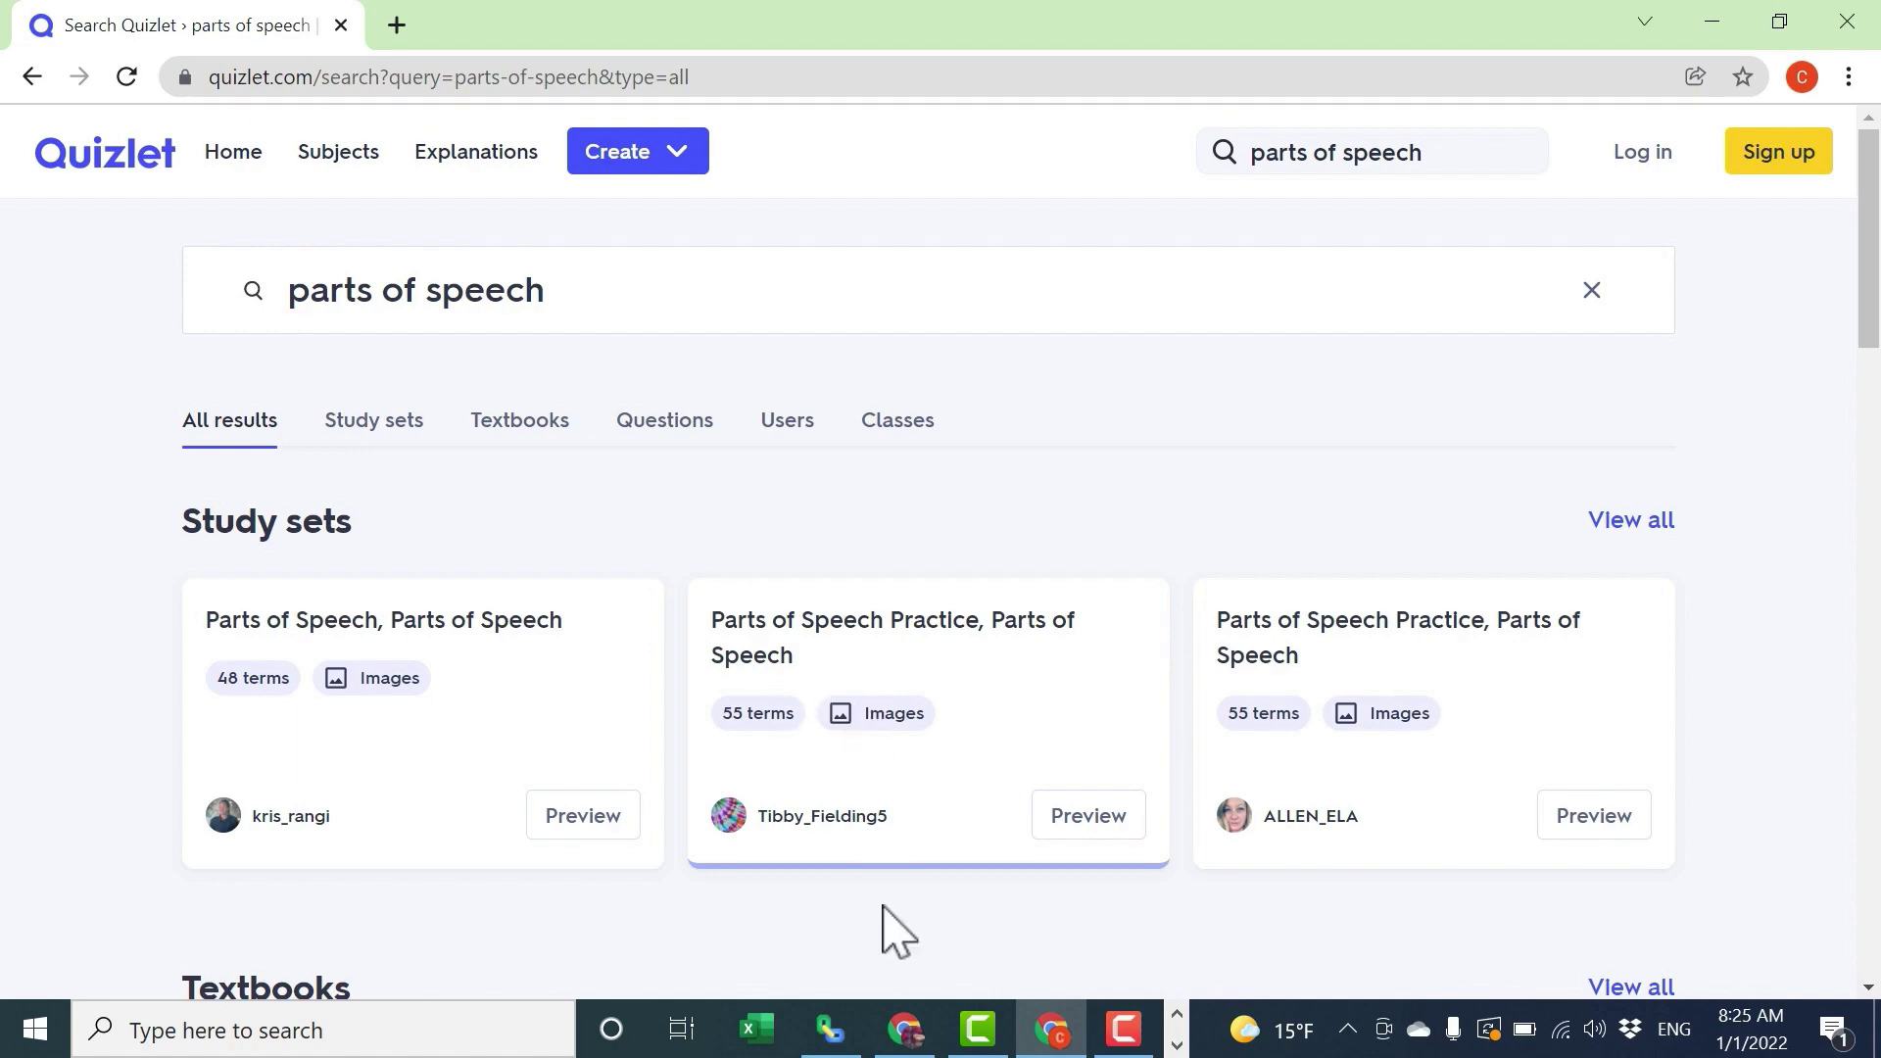
- View all 'parts of speech' study sets, then replace the search with 'realidades chapter 5'
{"action": "left_click", "coordinate": [1619, 527]}
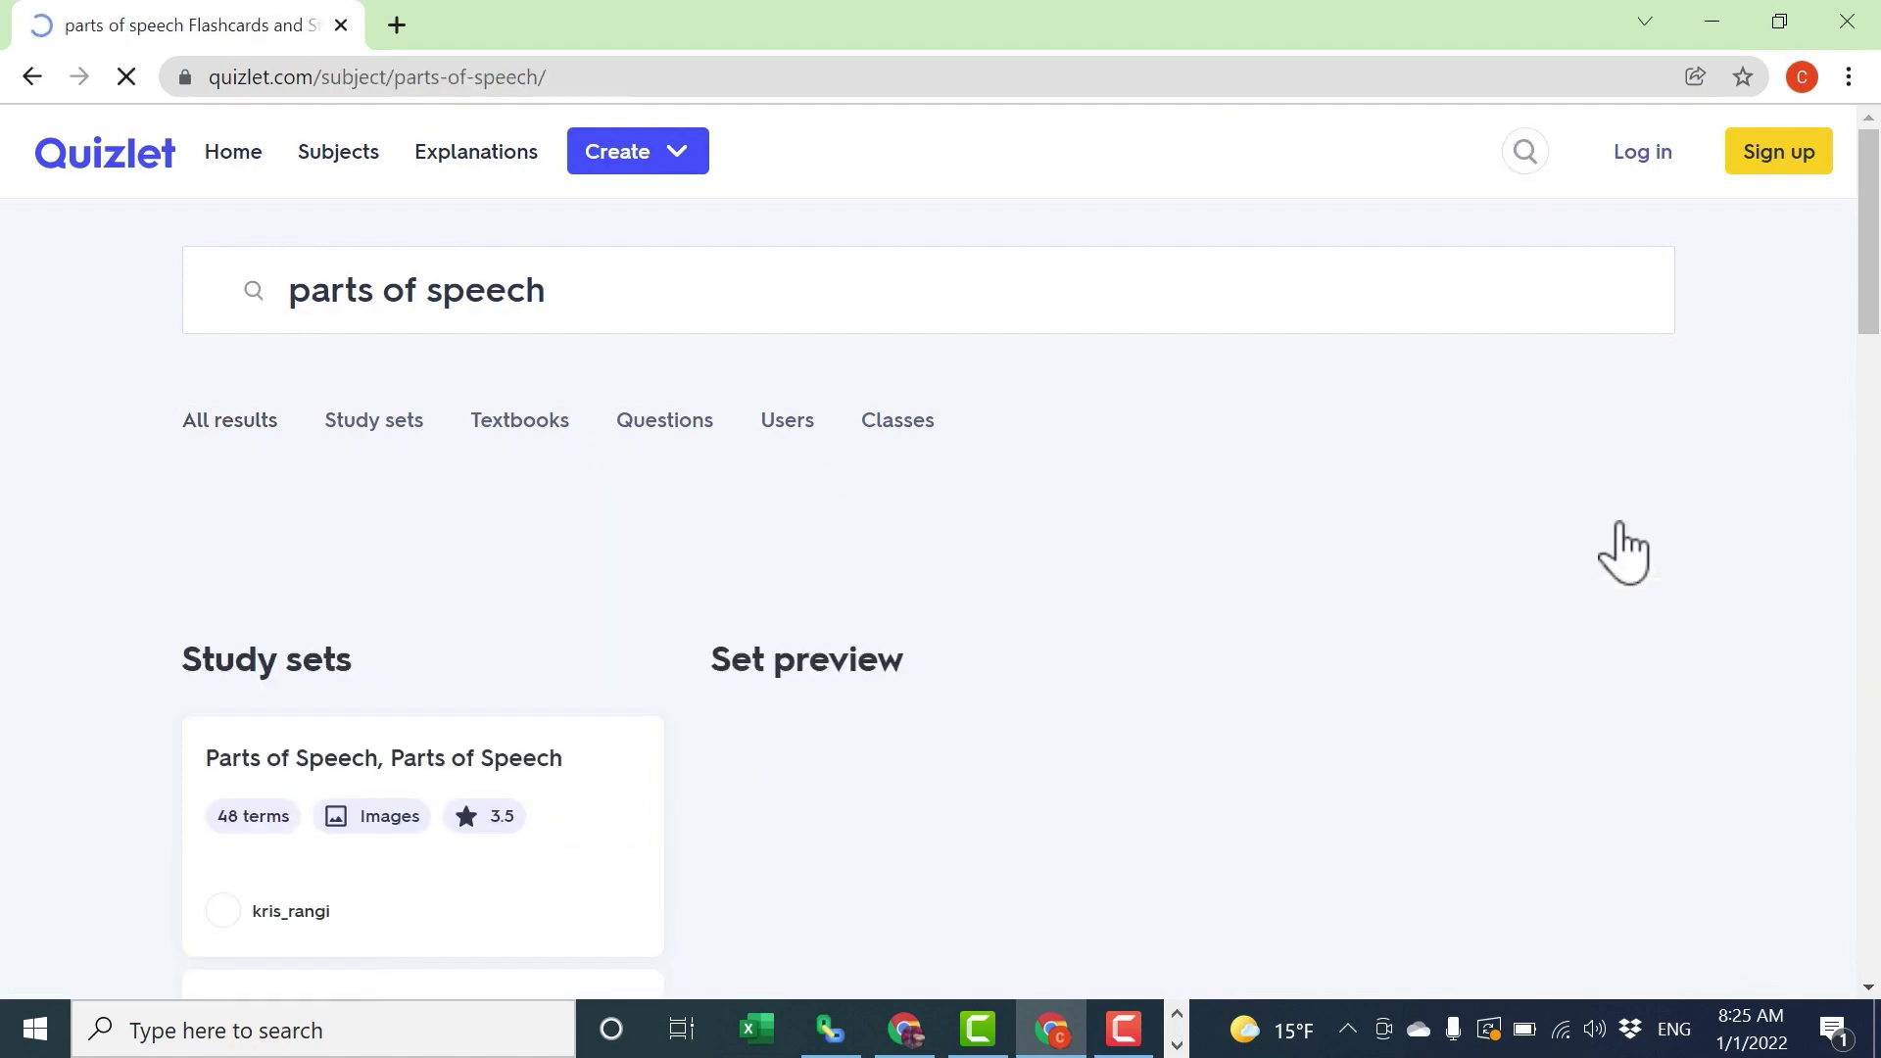
{"action": "left_click_drag", "start_coordinate": [1860, 382], "coordinate": [1789, 231]}
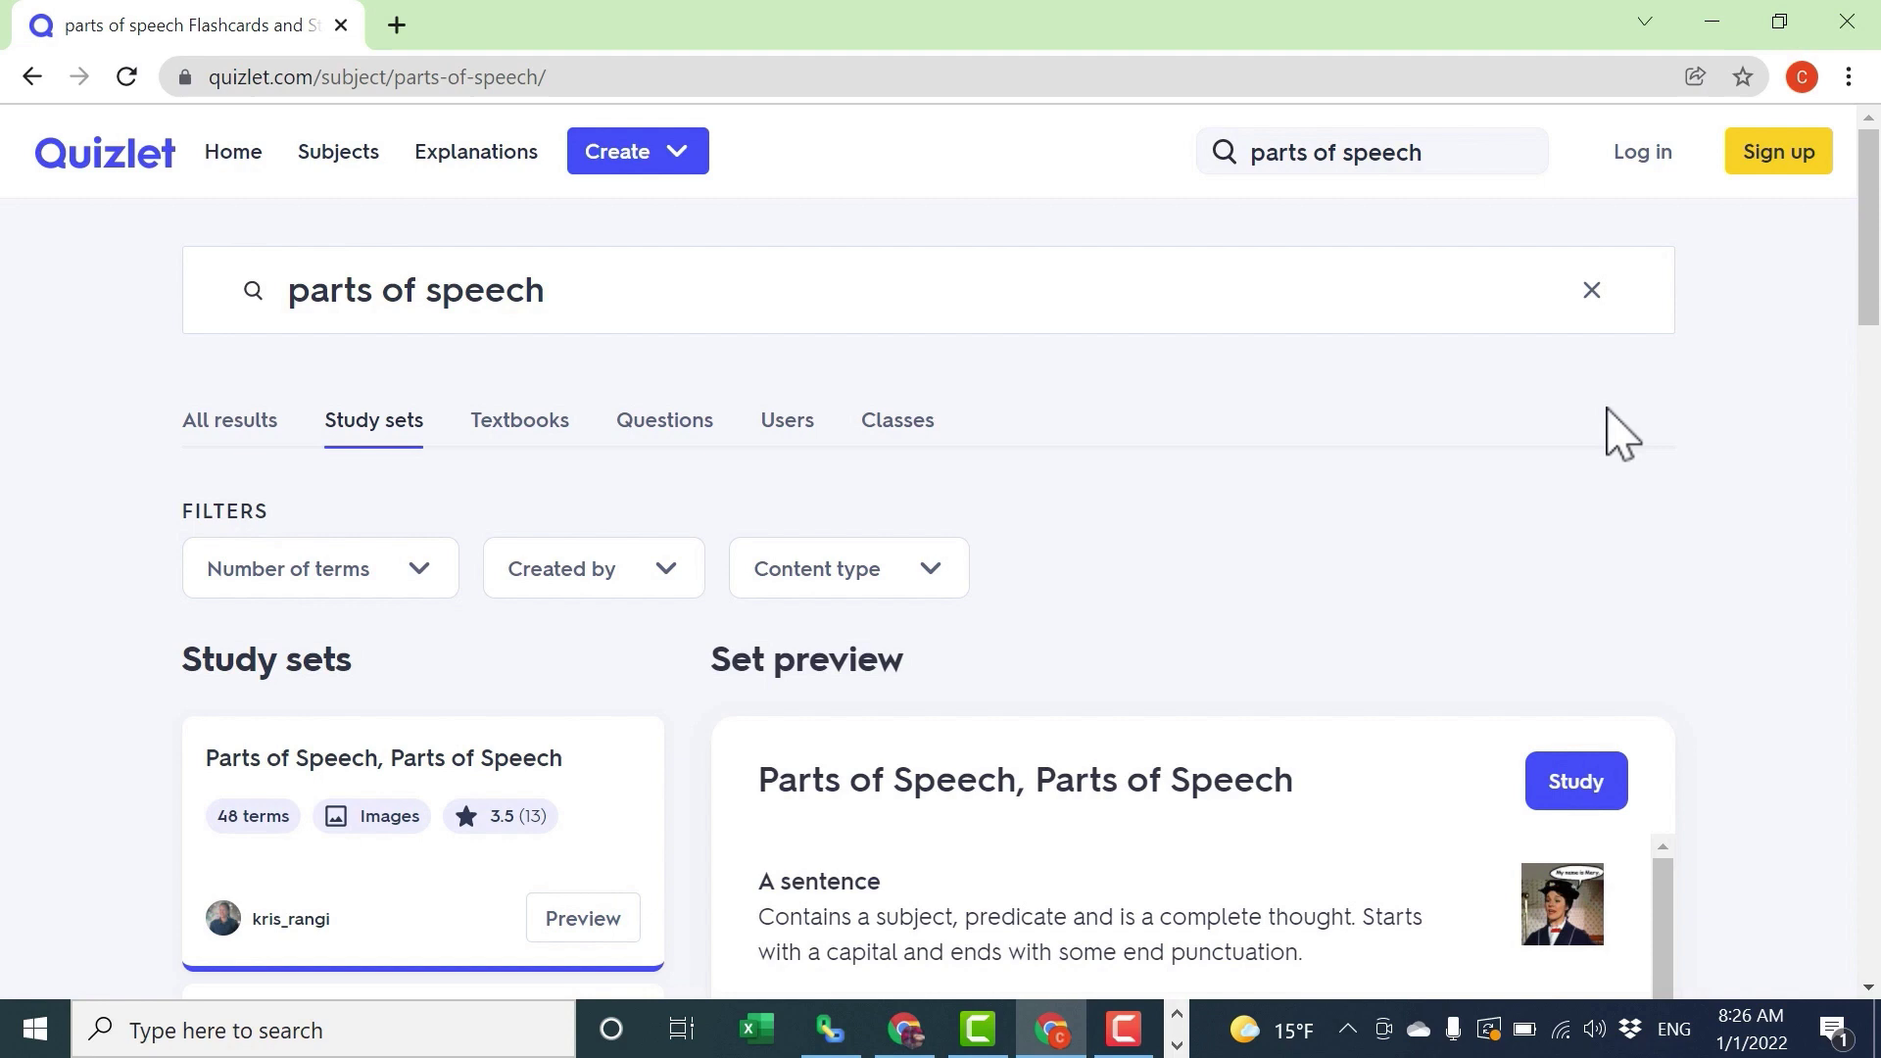
{"action": "left_click", "coordinate": [743, 306]}
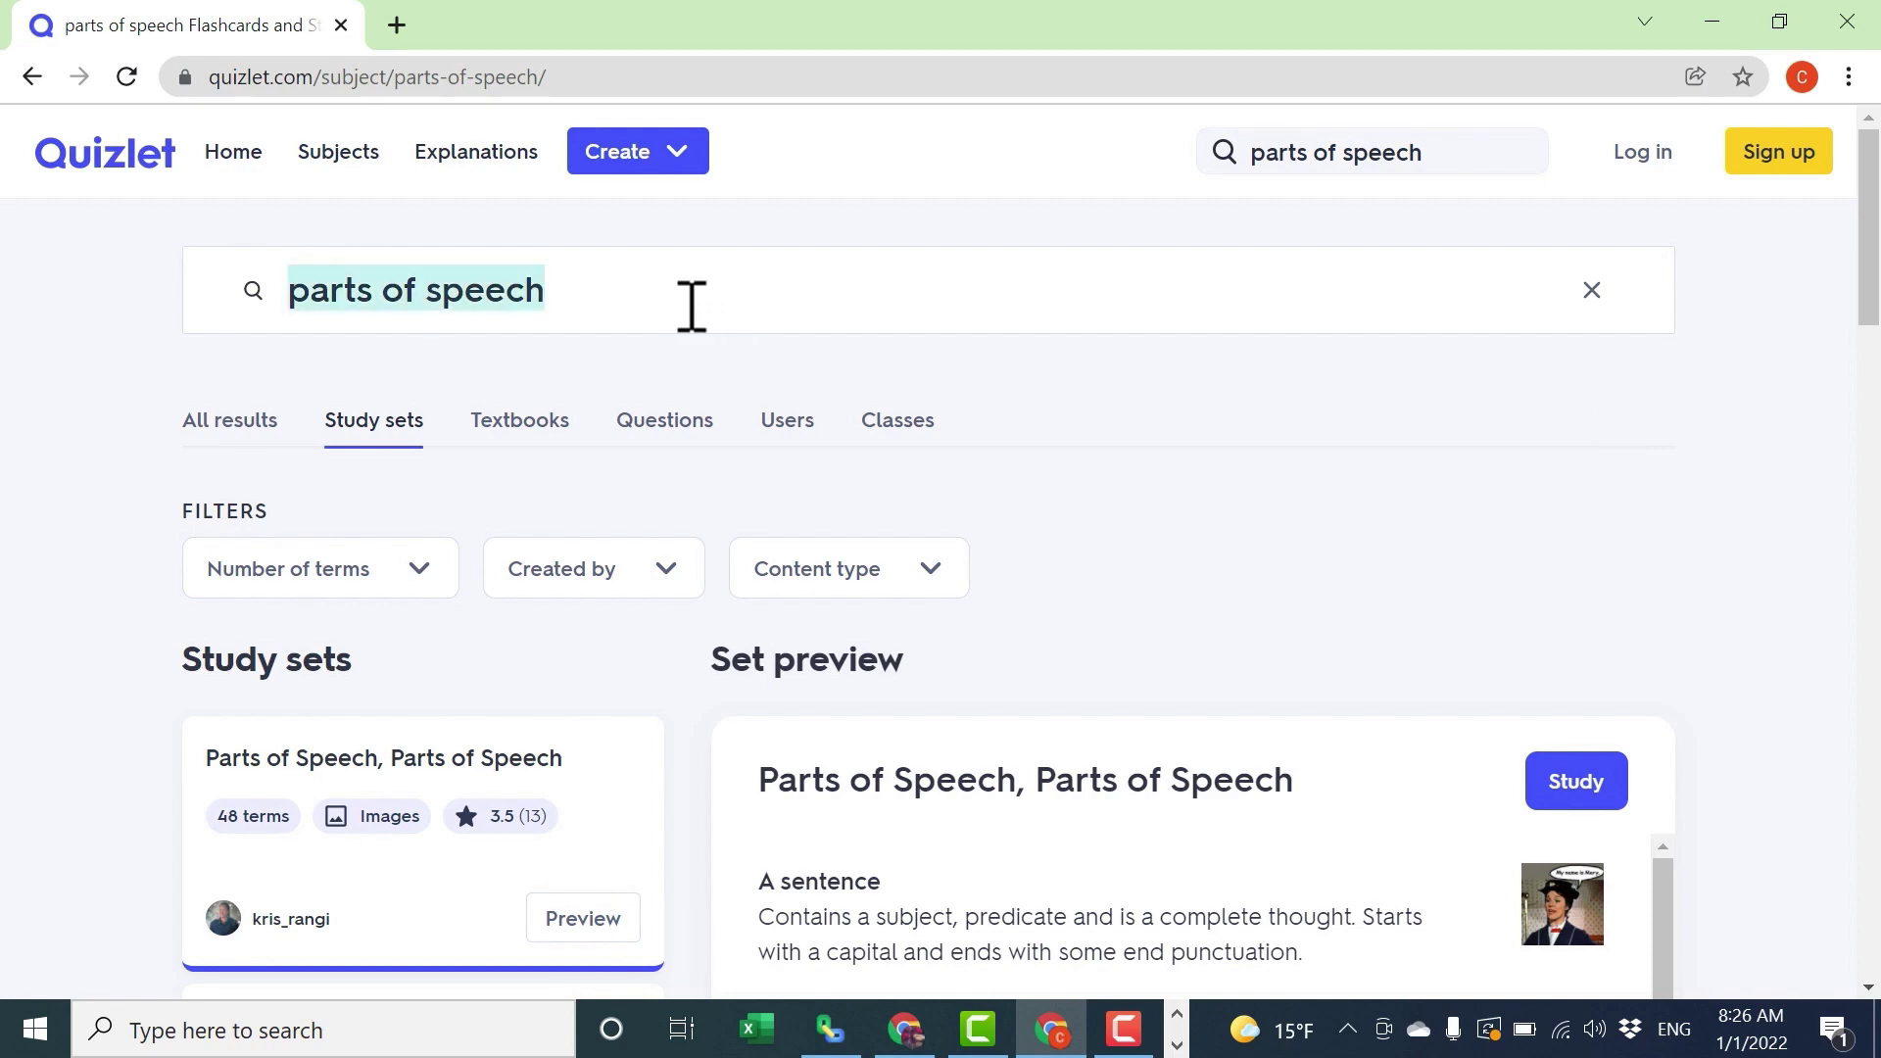
{"action": "left_click", "coordinate": [681, 299]}
{"action": "triple_click", "coordinate": [475, 284]}
{"action": "type", "text": "realidades chap"}
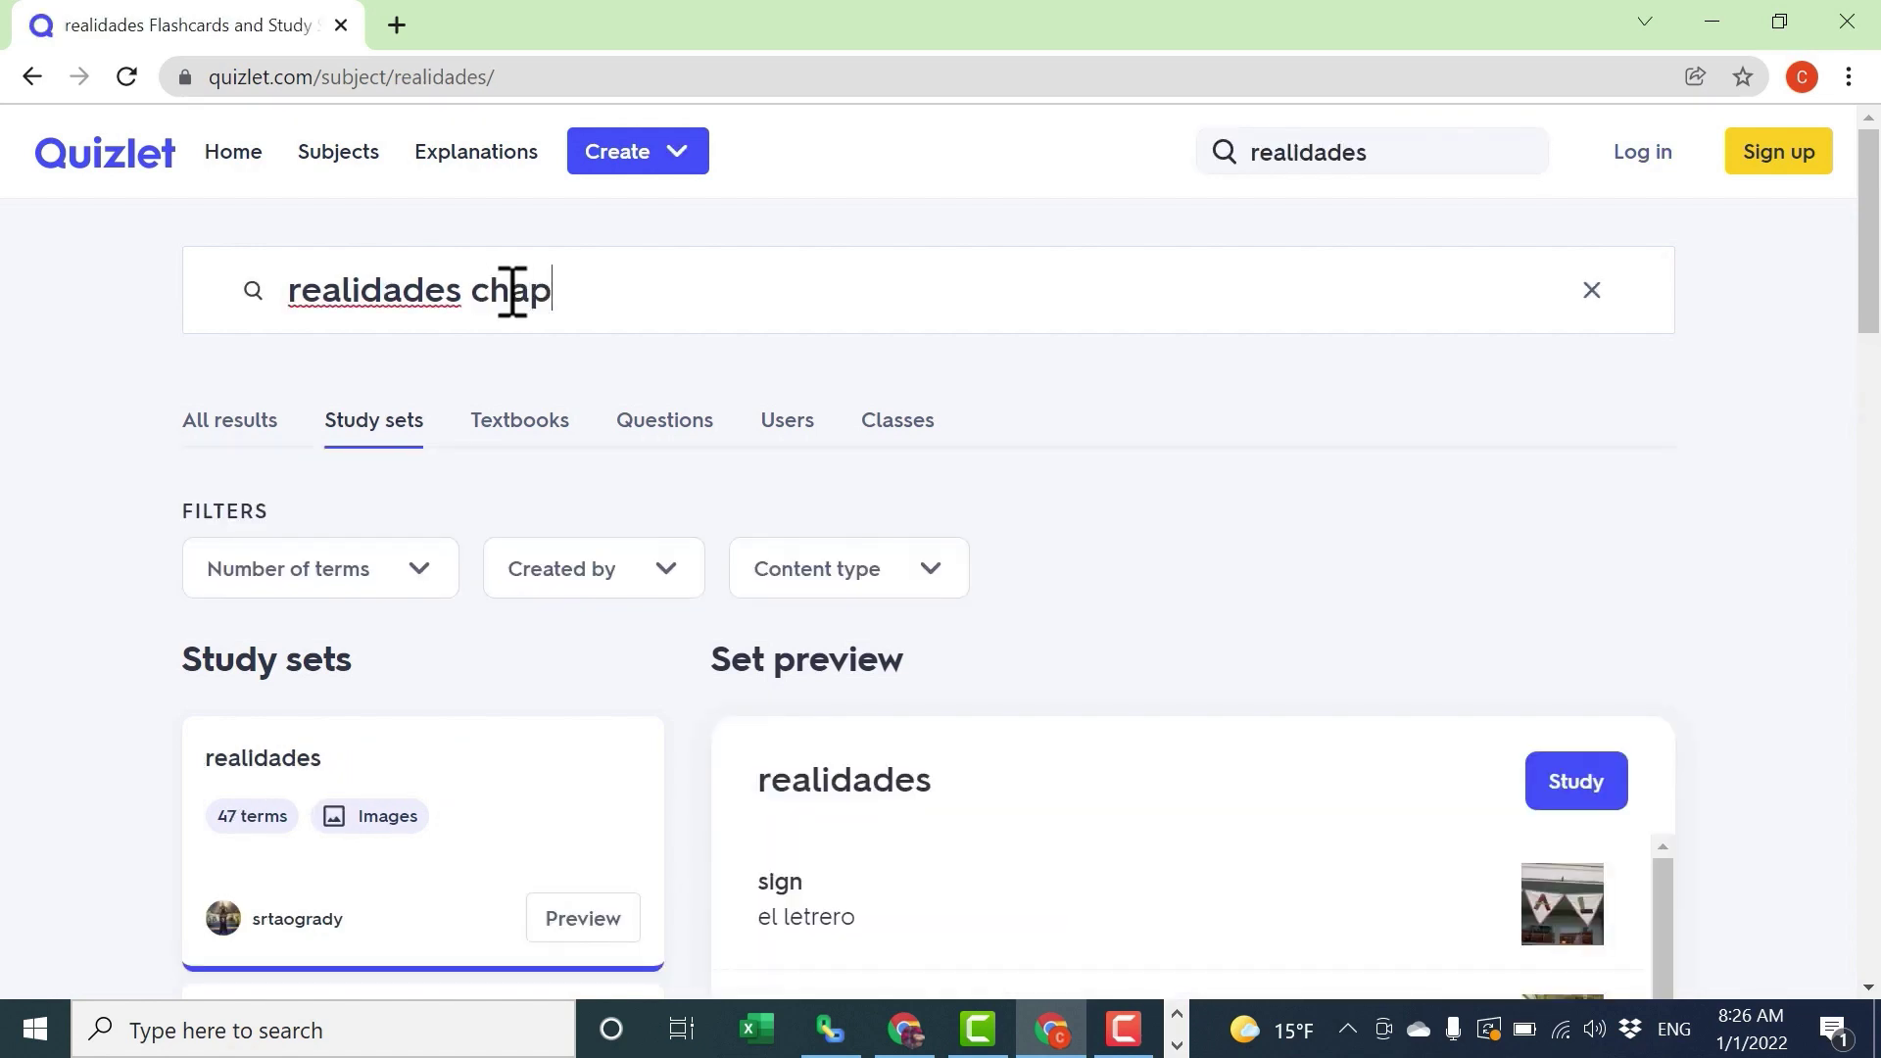
{"action": "type", "text": "ter 5"}
{"action": "key", "text": "Return"}
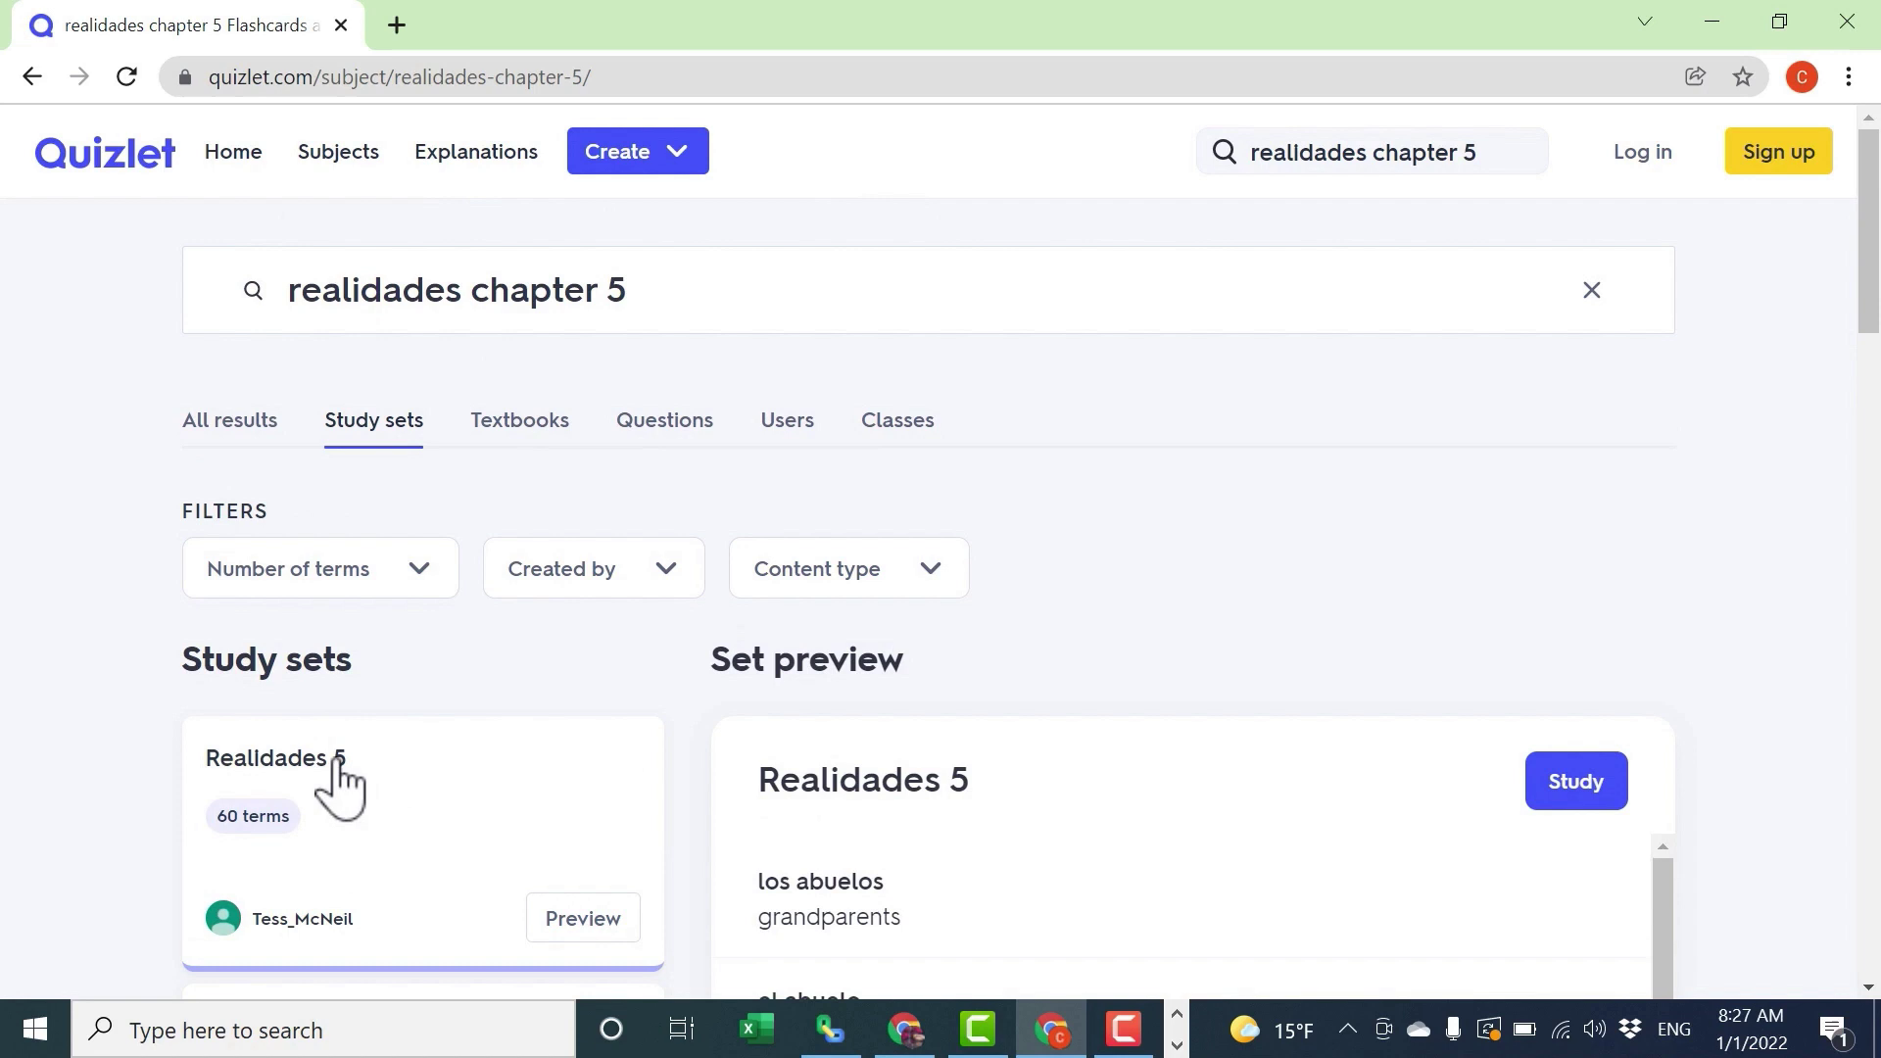
- Open the Realidades 5 flashcards and page past los abuelos and el abuelo
{"action": "left_click", "coordinate": [1020, 814]}
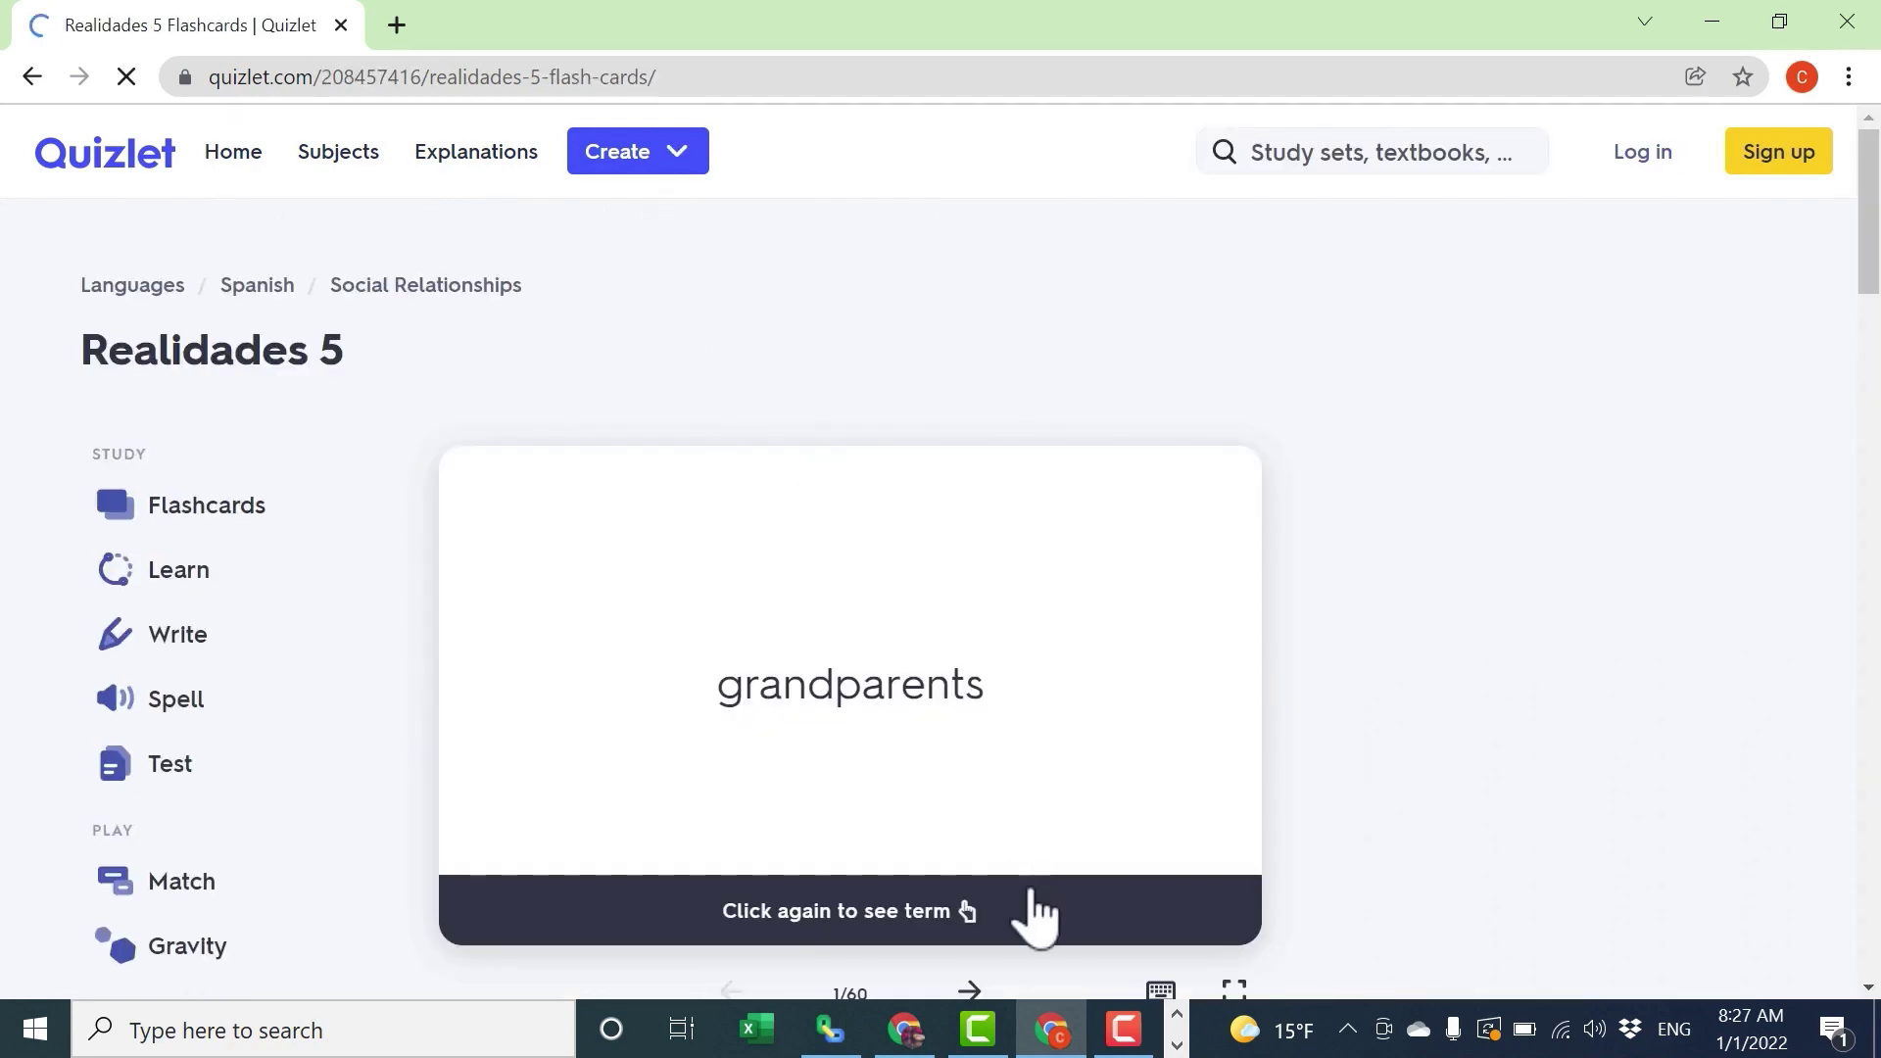
{"action": "left_click", "coordinate": [768, 571]}
{"action": "scroll", "coordinate": [685, 685], "scroll_direction": "down", "scroll_amount": 1}
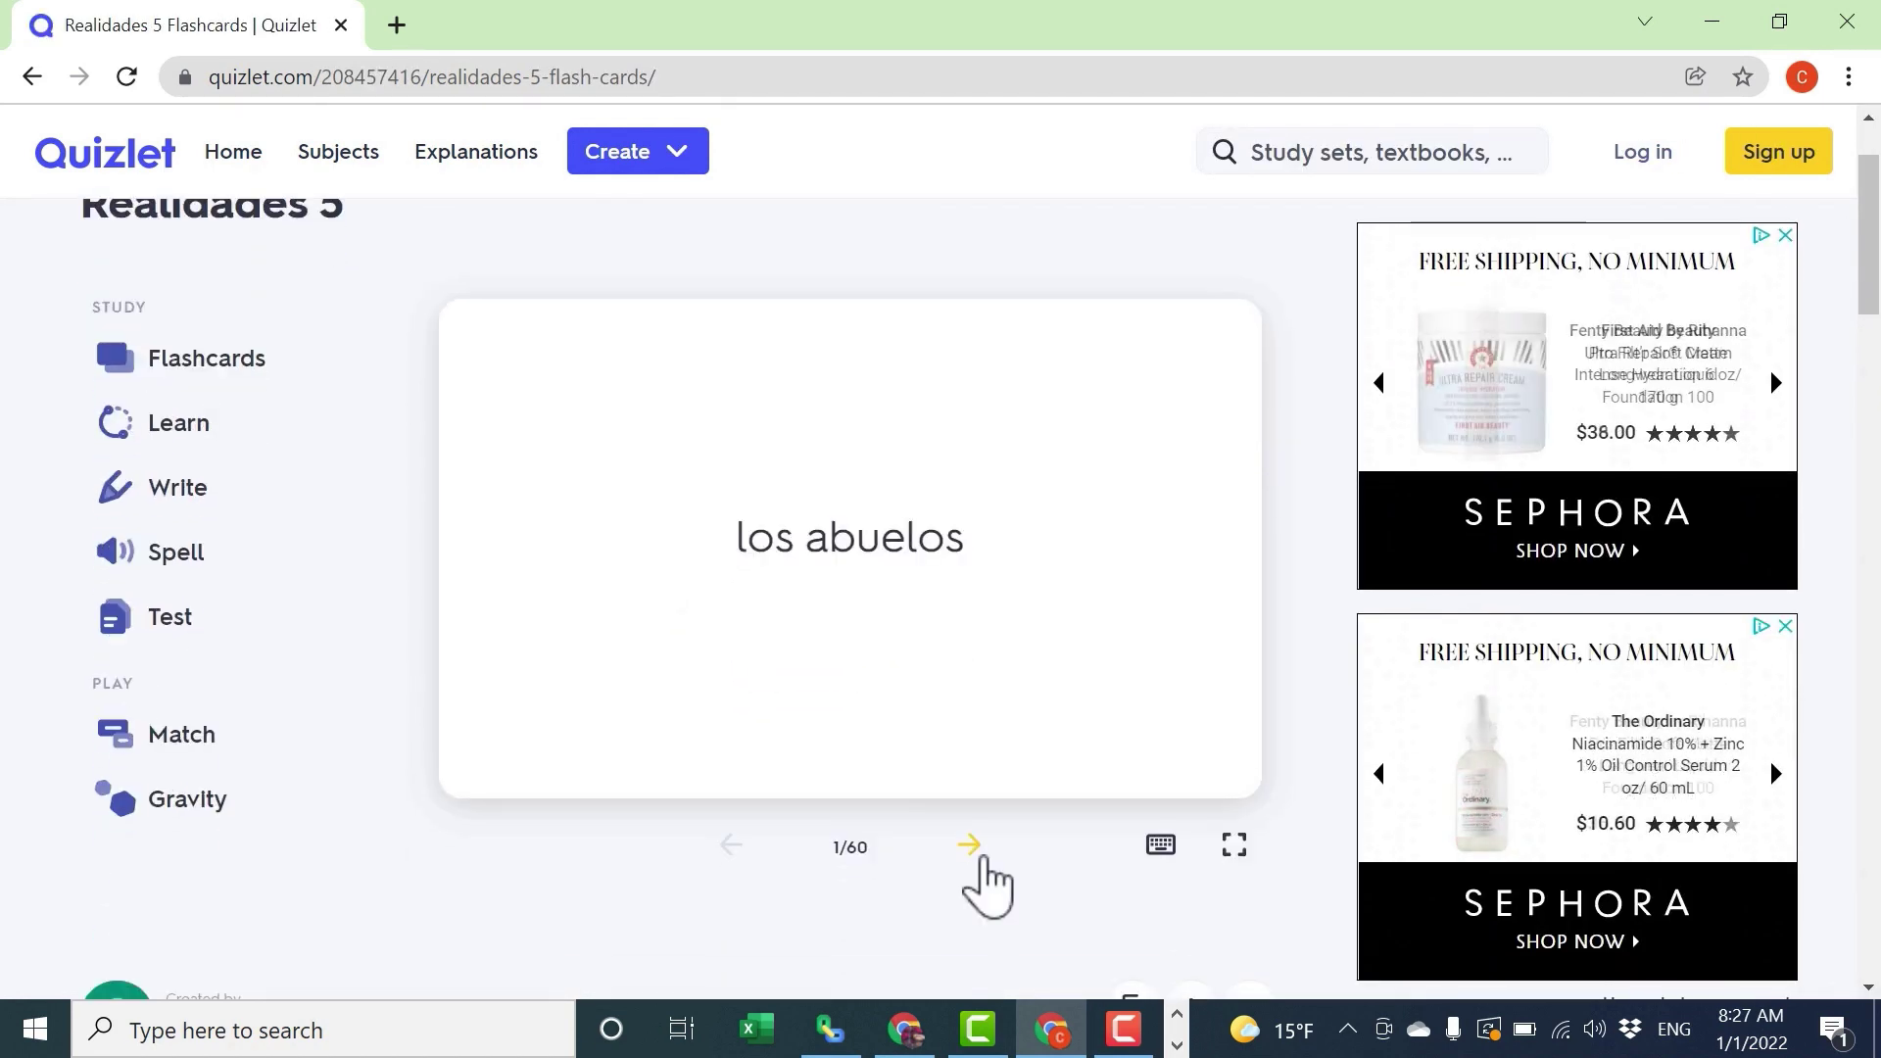
{"action": "left_click", "coordinate": [970, 848]}
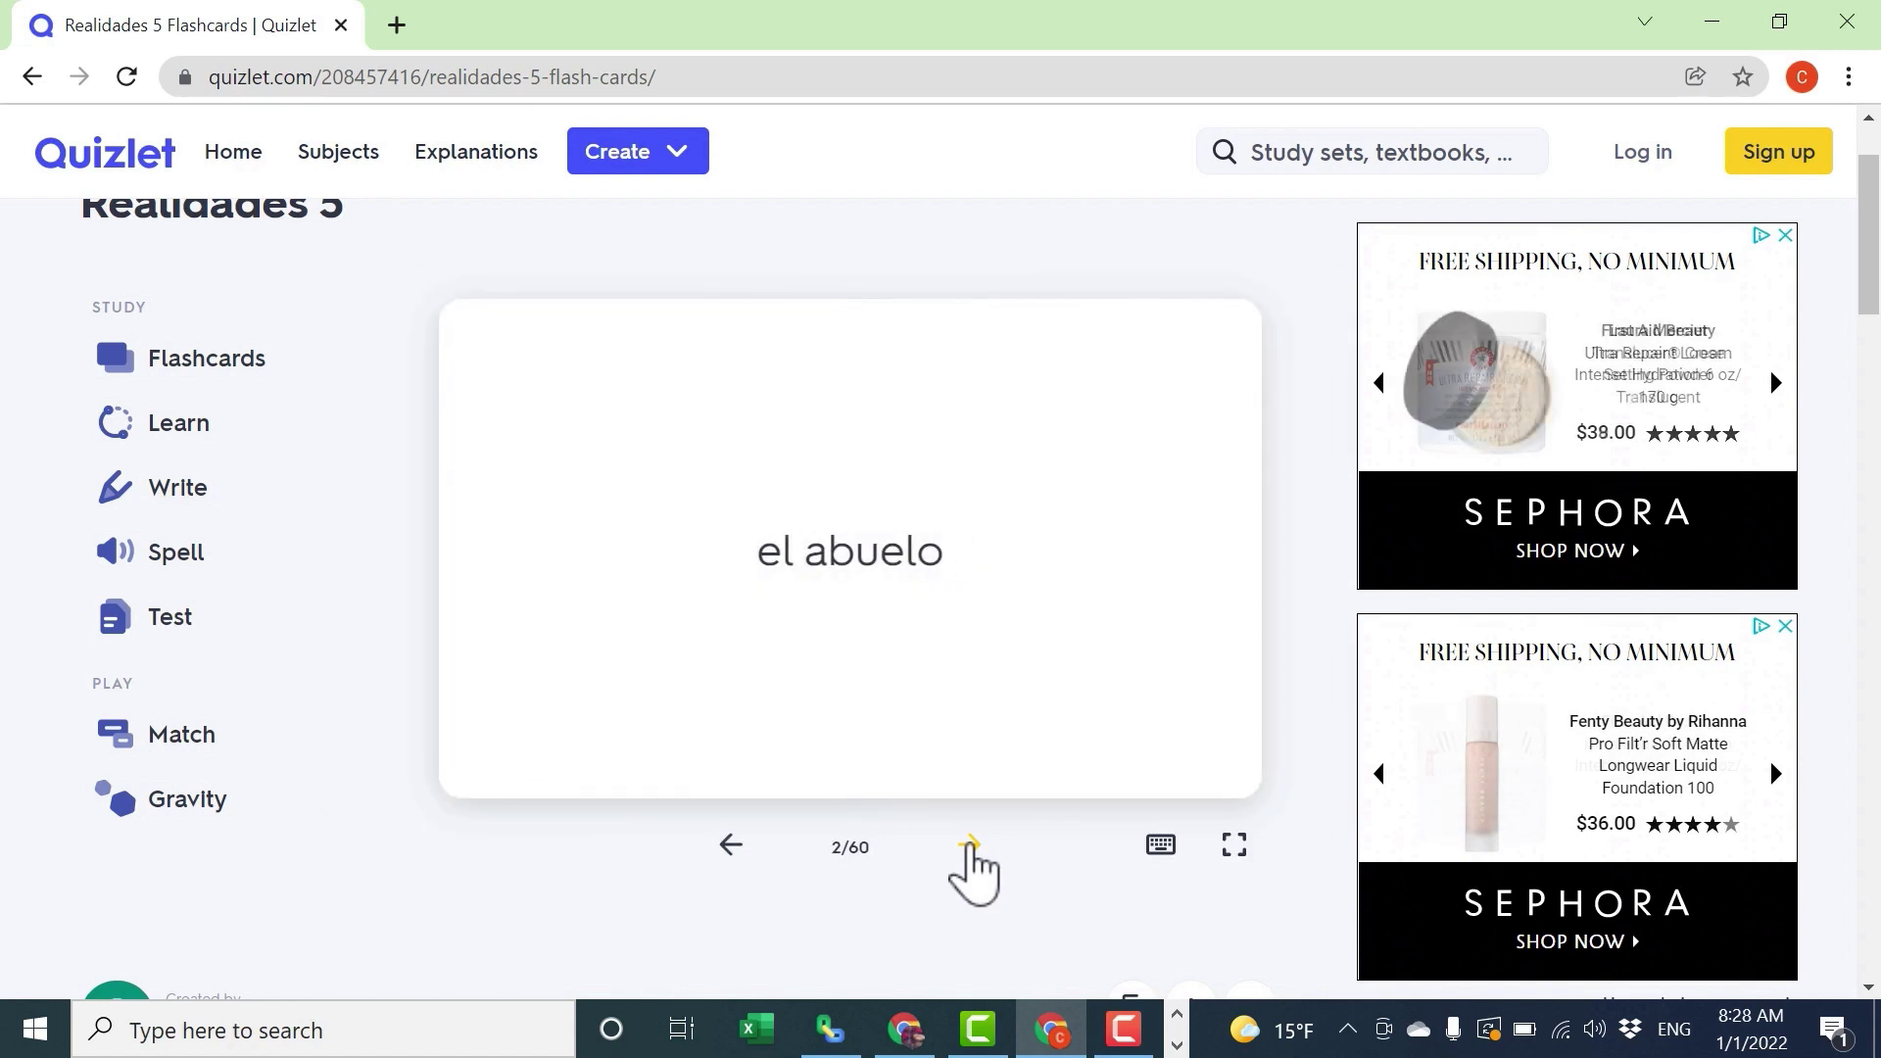
{"action": "left_click", "coordinate": [968, 849]}
{"action": "left_click", "coordinate": [968, 848]}
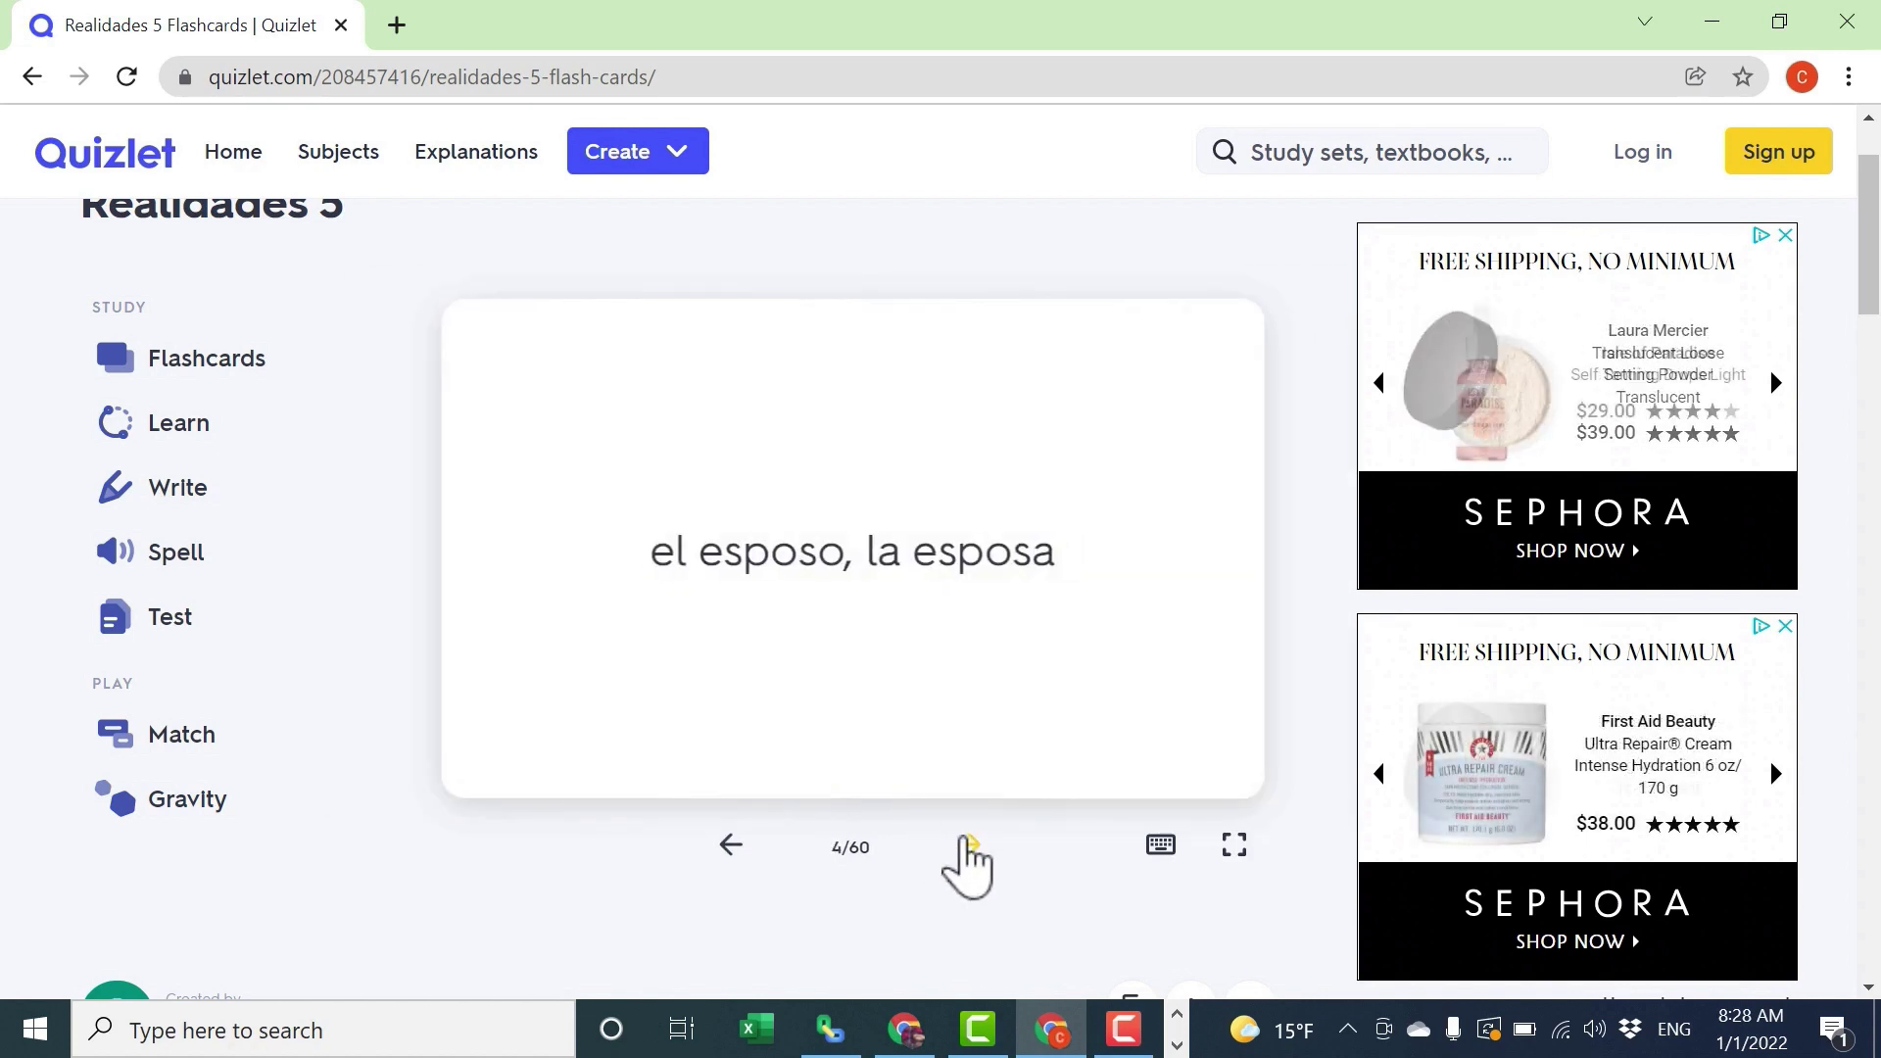
{"action": "left_click", "coordinate": [969, 848]}
{"action": "left_click", "coordinate": [969, 848]}
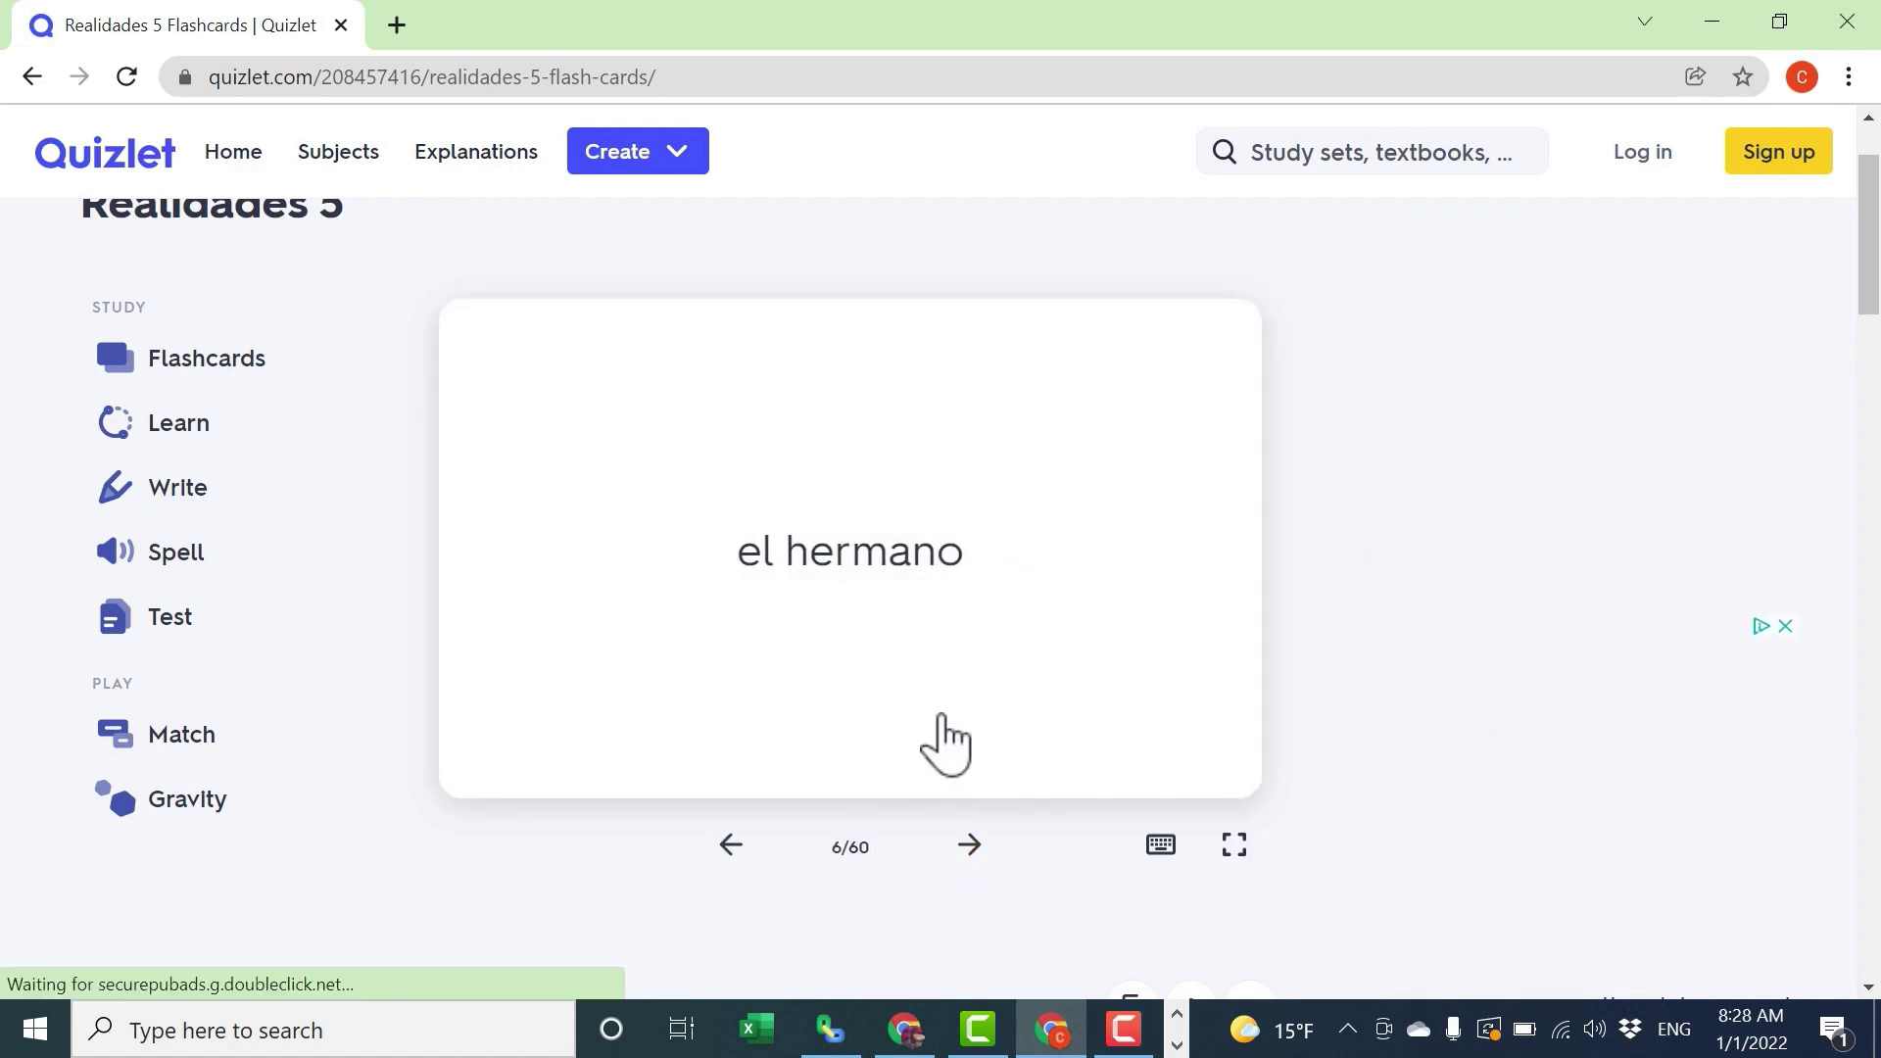
- Flip el hermano, la hermana (sister) and el hermanastro (stepbrother), then advance toward card nine
{"action": "left_click", "coordinate": [936, 720]}
{"action": "left_click", "coordinate": [959, 737]}
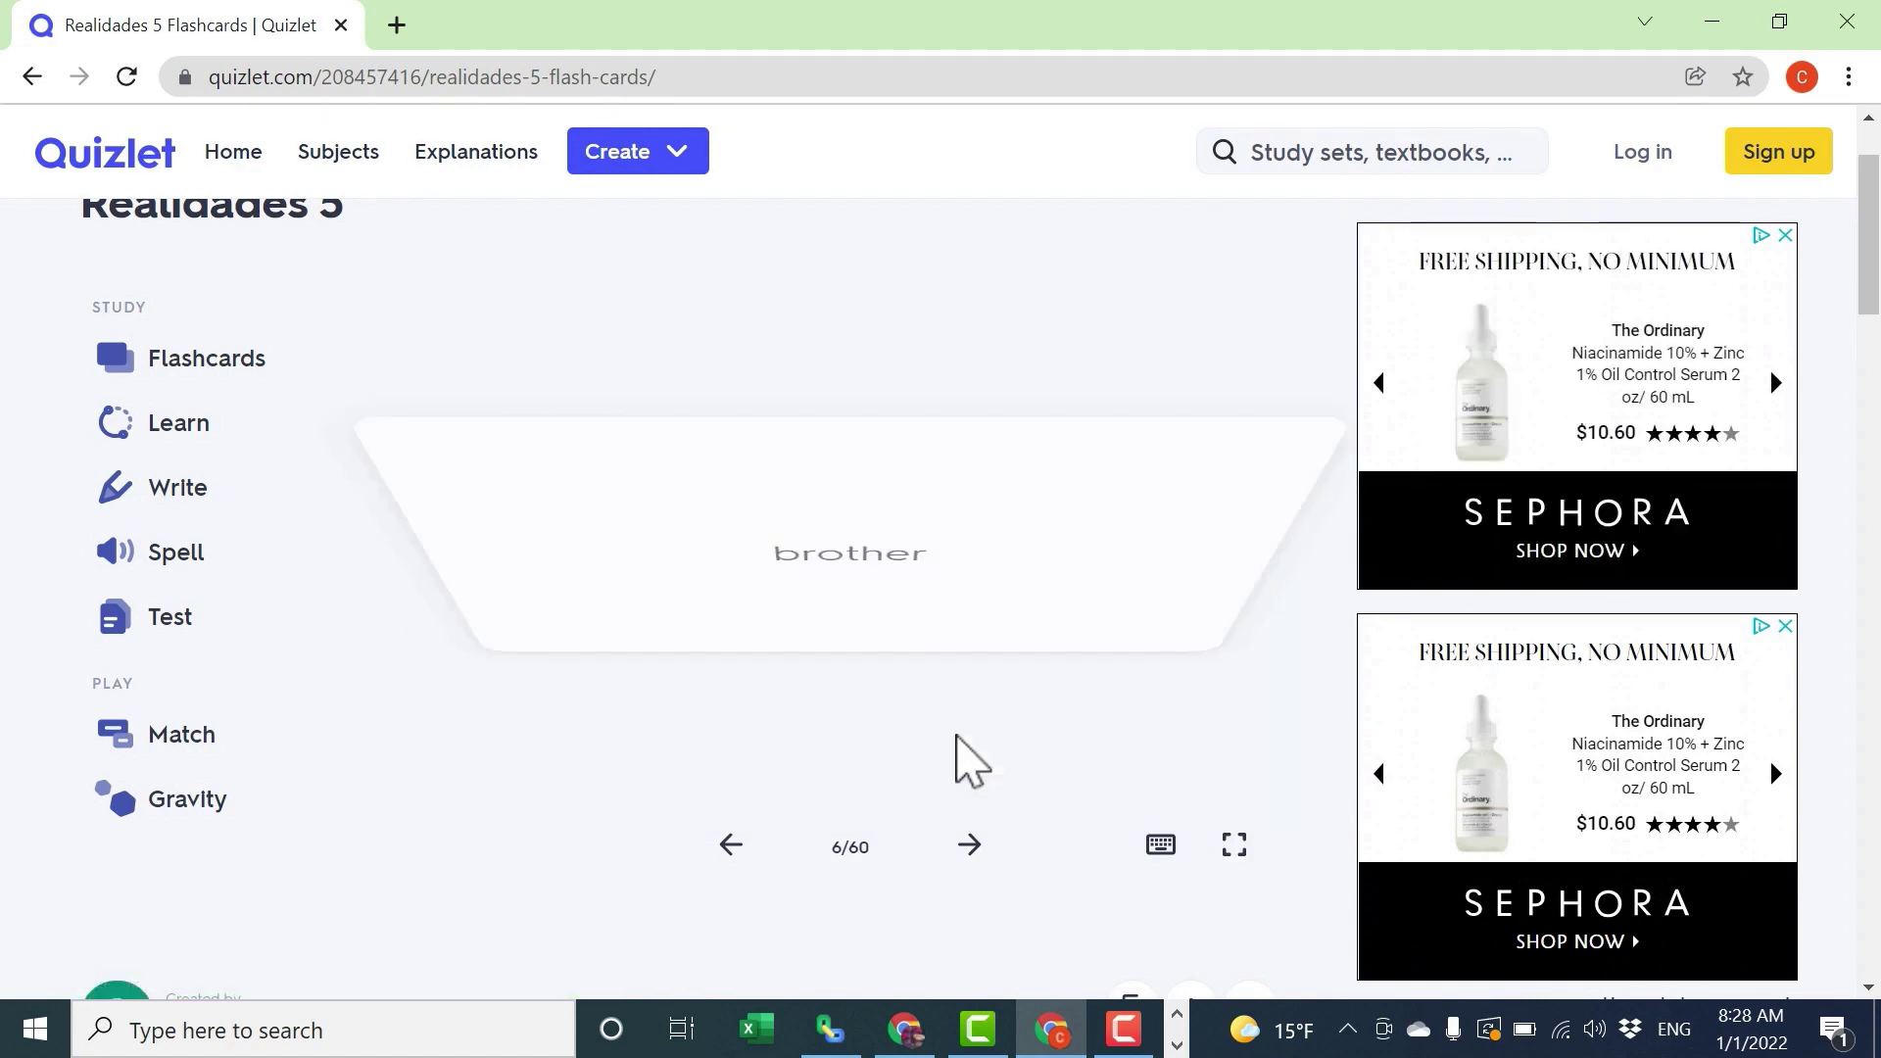
{"action": "left_click", "coordinate": [968, 844]}
{"action": "left_click", "coordinate": [950, 779]}
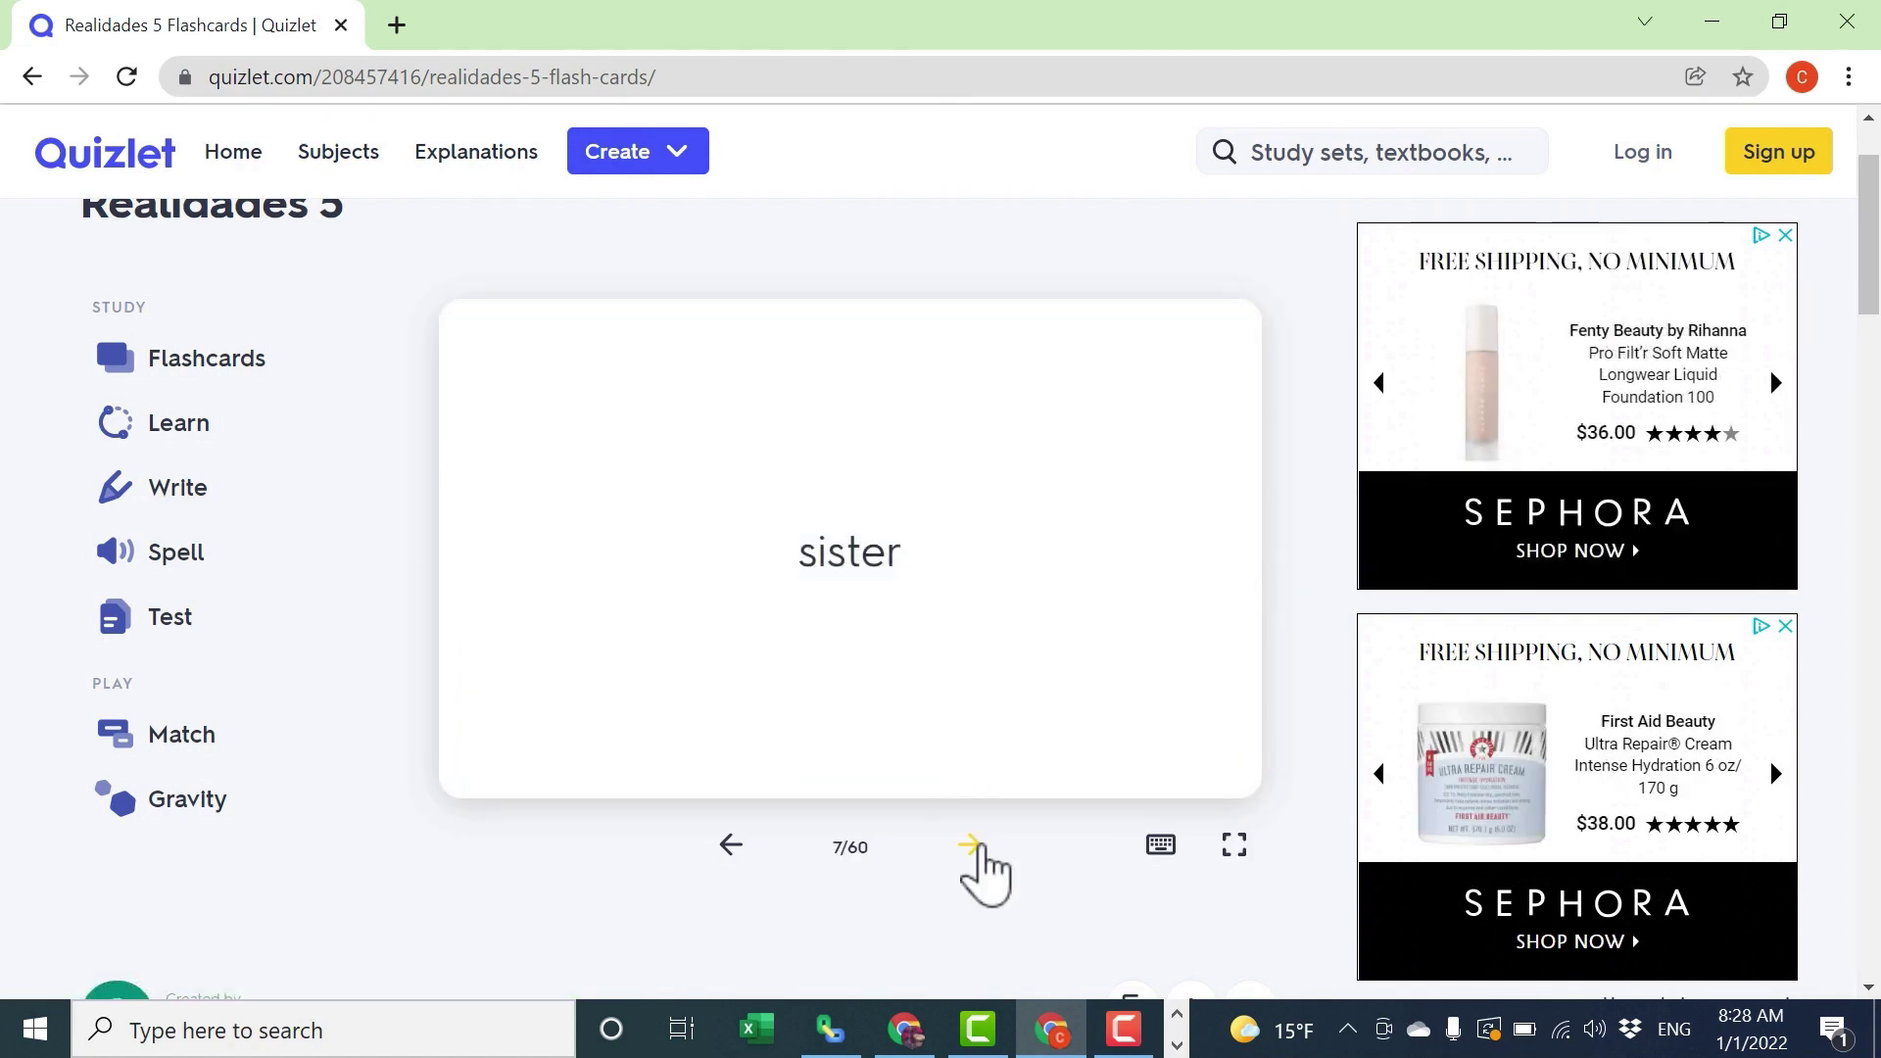
{"action": "left_click", "coordinate": [972, 847]}
{"action": "left_click", "coordinate": [975, 780]}
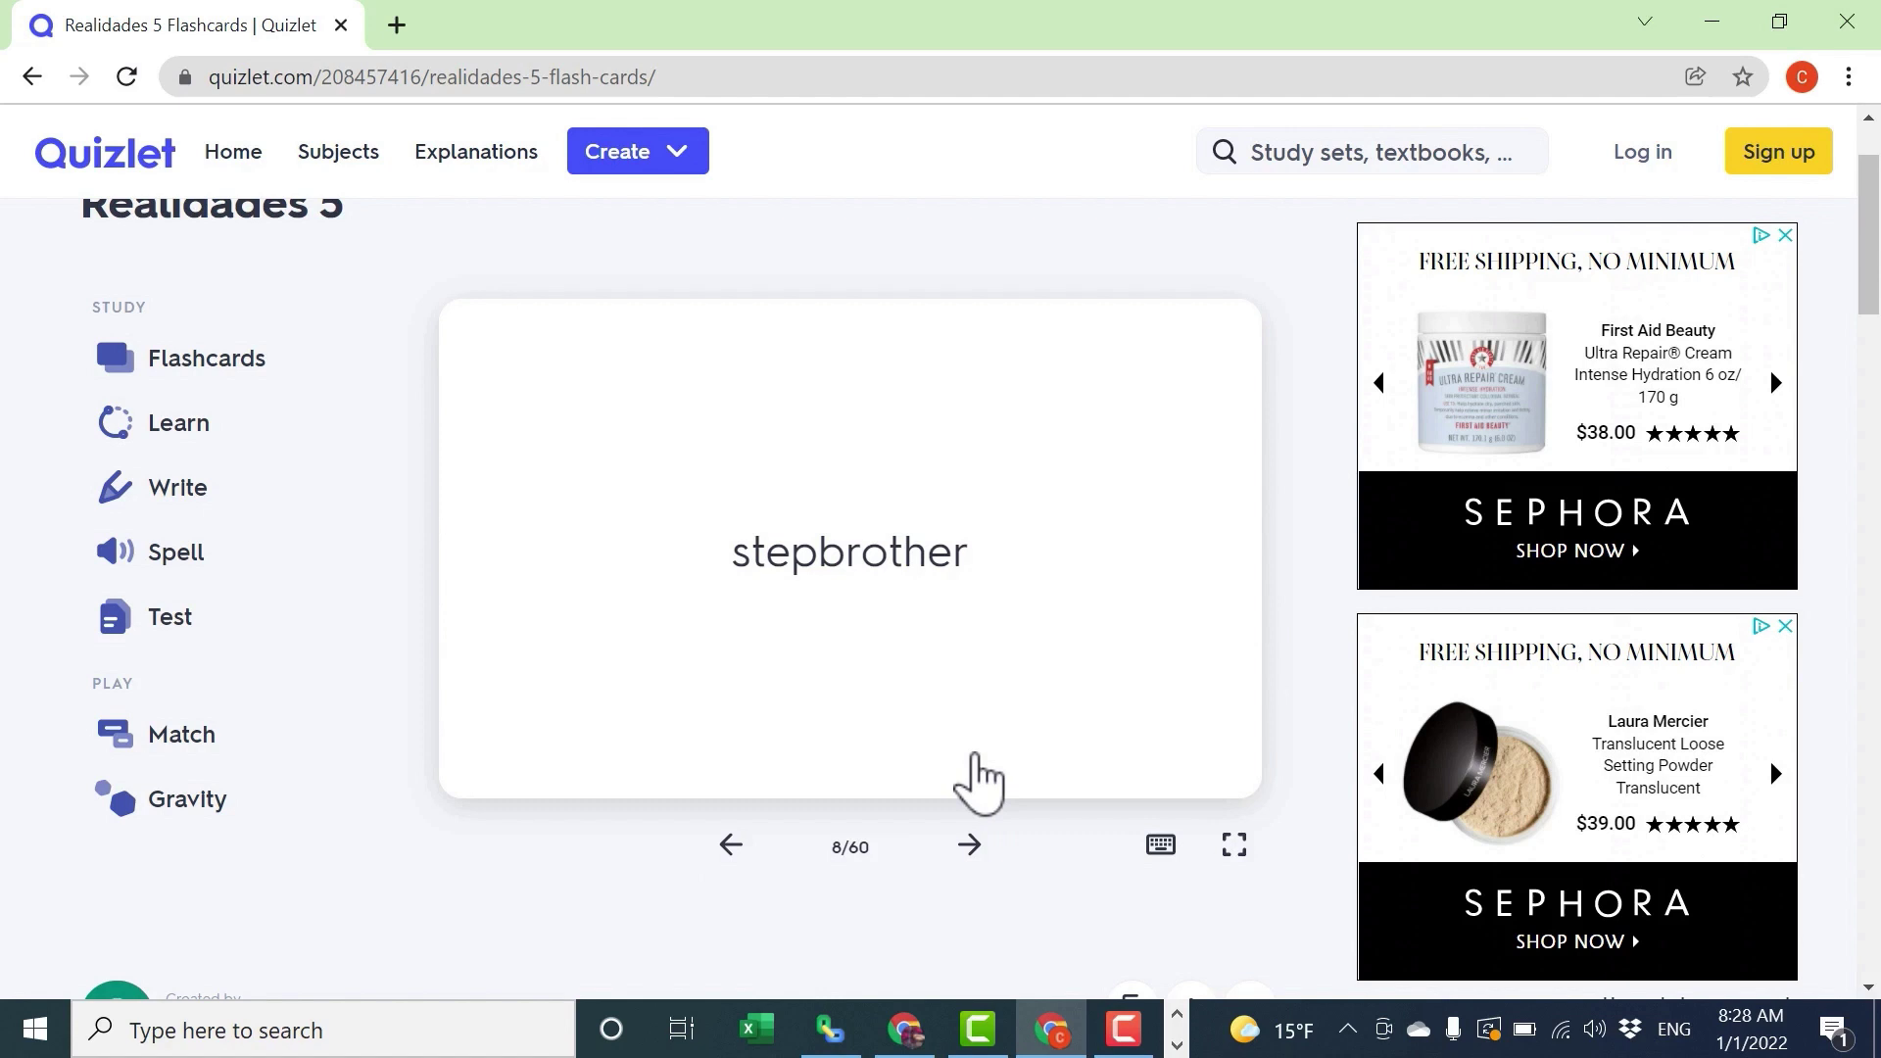
{"action": "key", "text": "Right"}
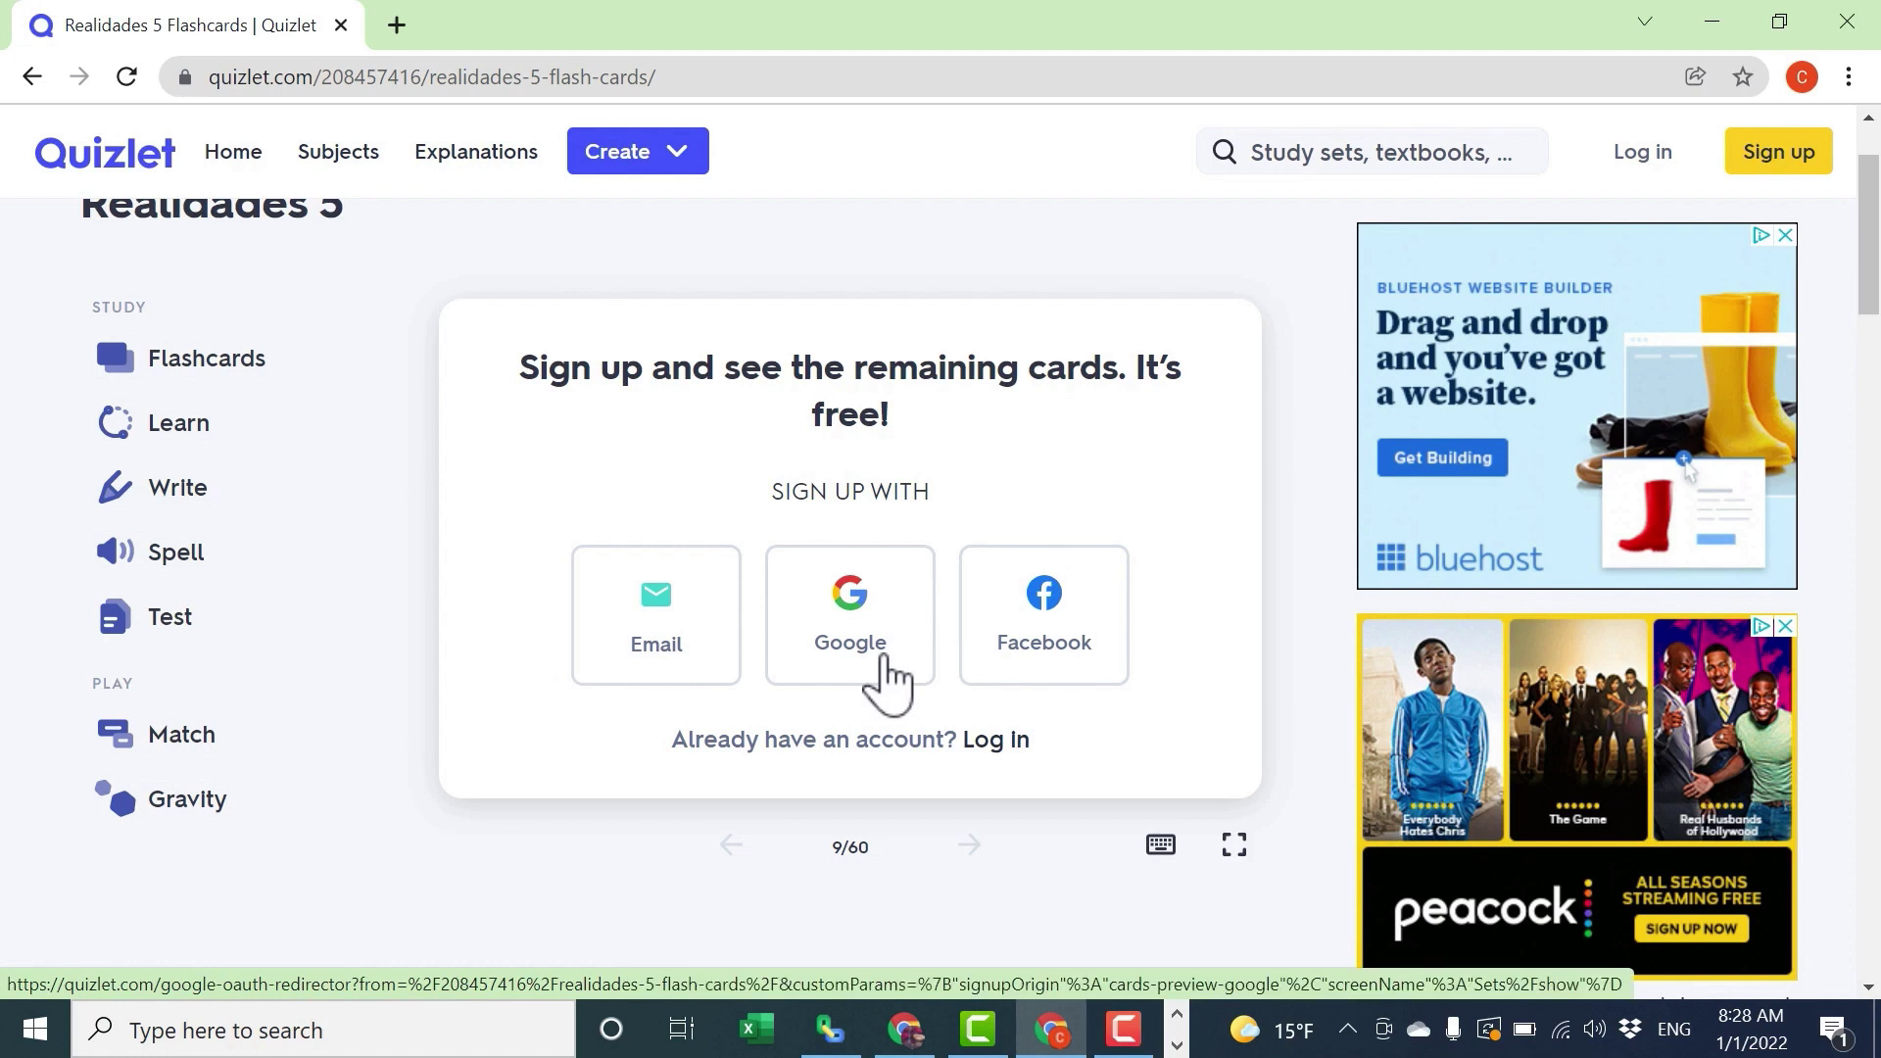
- Sign up with Google, flip the los hijos card, and start Spell for Realidades 5
{"action": "left_click", "coordinate": [868, 663]}
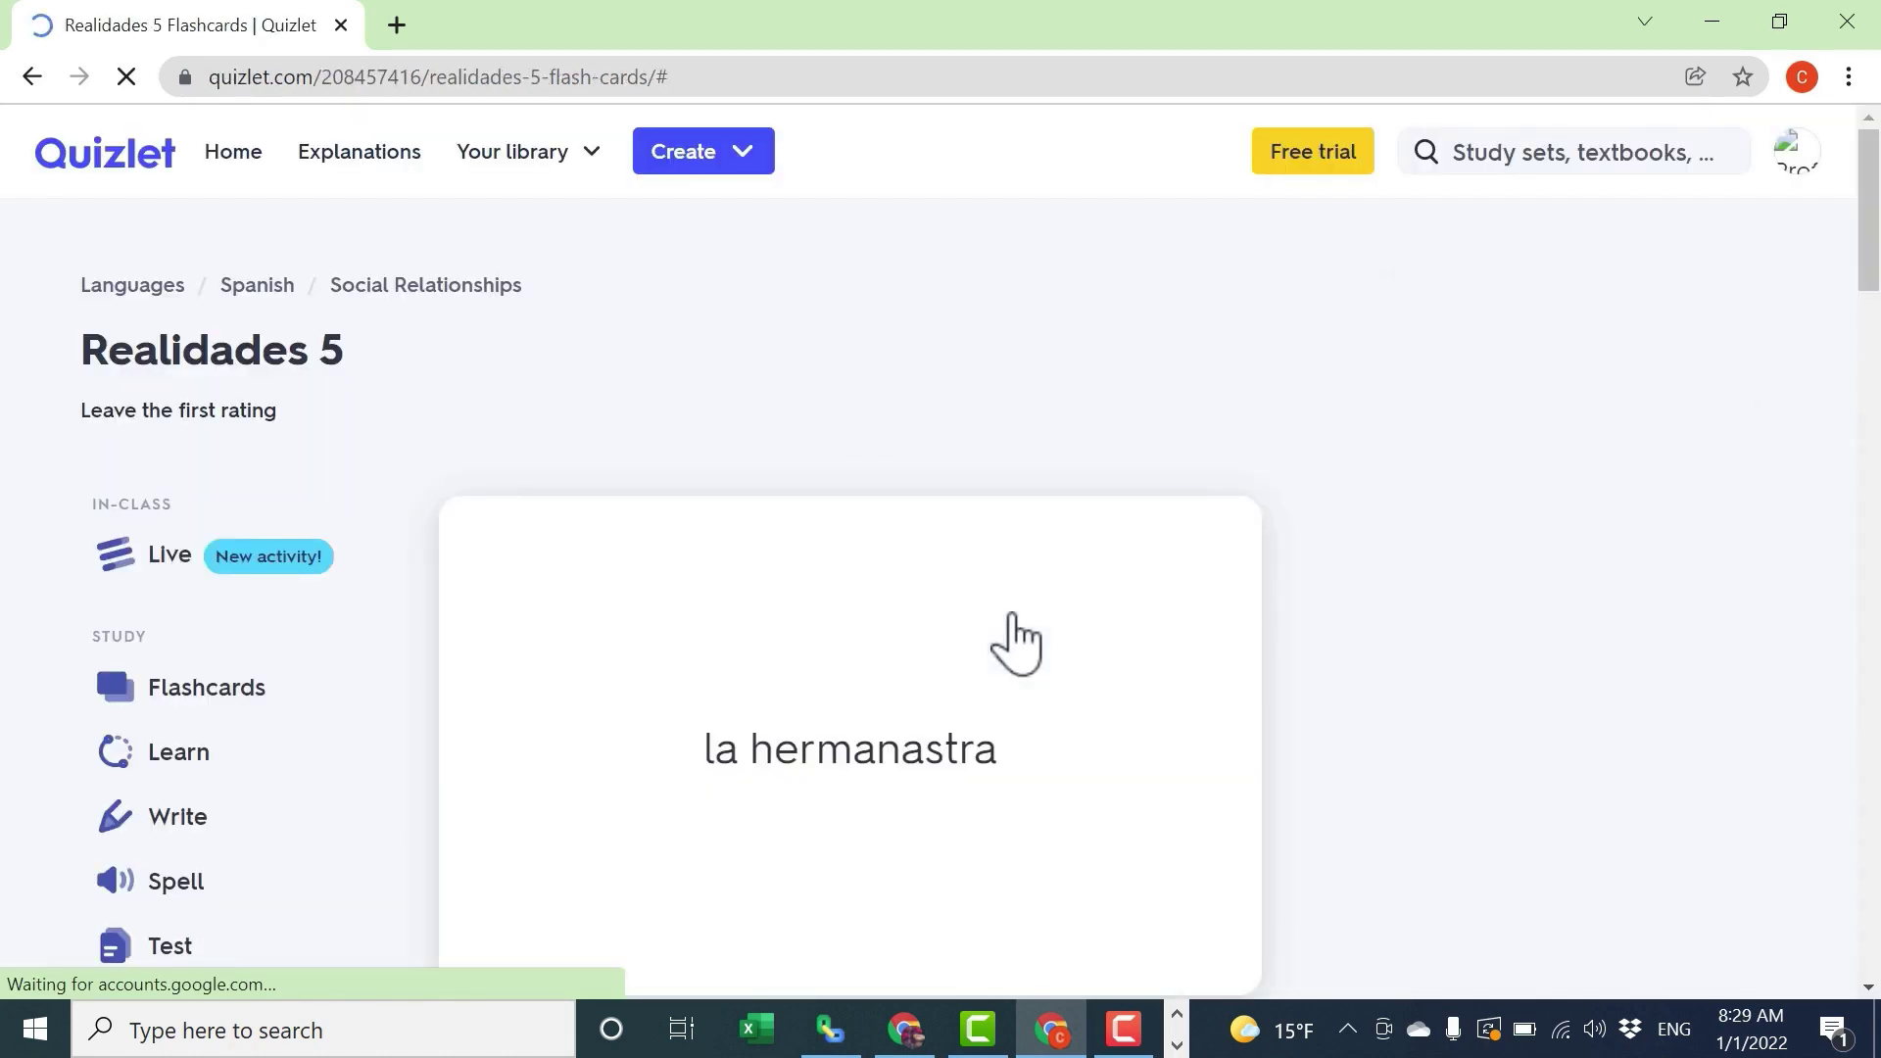
{"action": "scroll", "coordinate": [1012, 638], "scroll_direction": "down", "scroll_amount": 1}
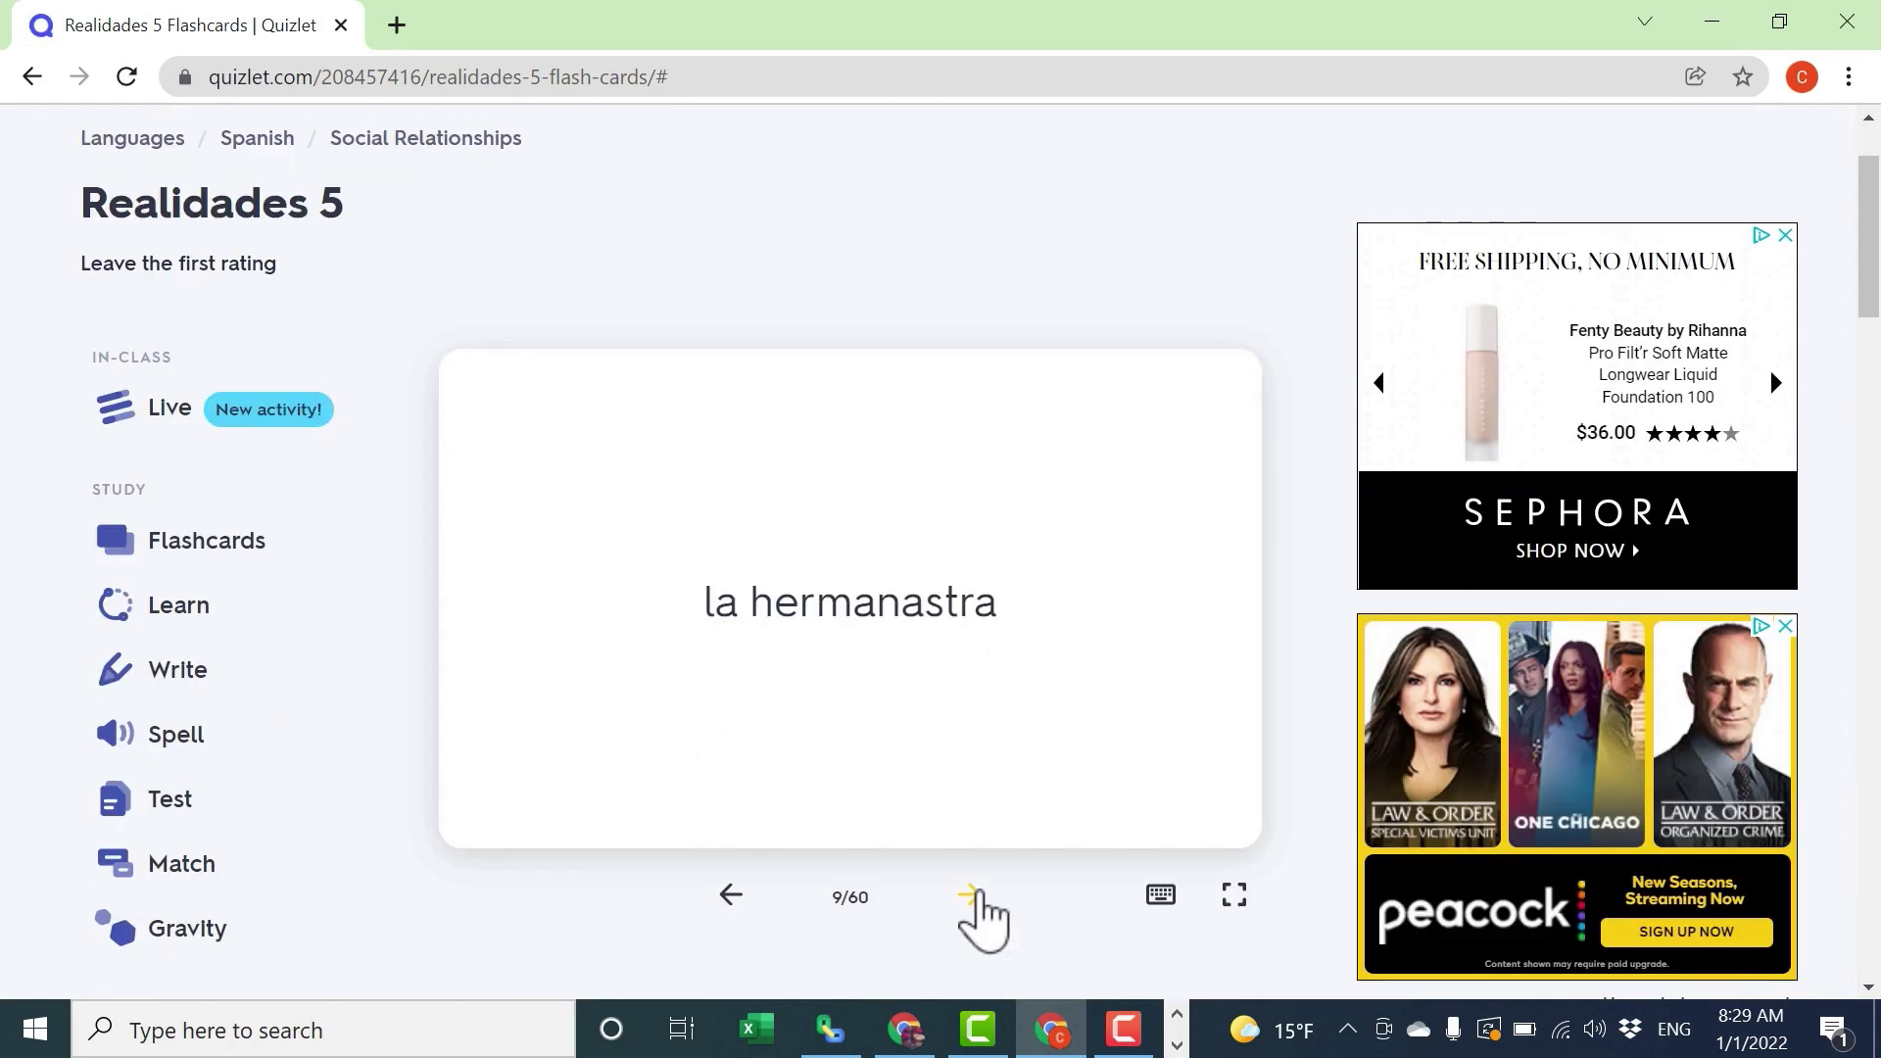
{"action": "left_click", "coordinate": [975, 893]}
{"action": "left_click", "coordinate": [908, 816]}
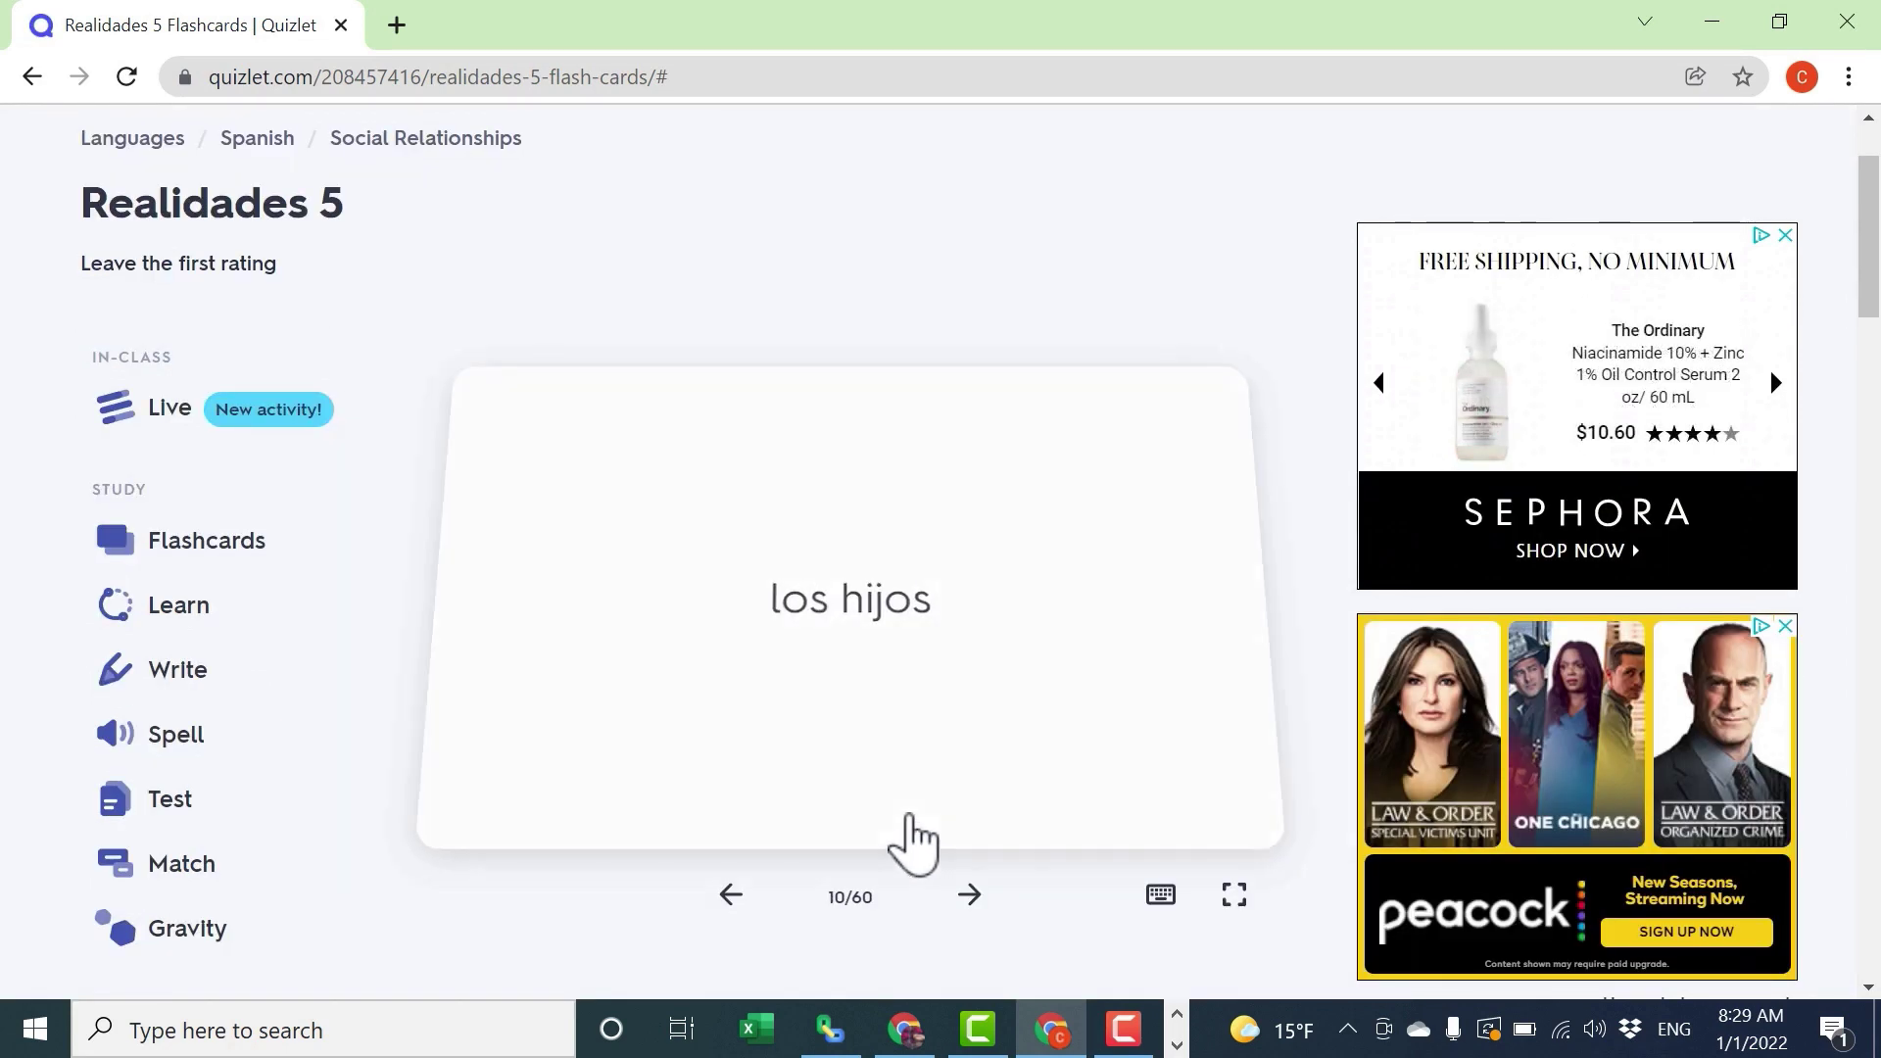
{"action": "left_click", "coordinate": [902, 833]}
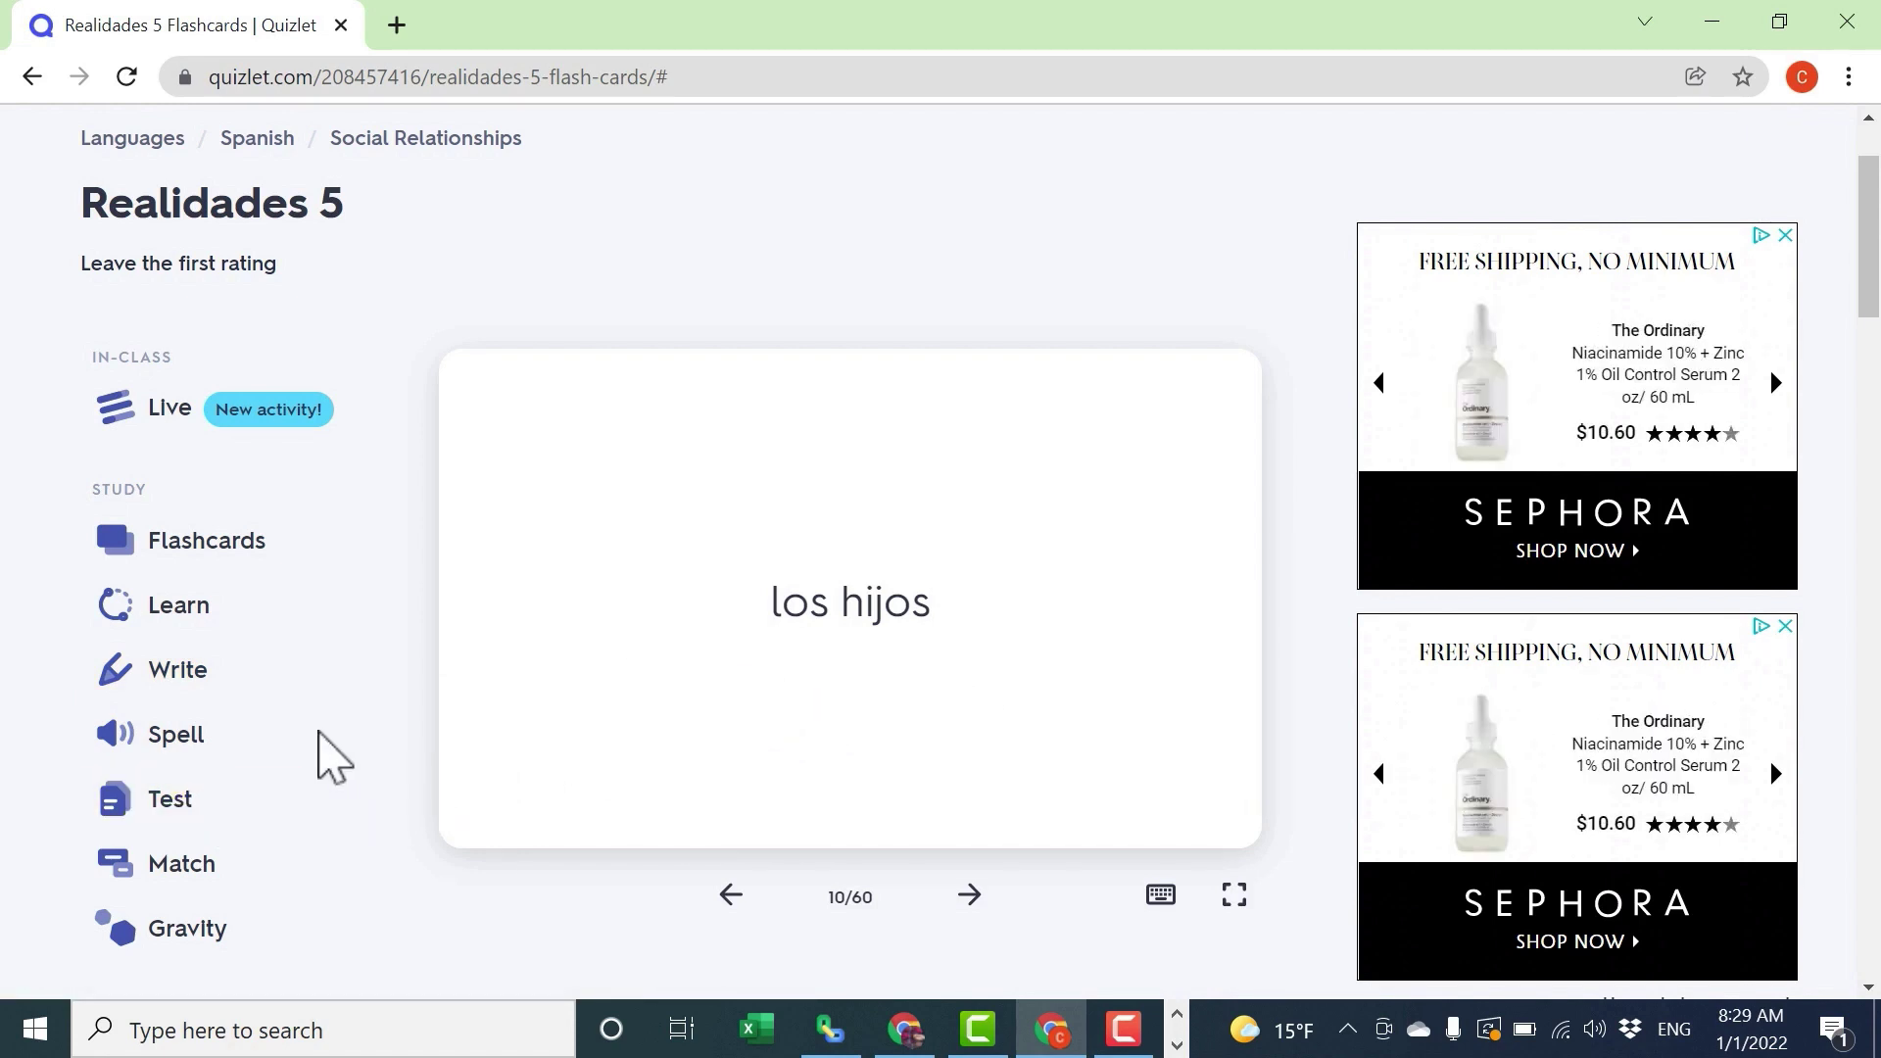
{"action": "left_click", "coordinate": [186, 747]}
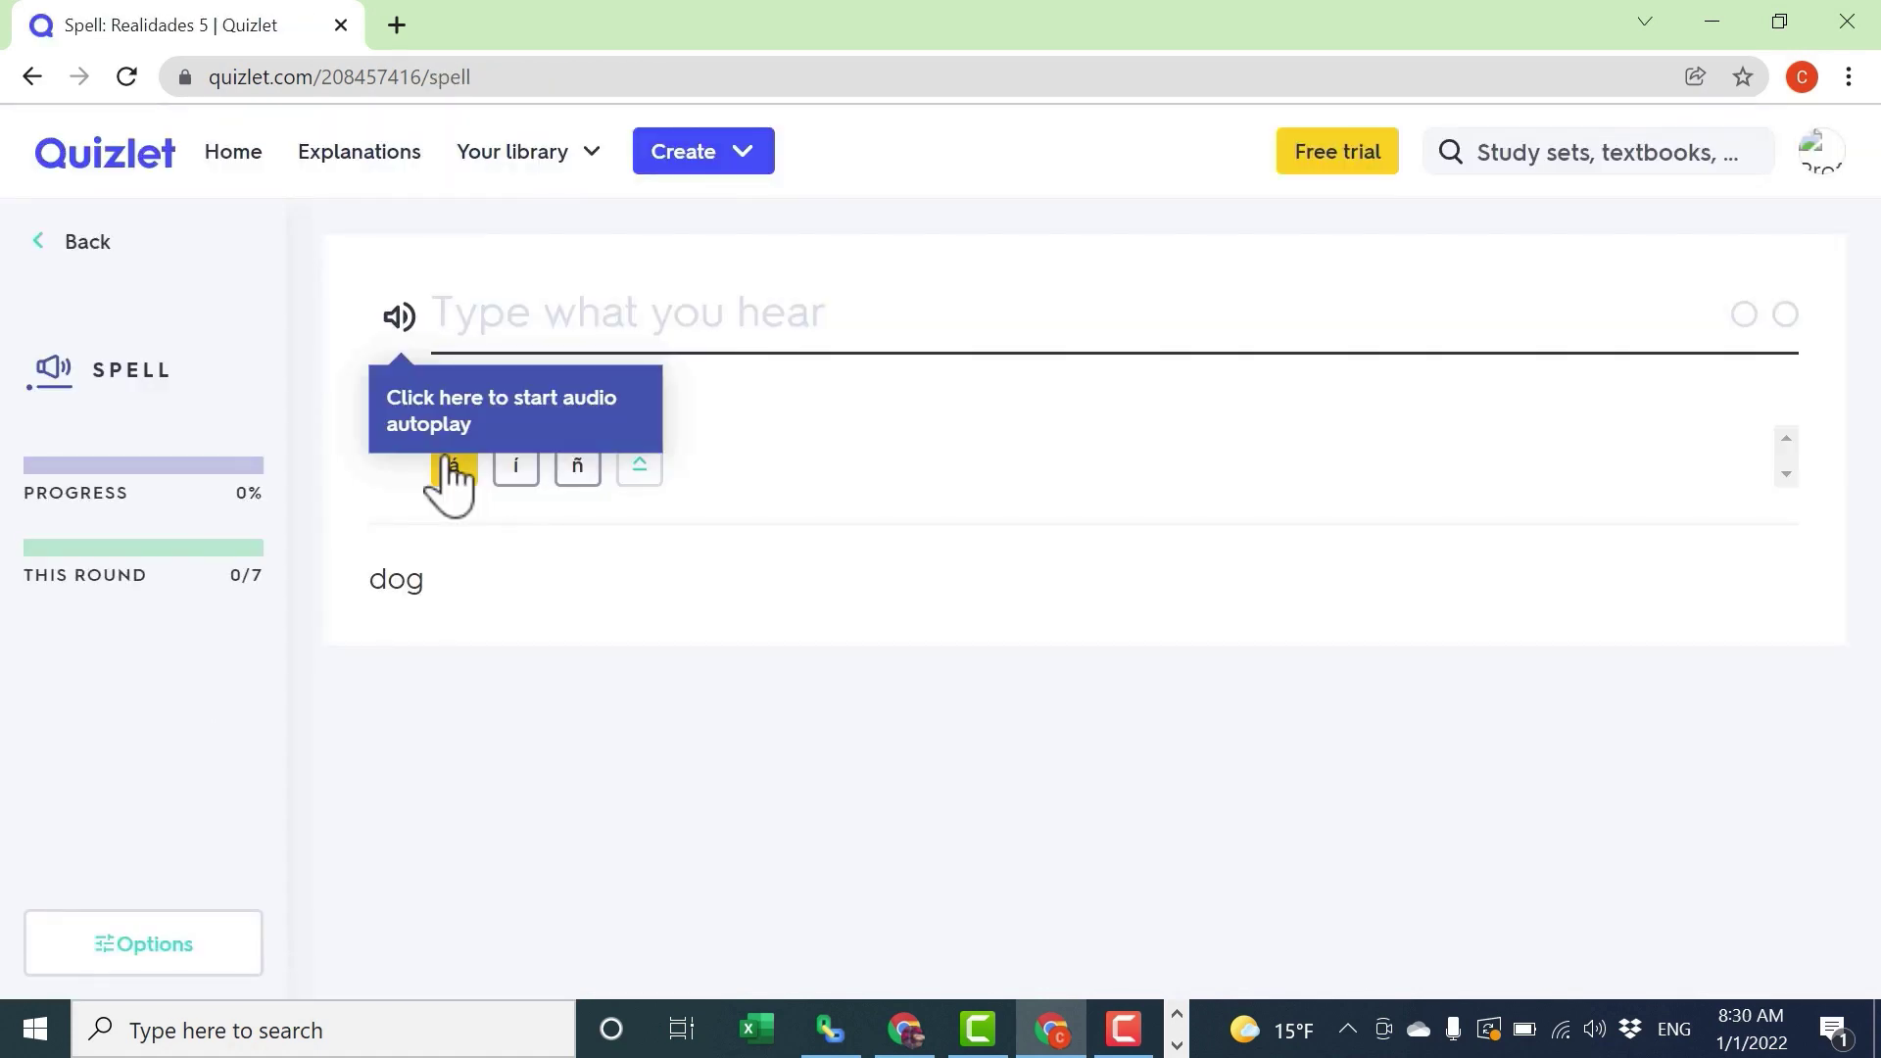
- Answer the first Spell prompt with 'el perro', then return to the flashcards page
{"action": "left_click", "coordinate": [394, 316]}
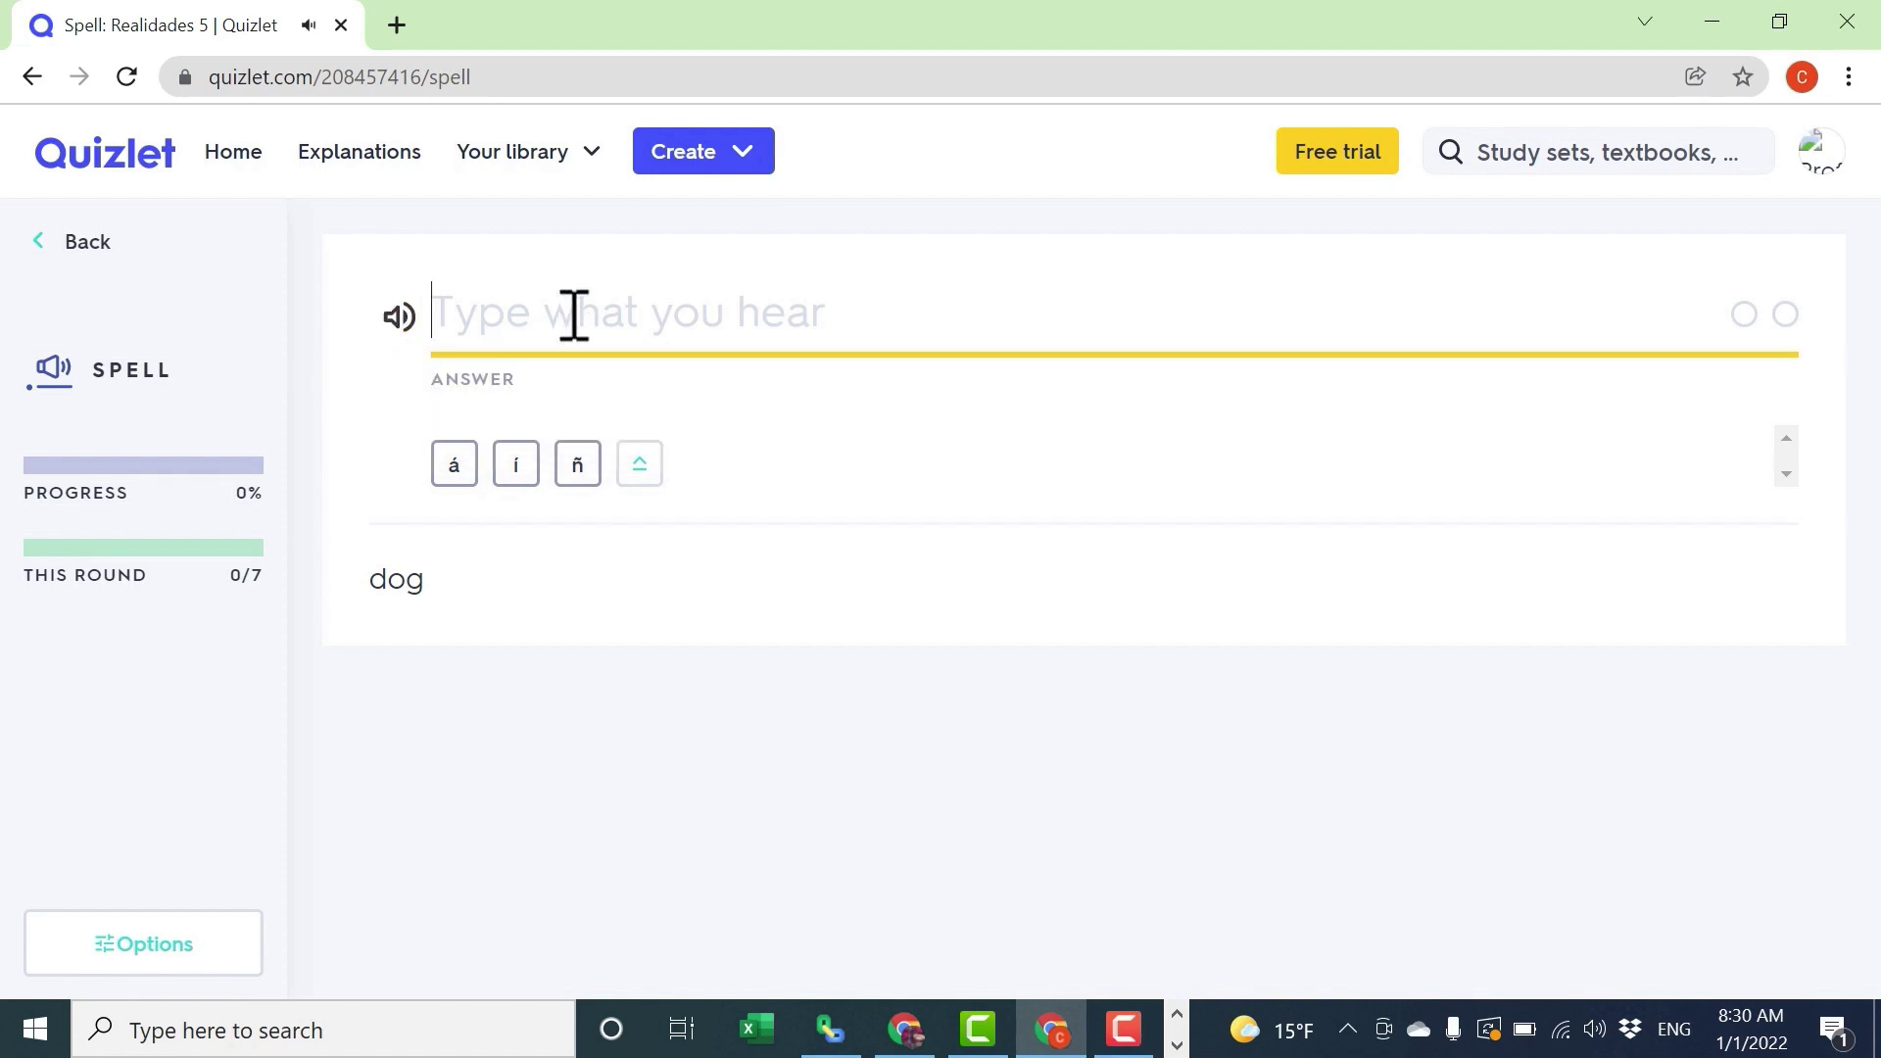
{"action": "type", "text": "el perro"}
{"action": "key", "text": "Return"}
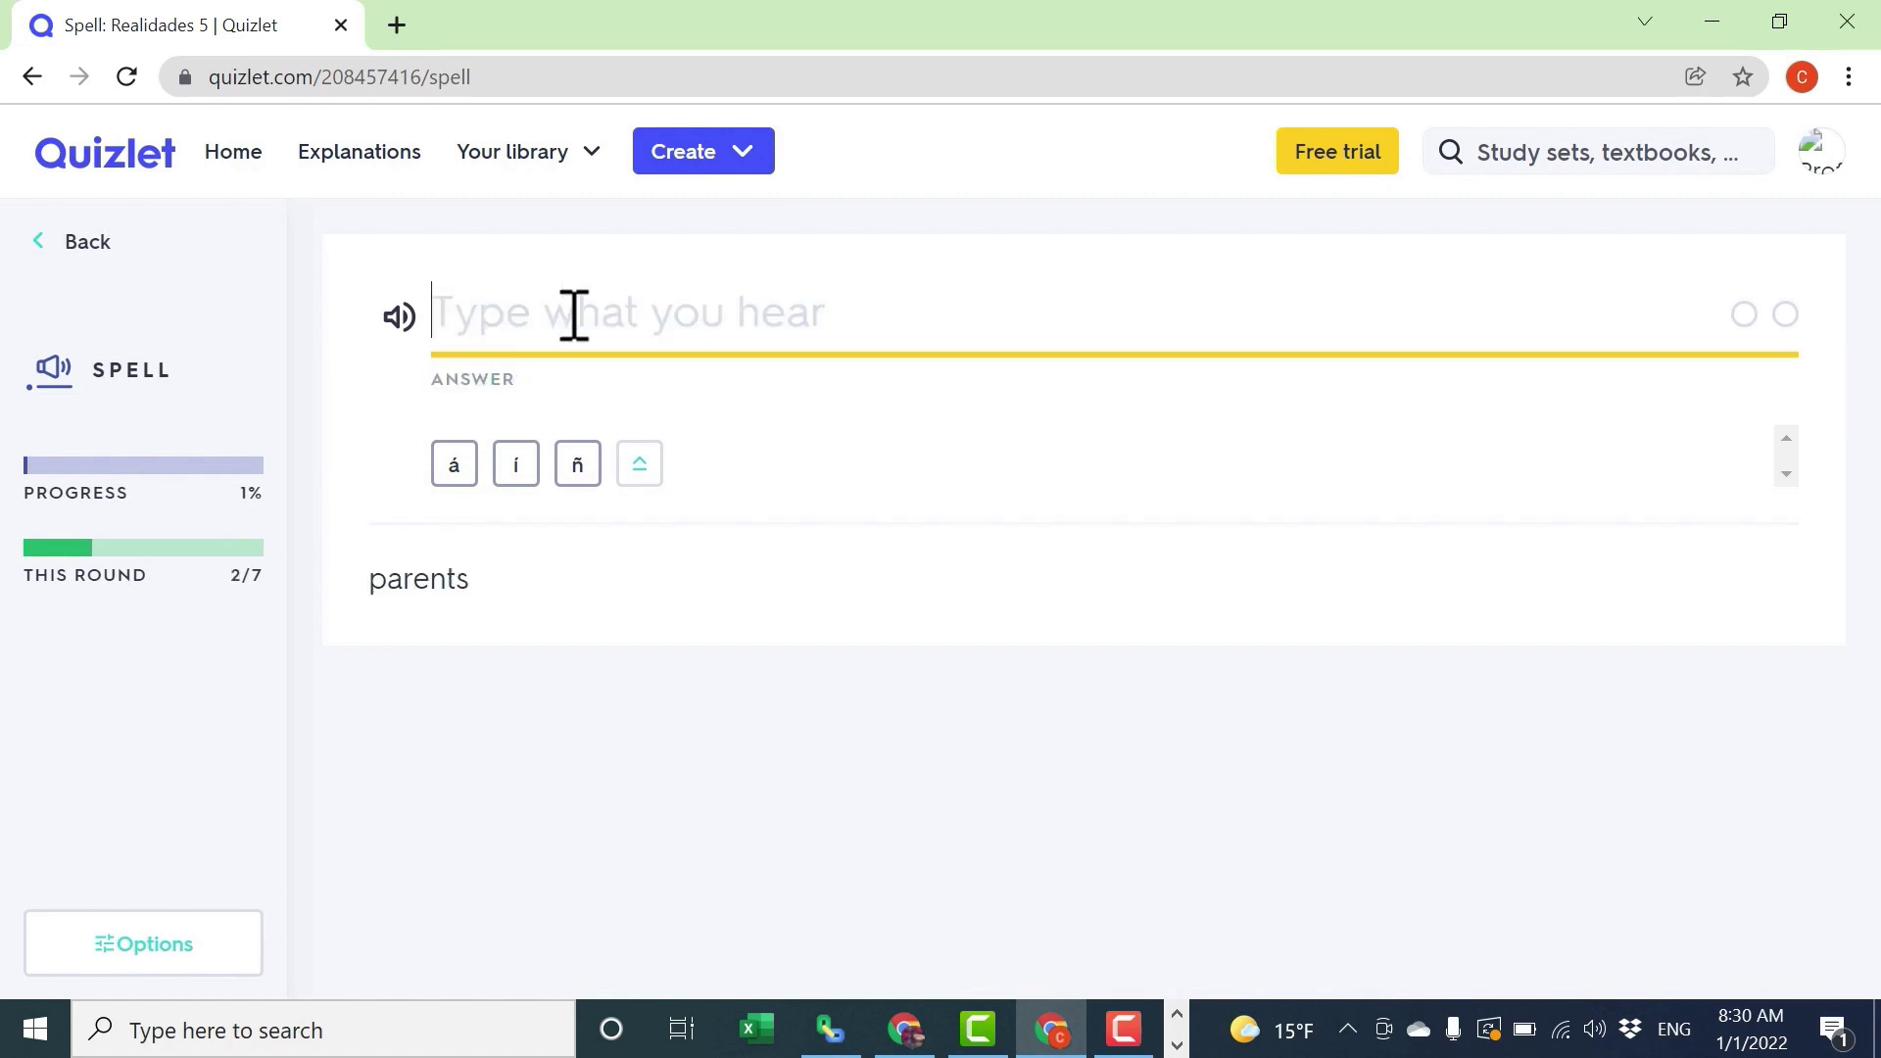
{"action": "left_click", "coordinate": [46, 243]}
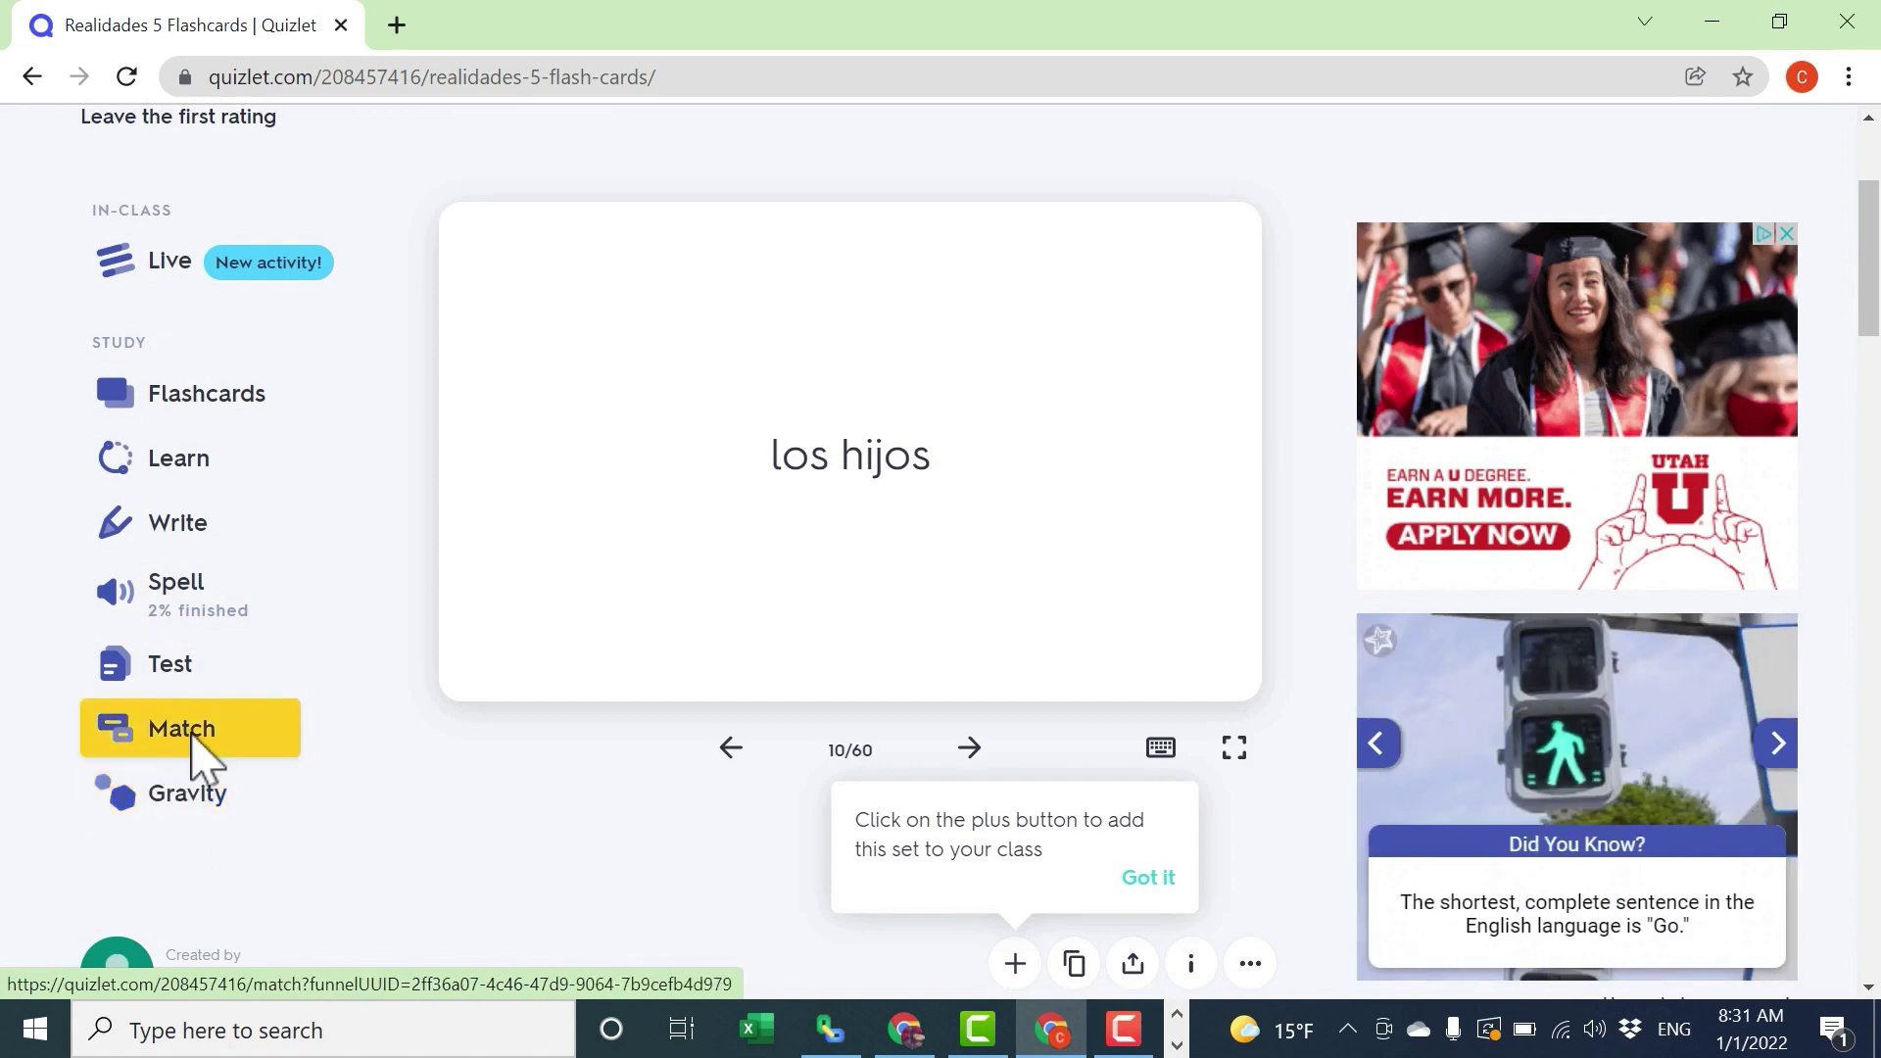
- Start a Gravity game on Realidades 5 using the default game options
{"action": "left_click", "coordinate": [194, 799]}
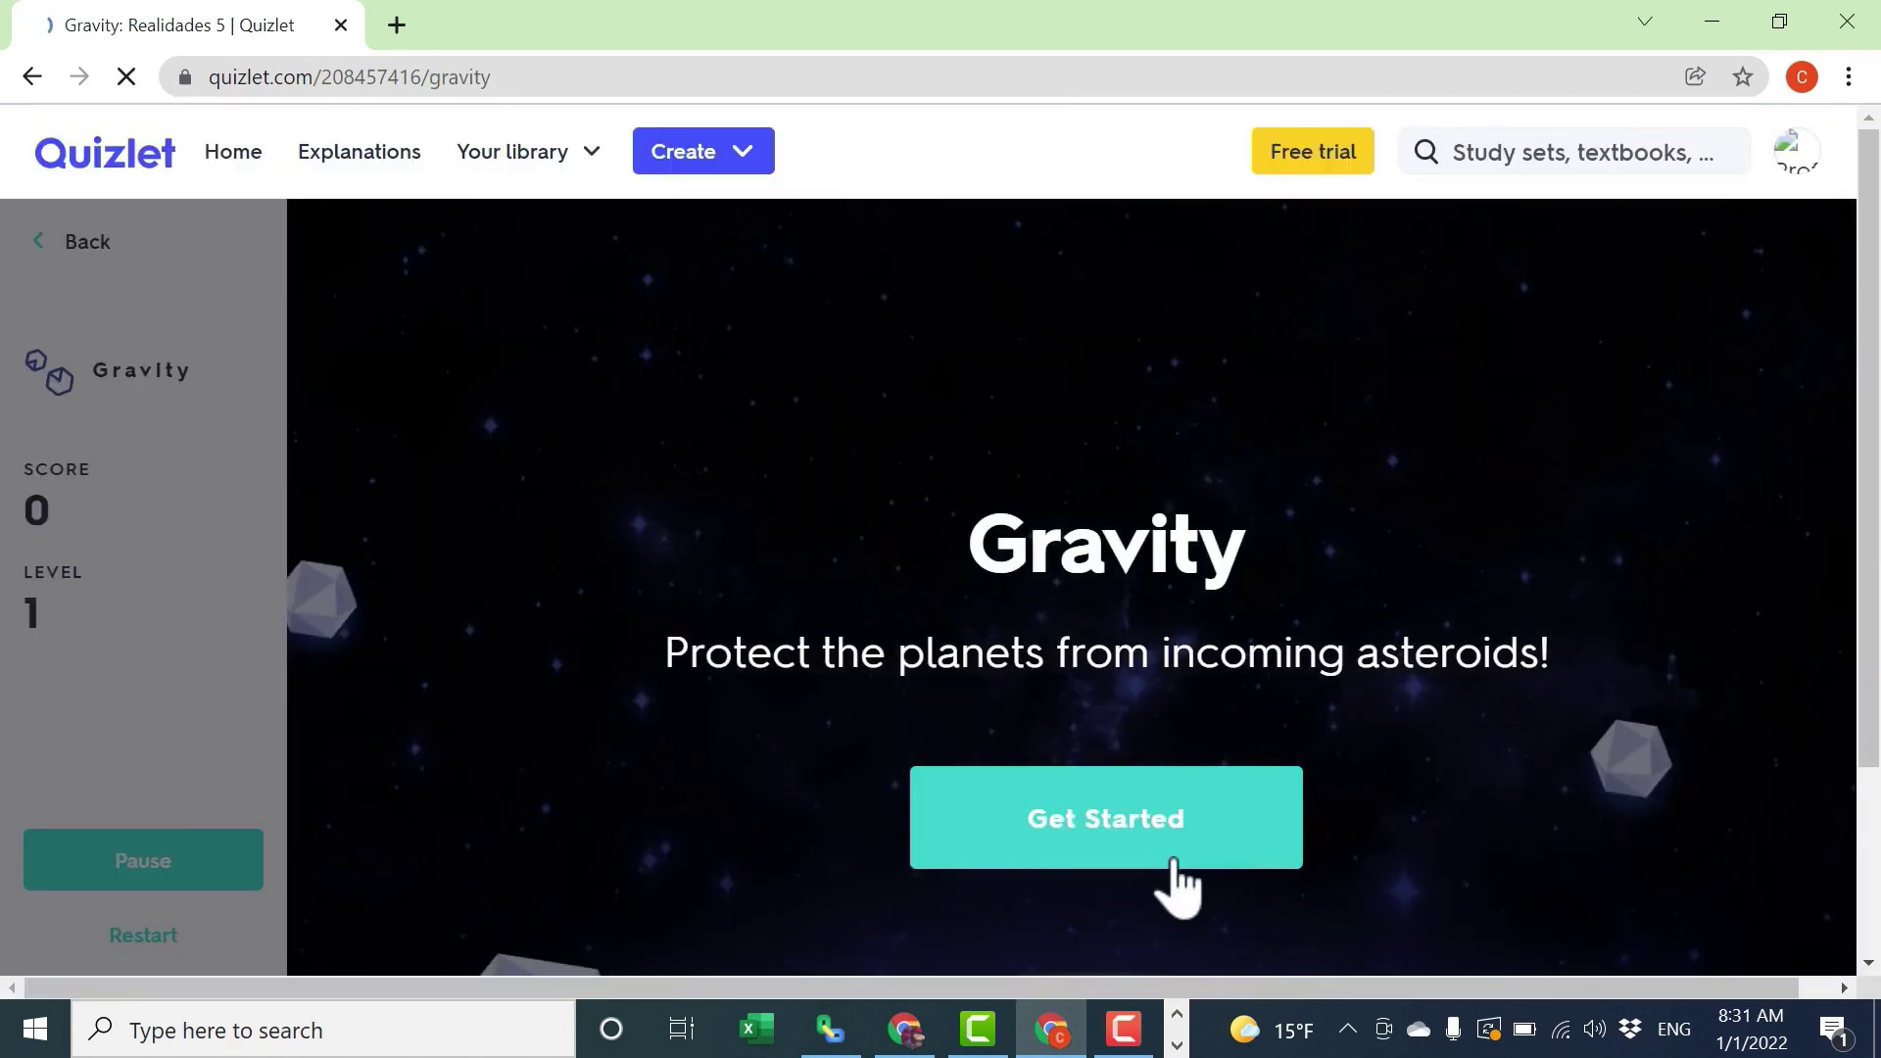
{"action": "left_click", "coordinate": [1155, 843]}
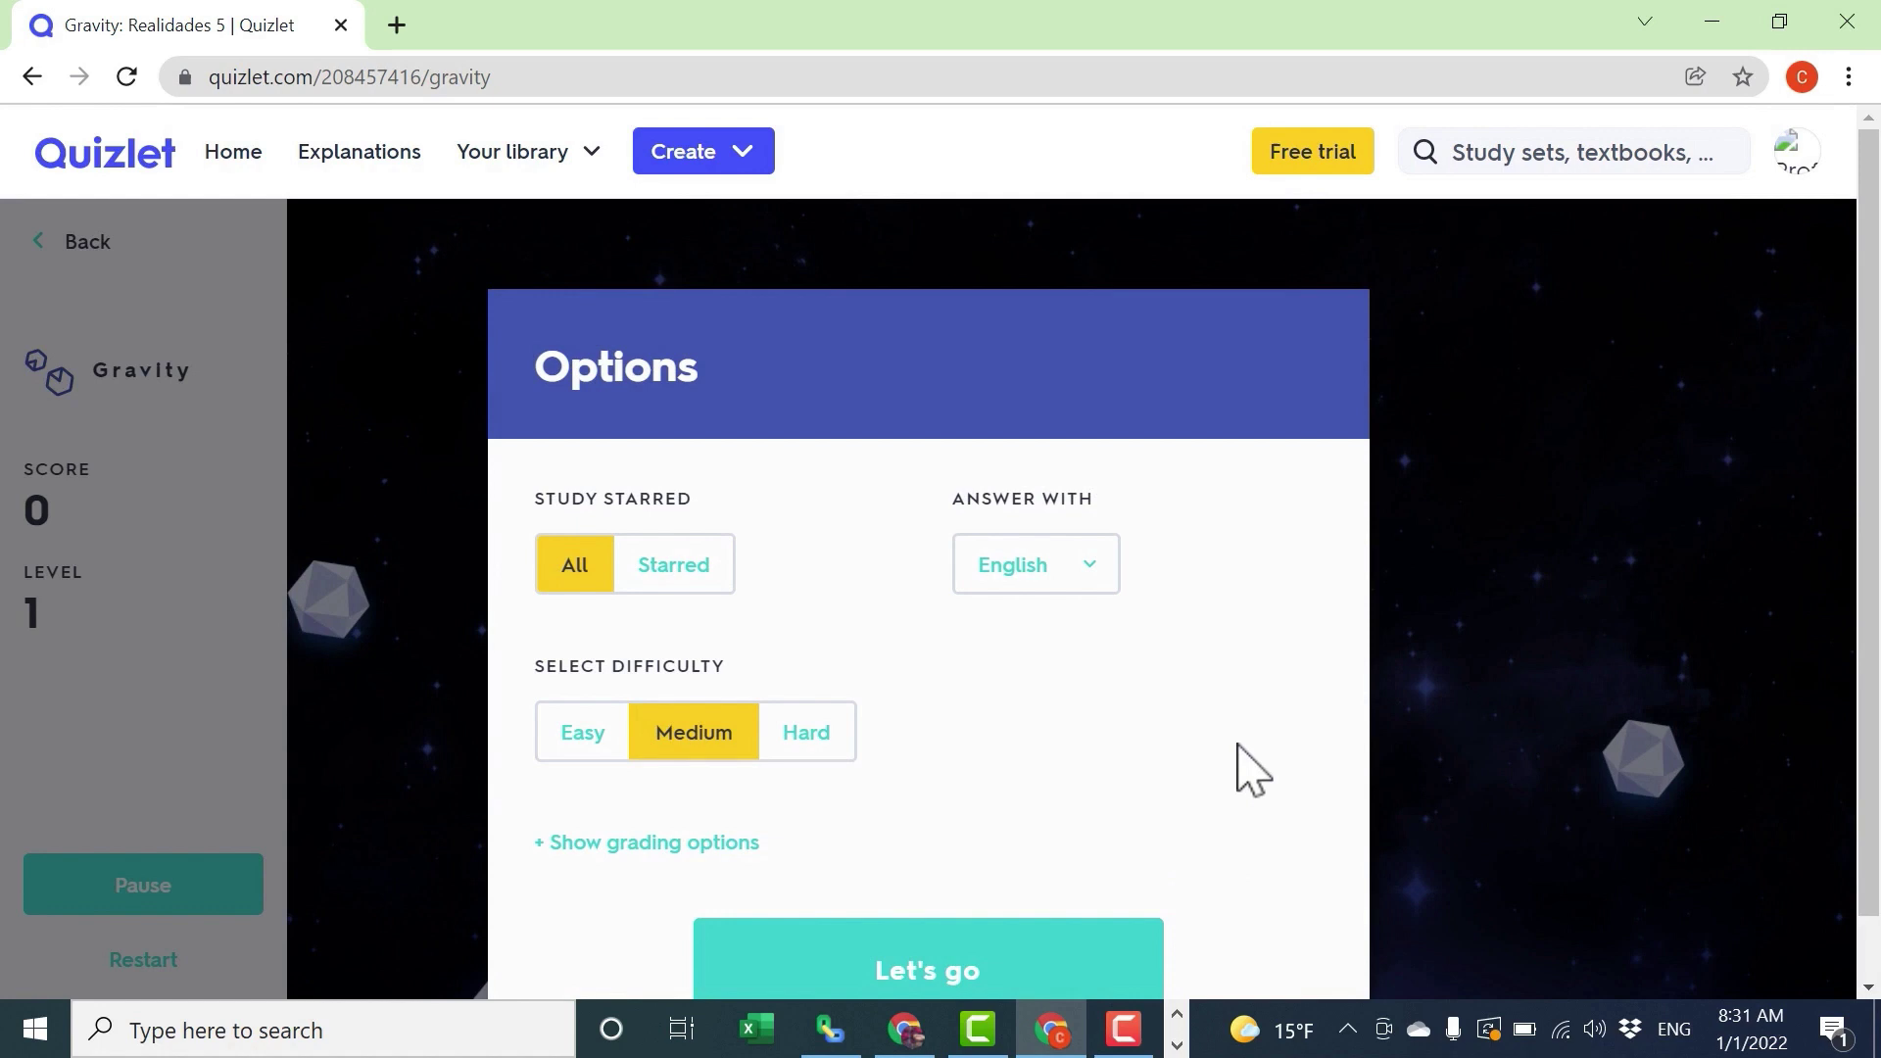
{"action": "scroll", "coordinate": [1005, 774], "scroll_direction": "down", "scroll_amount": 1}
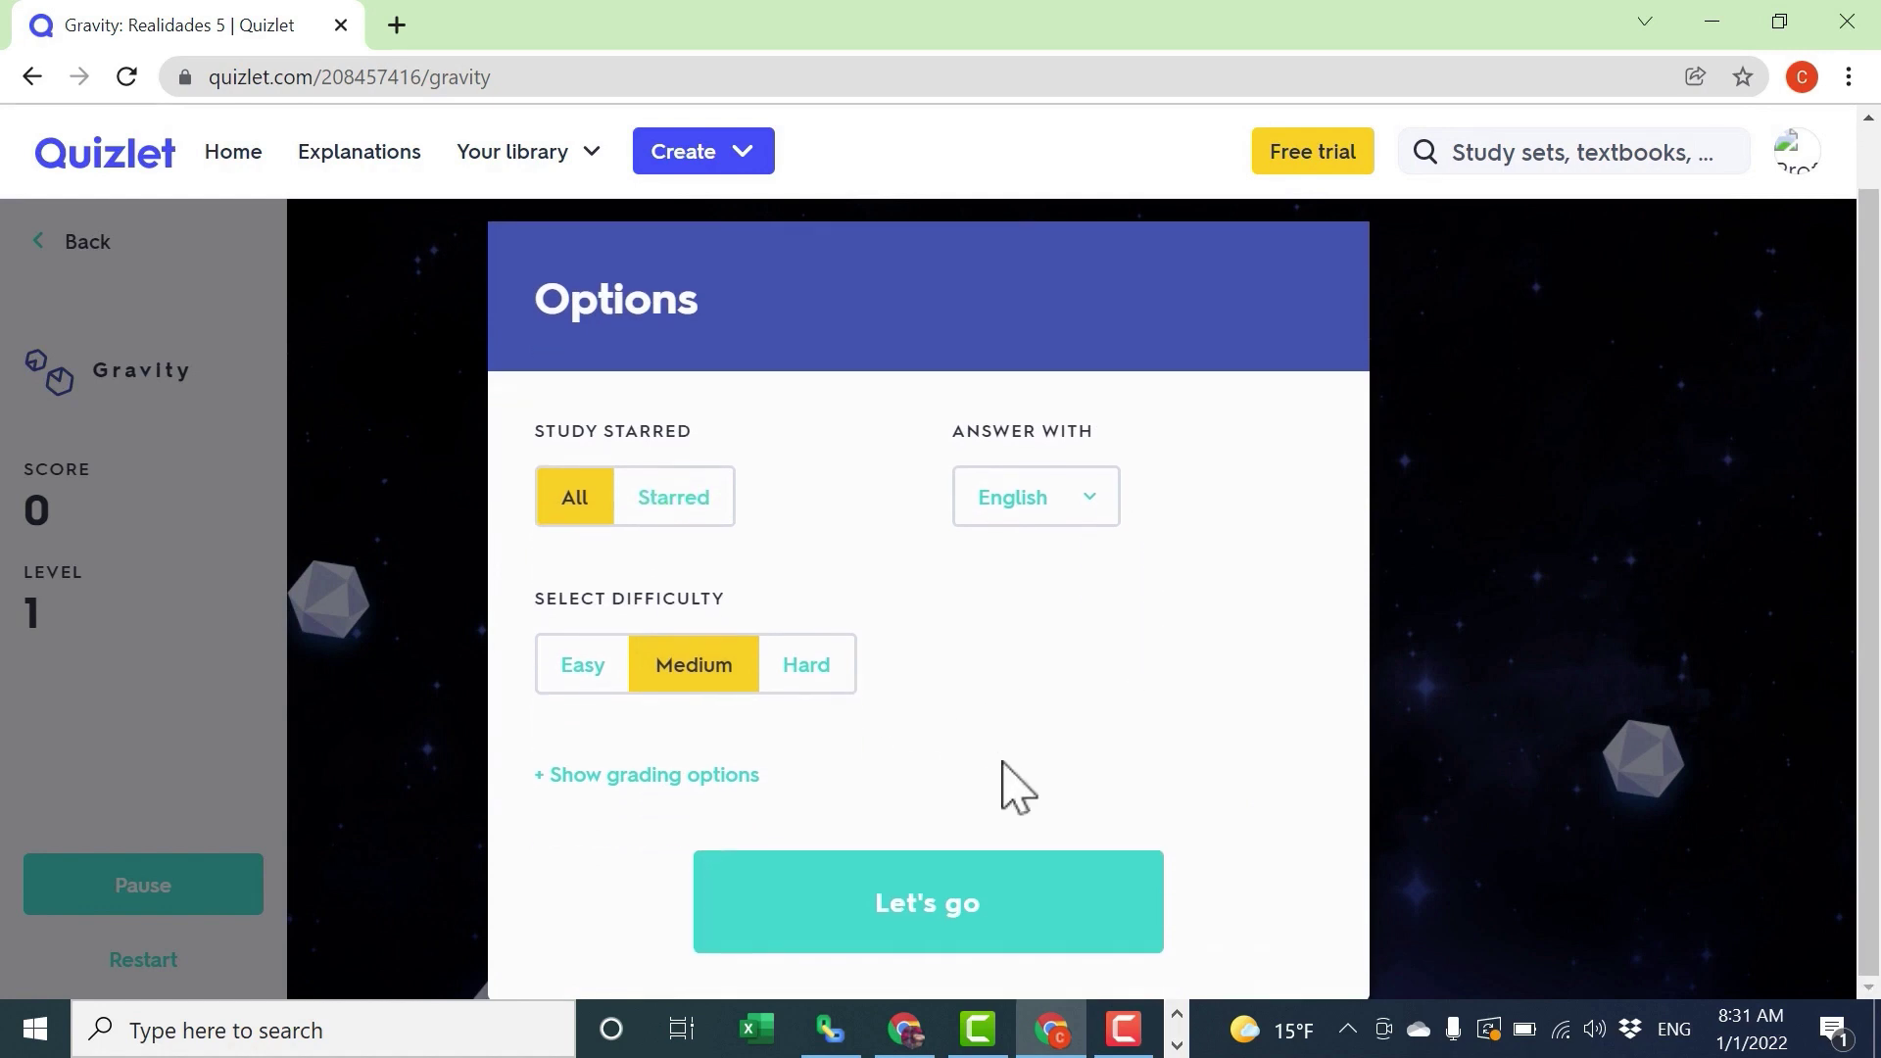
{"action": "left_click", "coordinate": [1034, 936]}
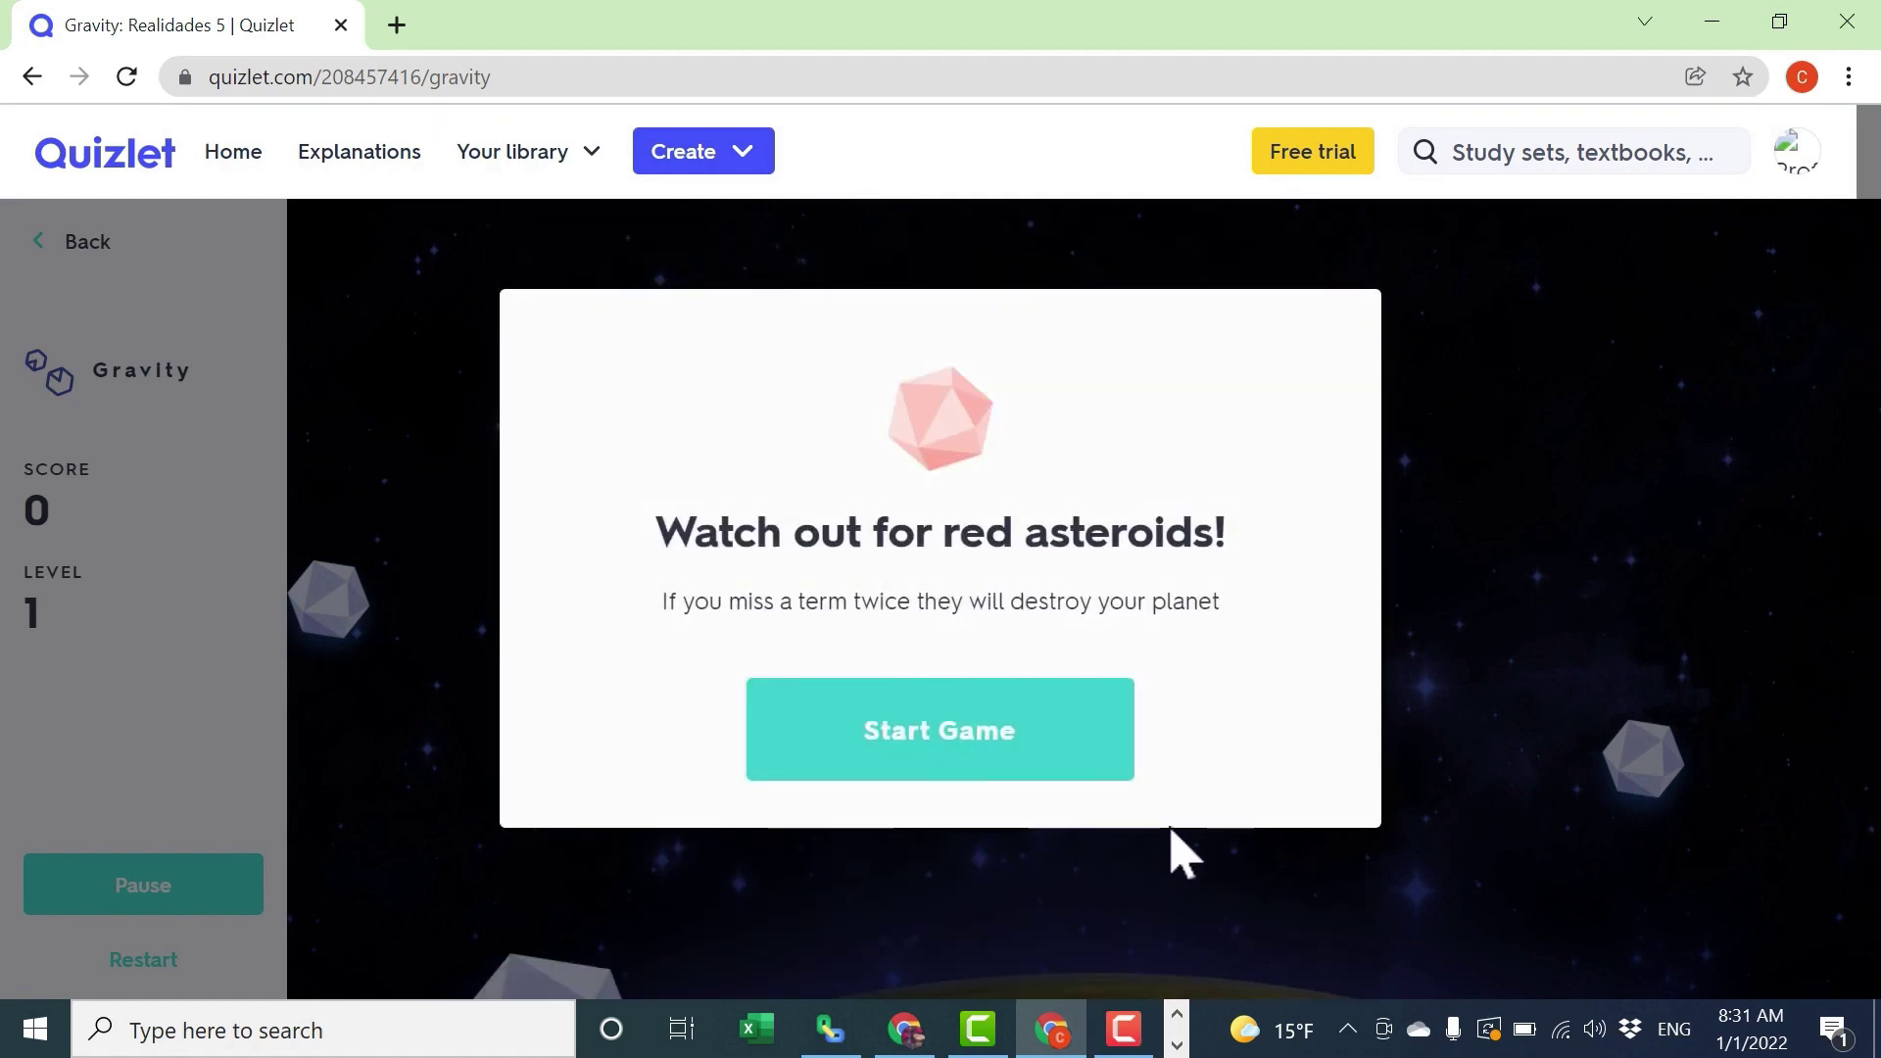
{"action": "left_click", "coordinate": [1042, 731]}
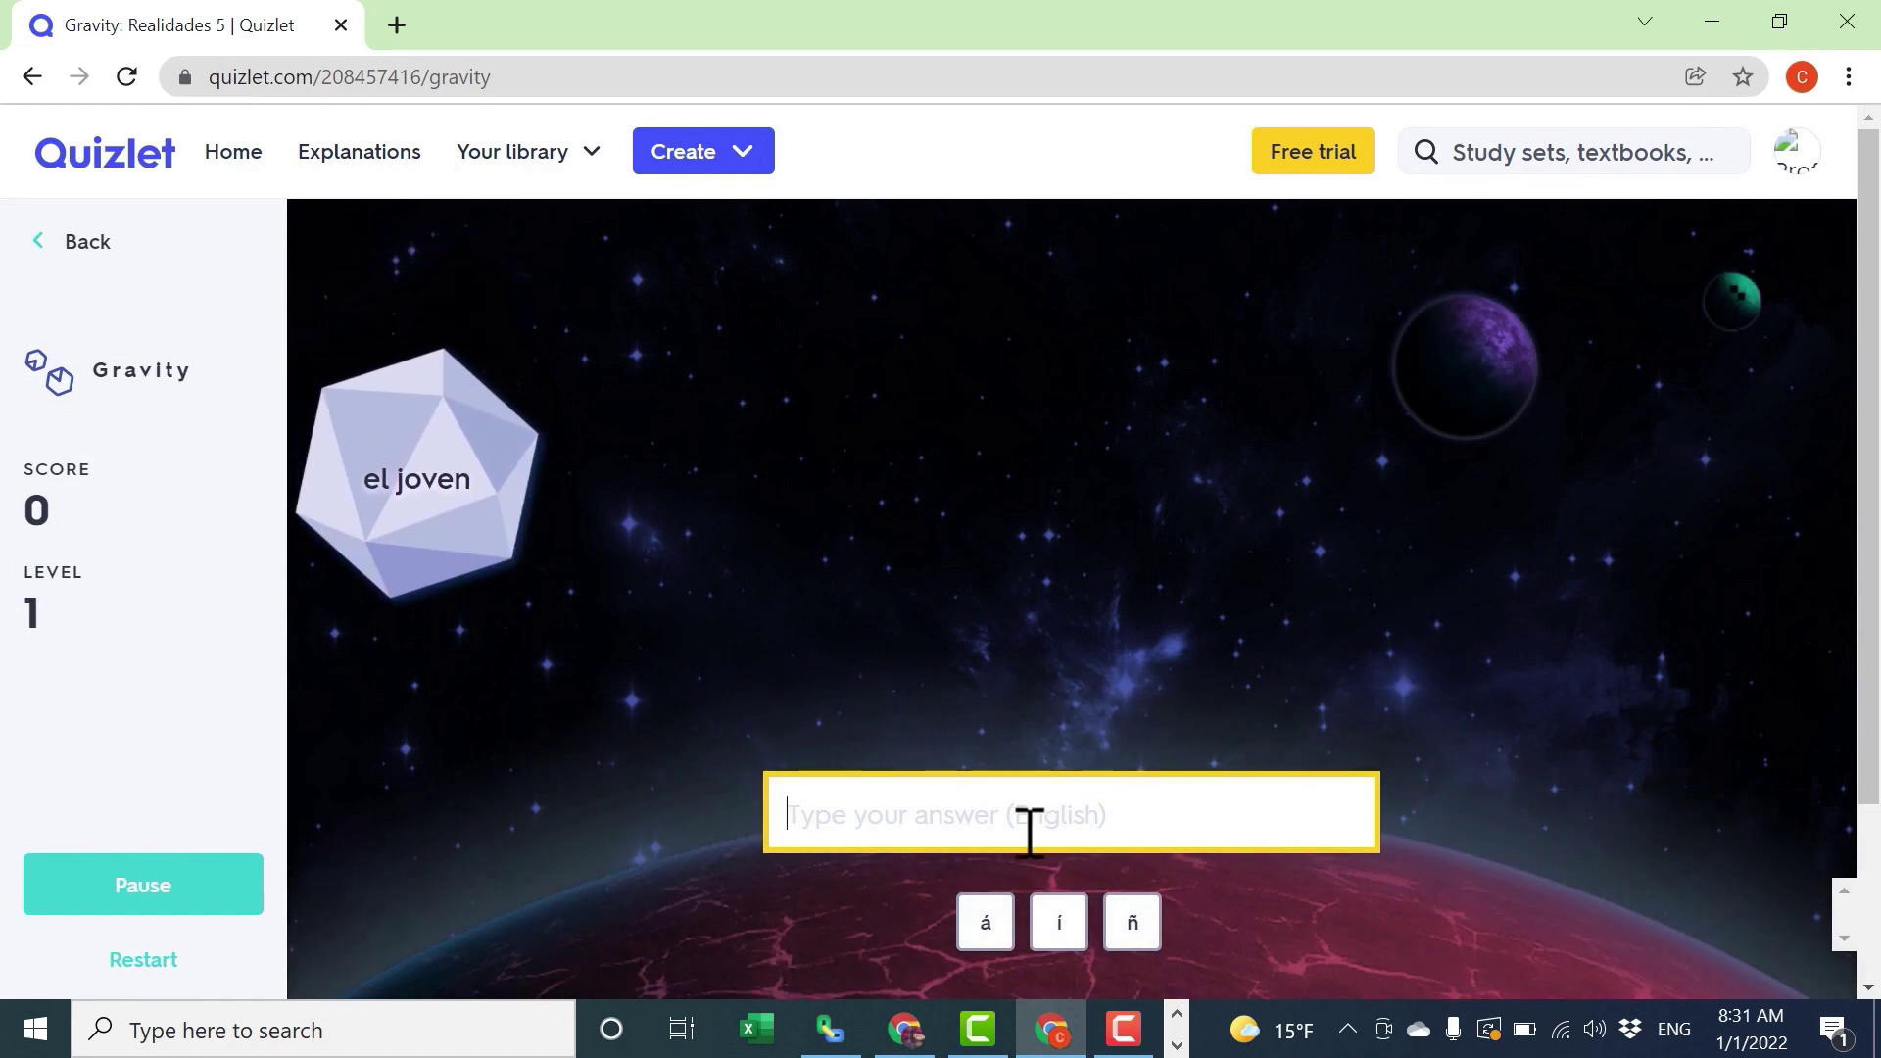
- Enter a made-up wrong answer, then type 'young', and leave Gravity for the set
{"action": "type", "text": "jsdfjla"}
{"action": "key", "text": "ctrl+a"}
{"action": "key", "text": "BackSpace"}
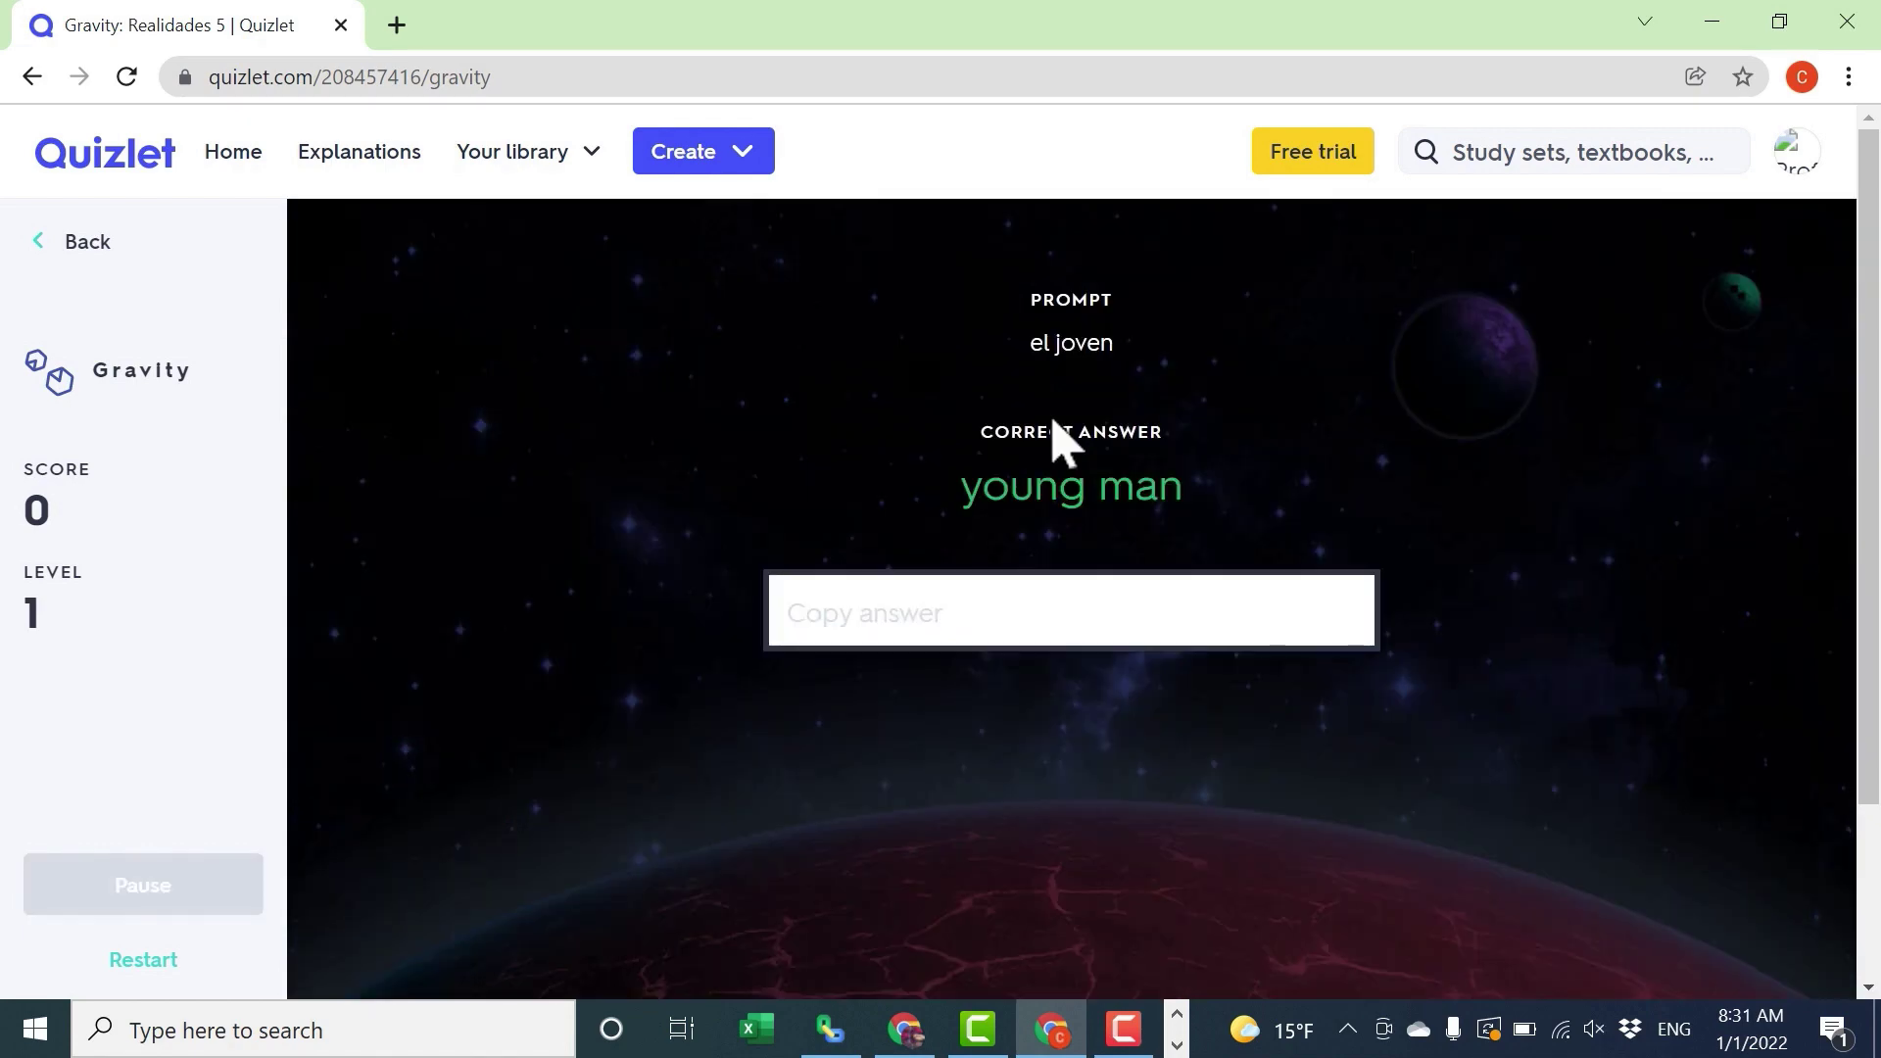
{"action": "left_click", "coordinate": [1112, 591]}
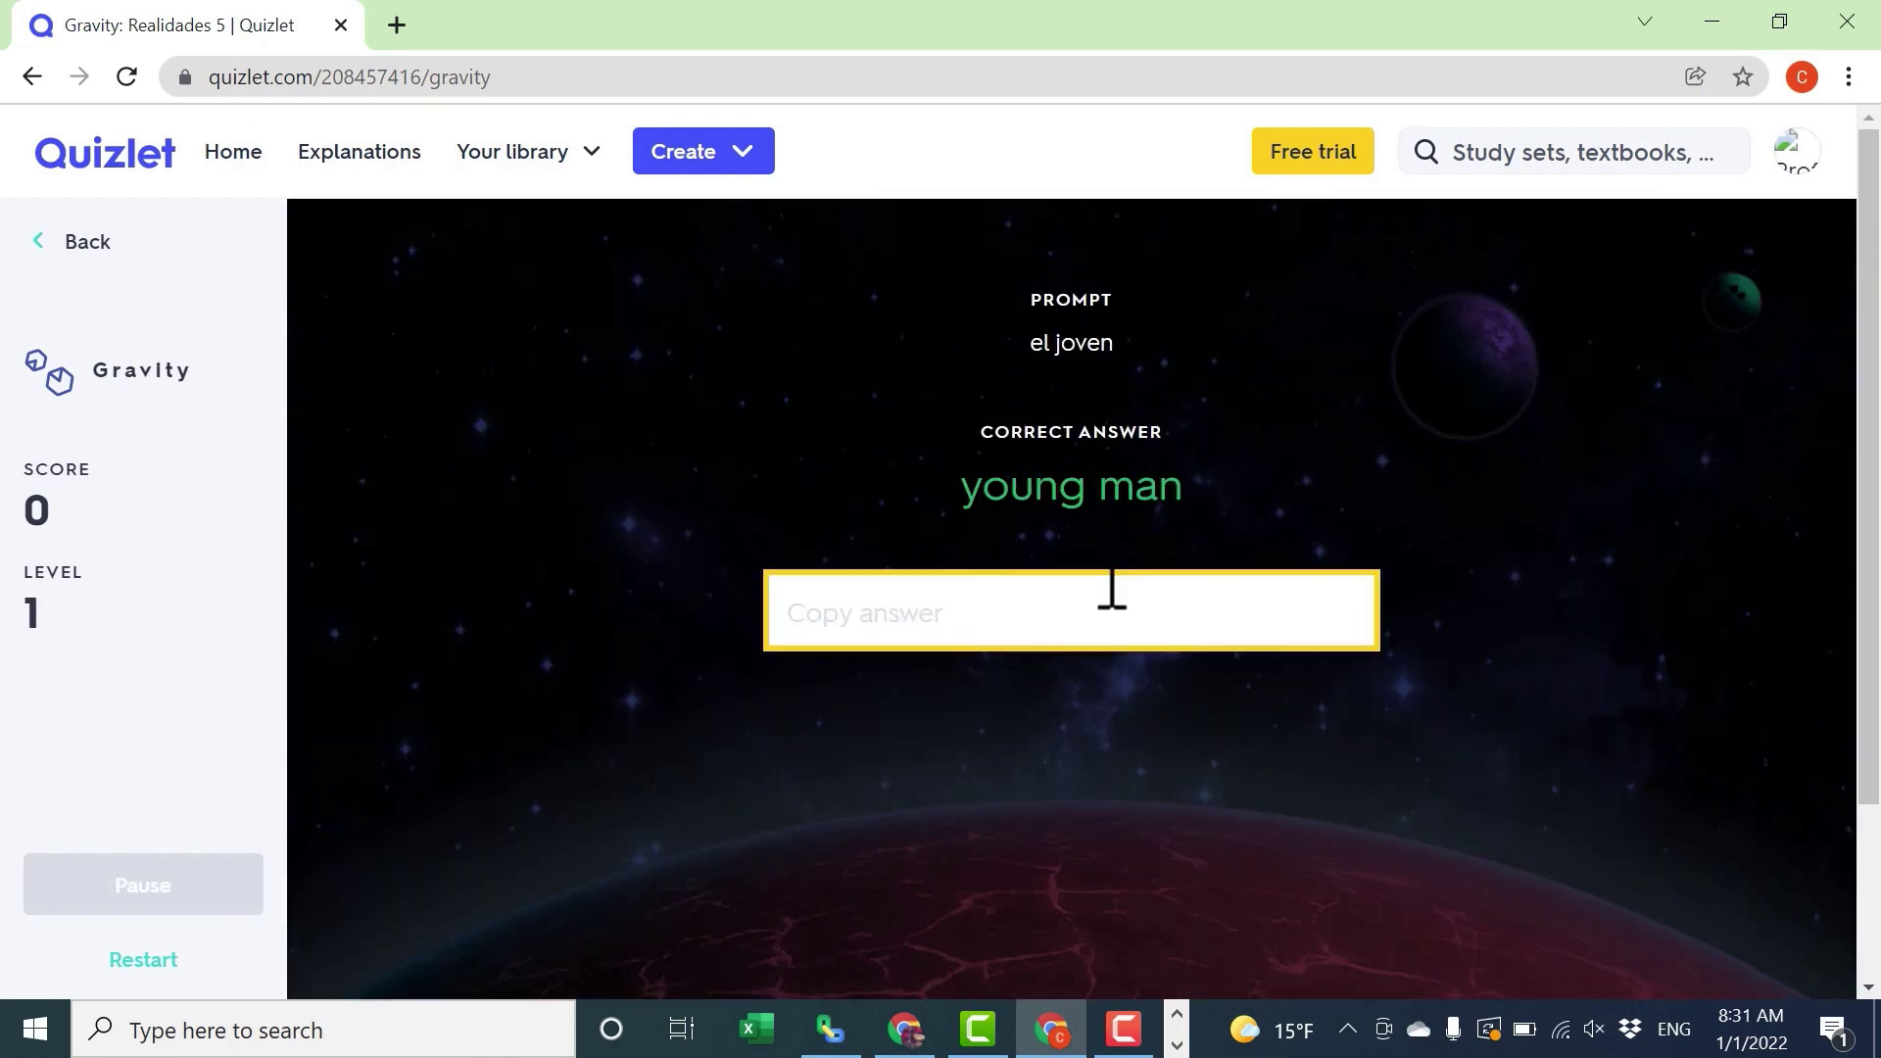
{"action": "type", "text": "young"}
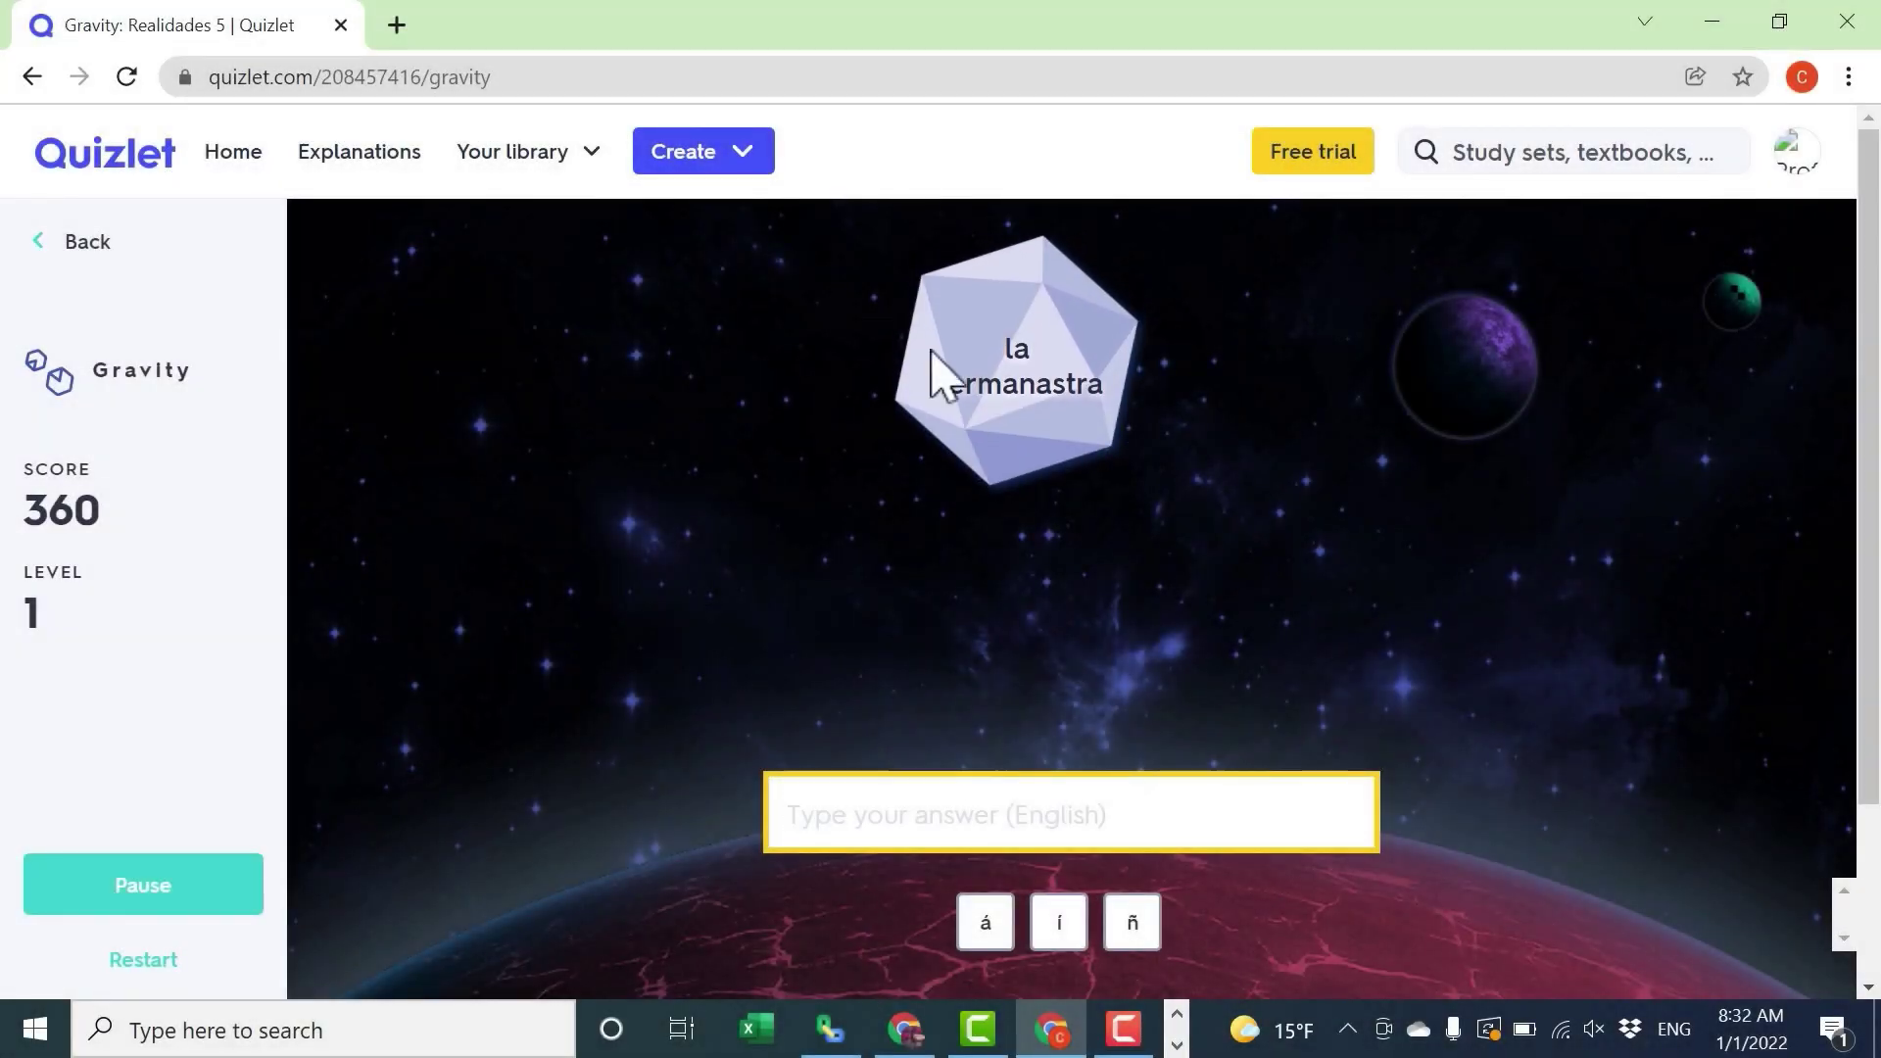
{"action": "left_click", "coordinate": [47, 247]}
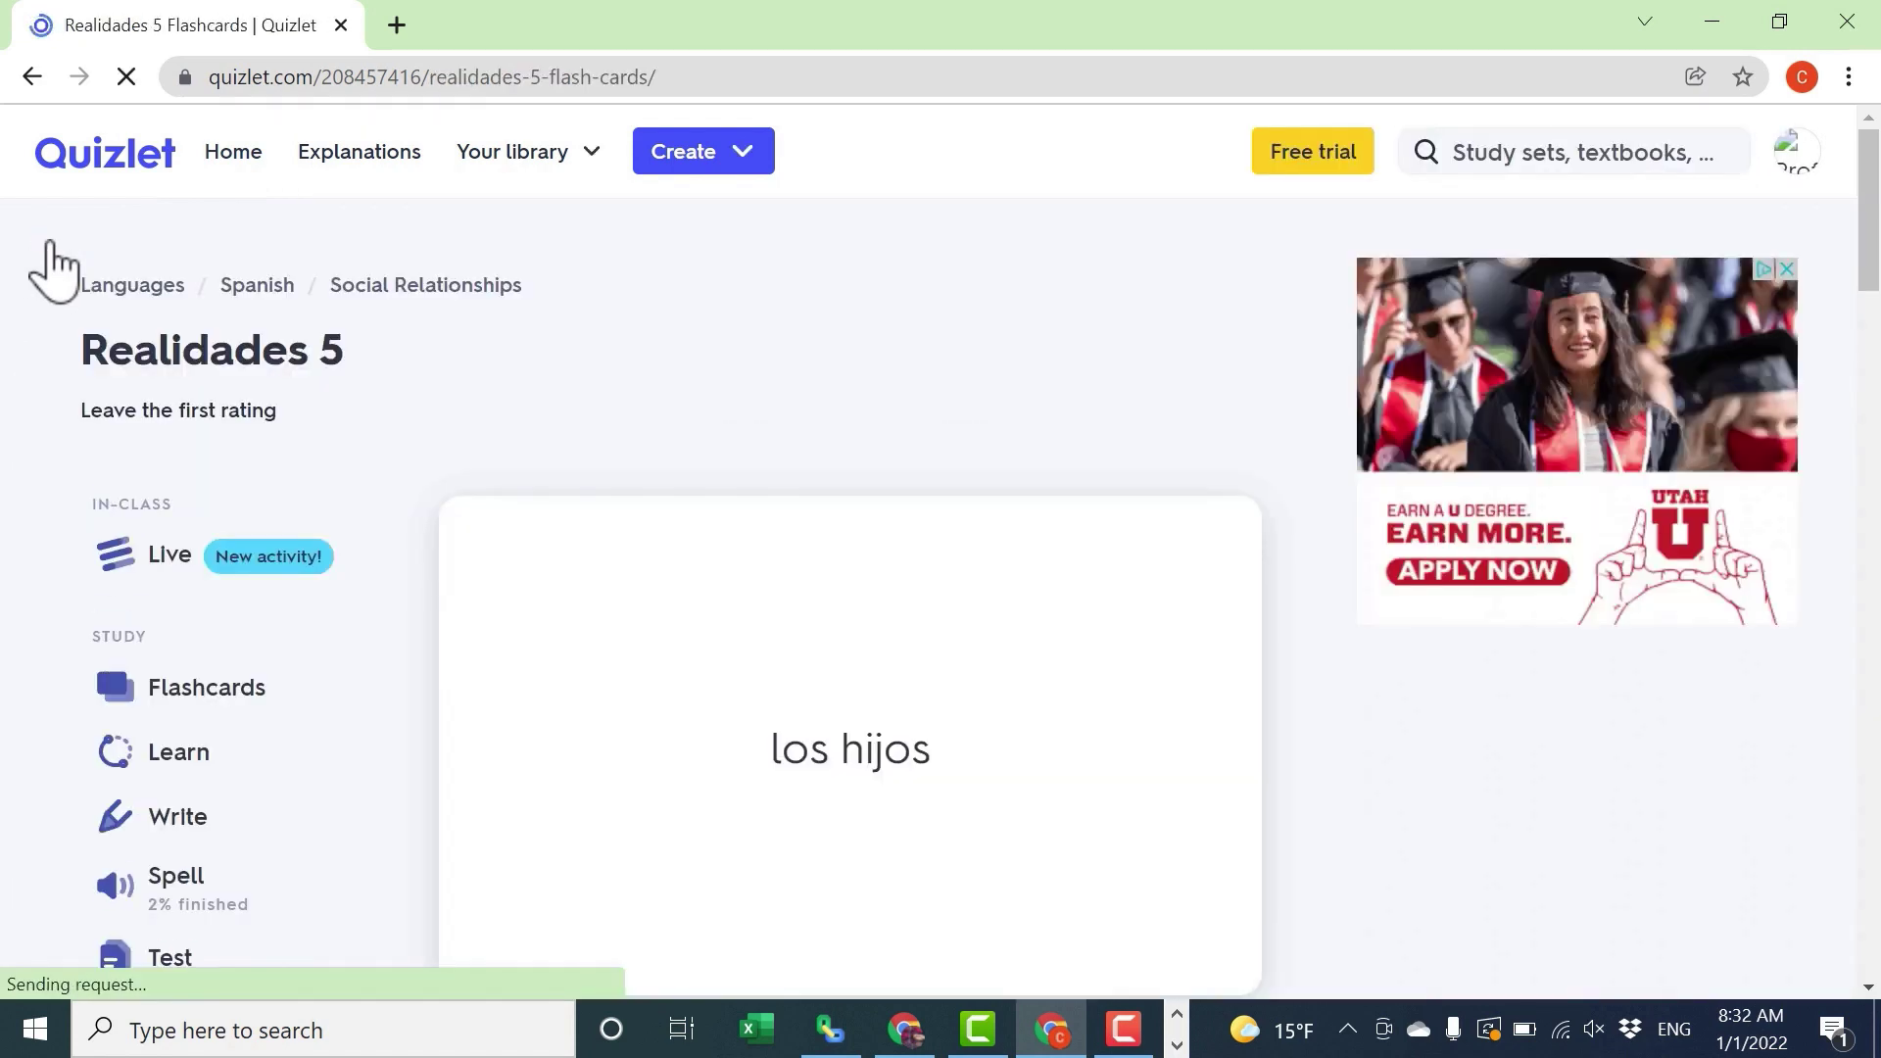
- Take the Realidades 5 practice test, marking stepfather–la madrastra false, then go back to the set
{"action": "scroll", "coordinate": [480, 833], "scroll_direction": "down", "scroll_amount": 3}
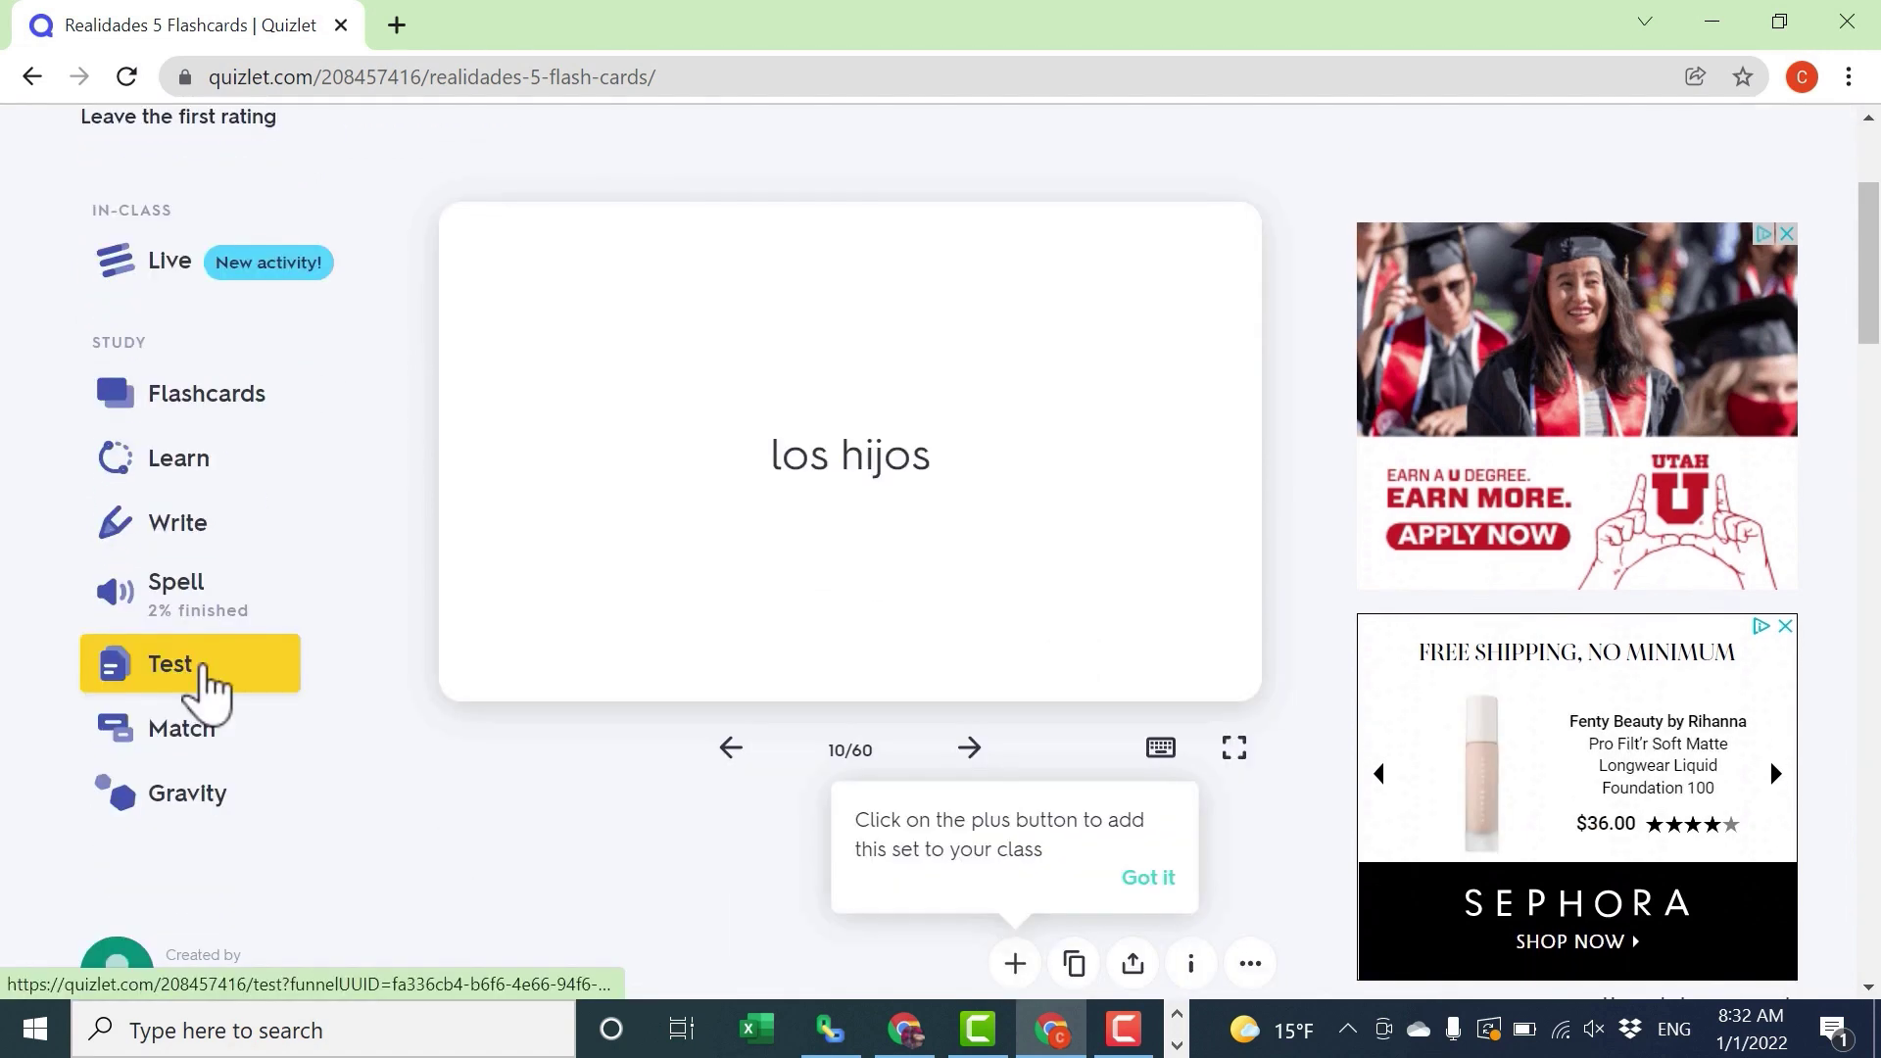
{"action": "left_click", "coordinate": [206, 671]}
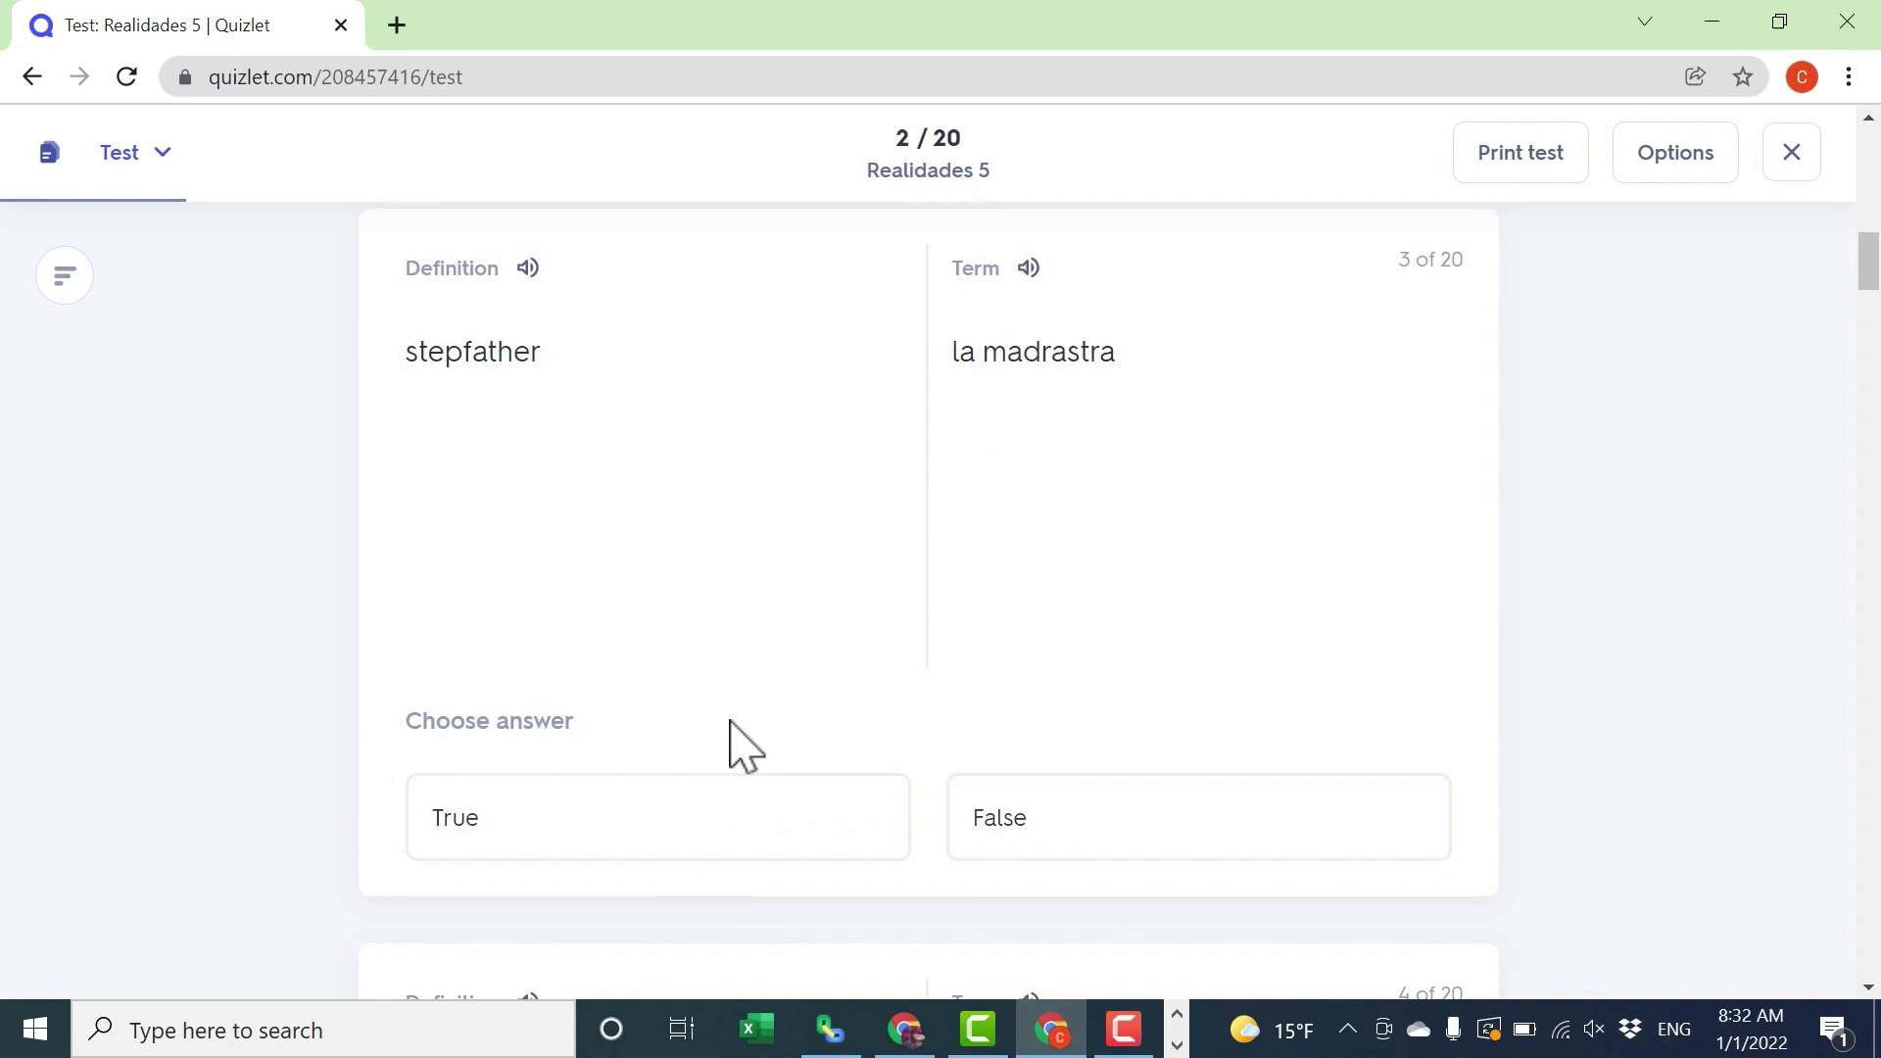
{"action": "left_click", "coordinate": [1068, 838]}
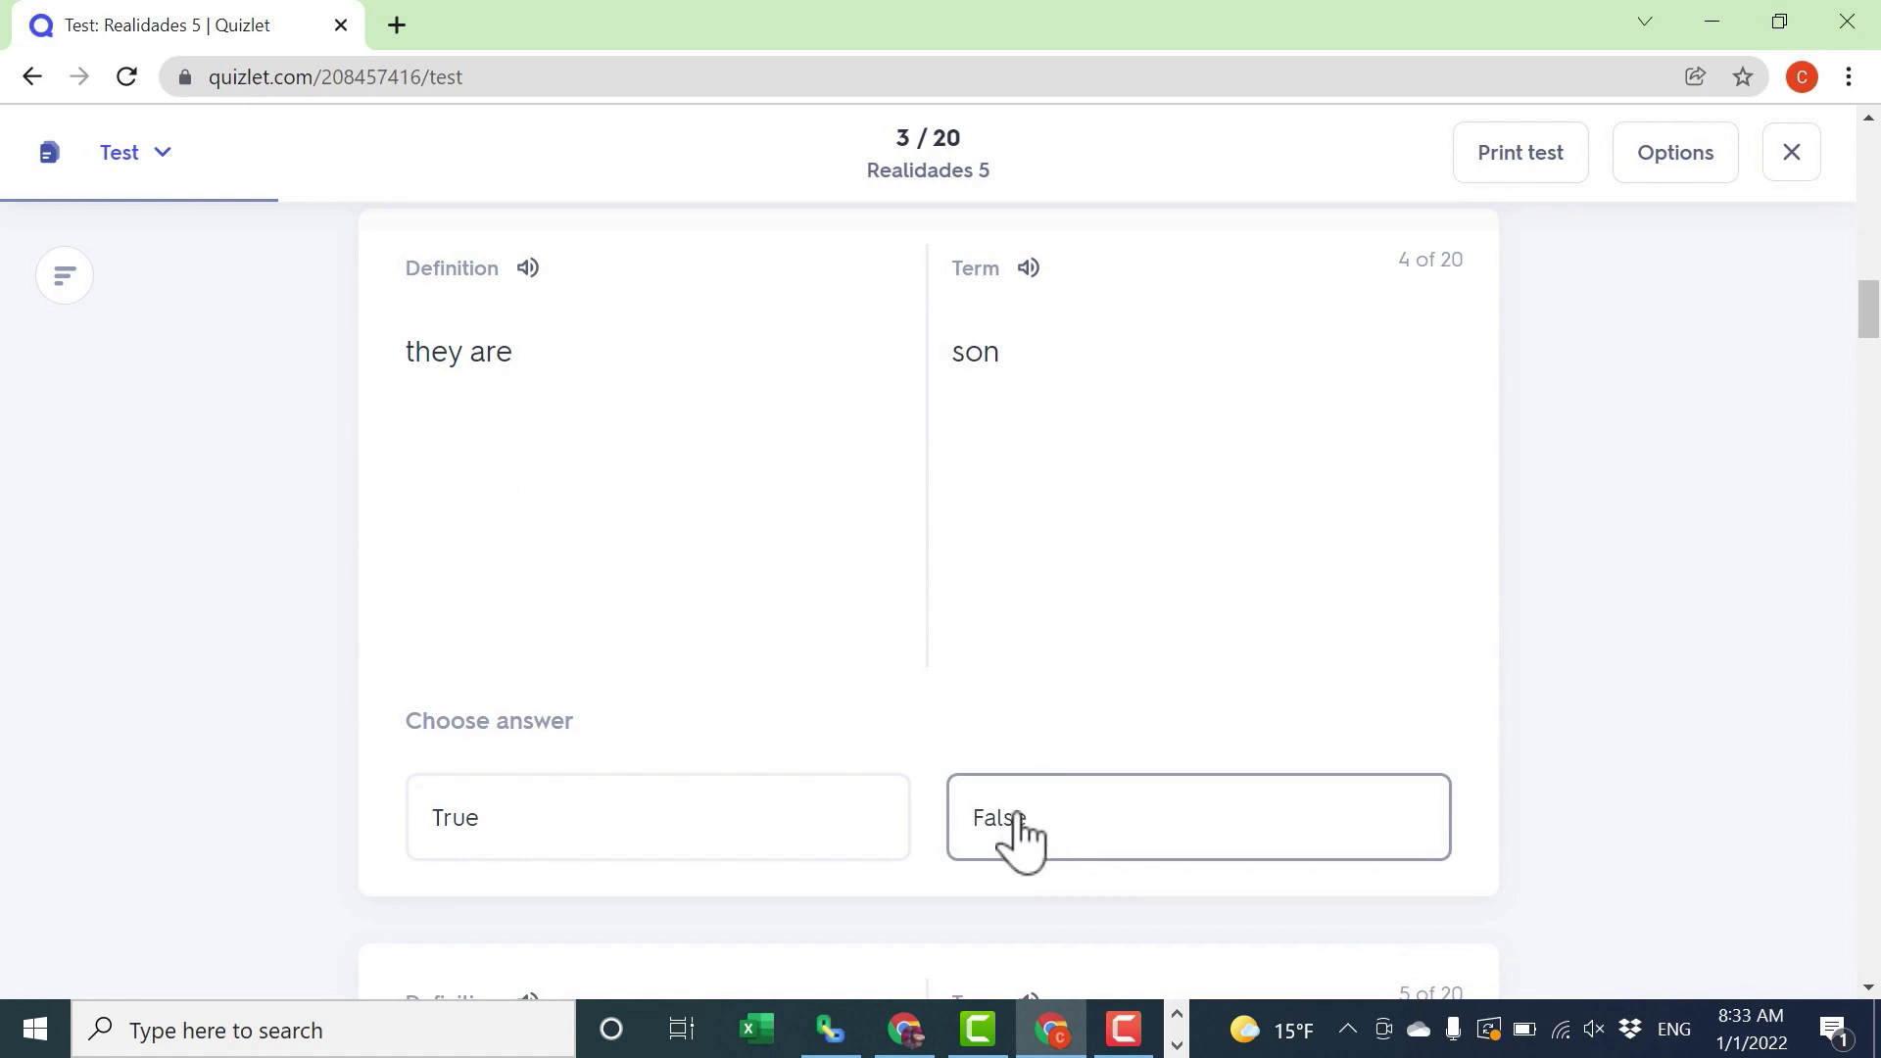
{"action": "left_click", "coordinate": [30, 76]}
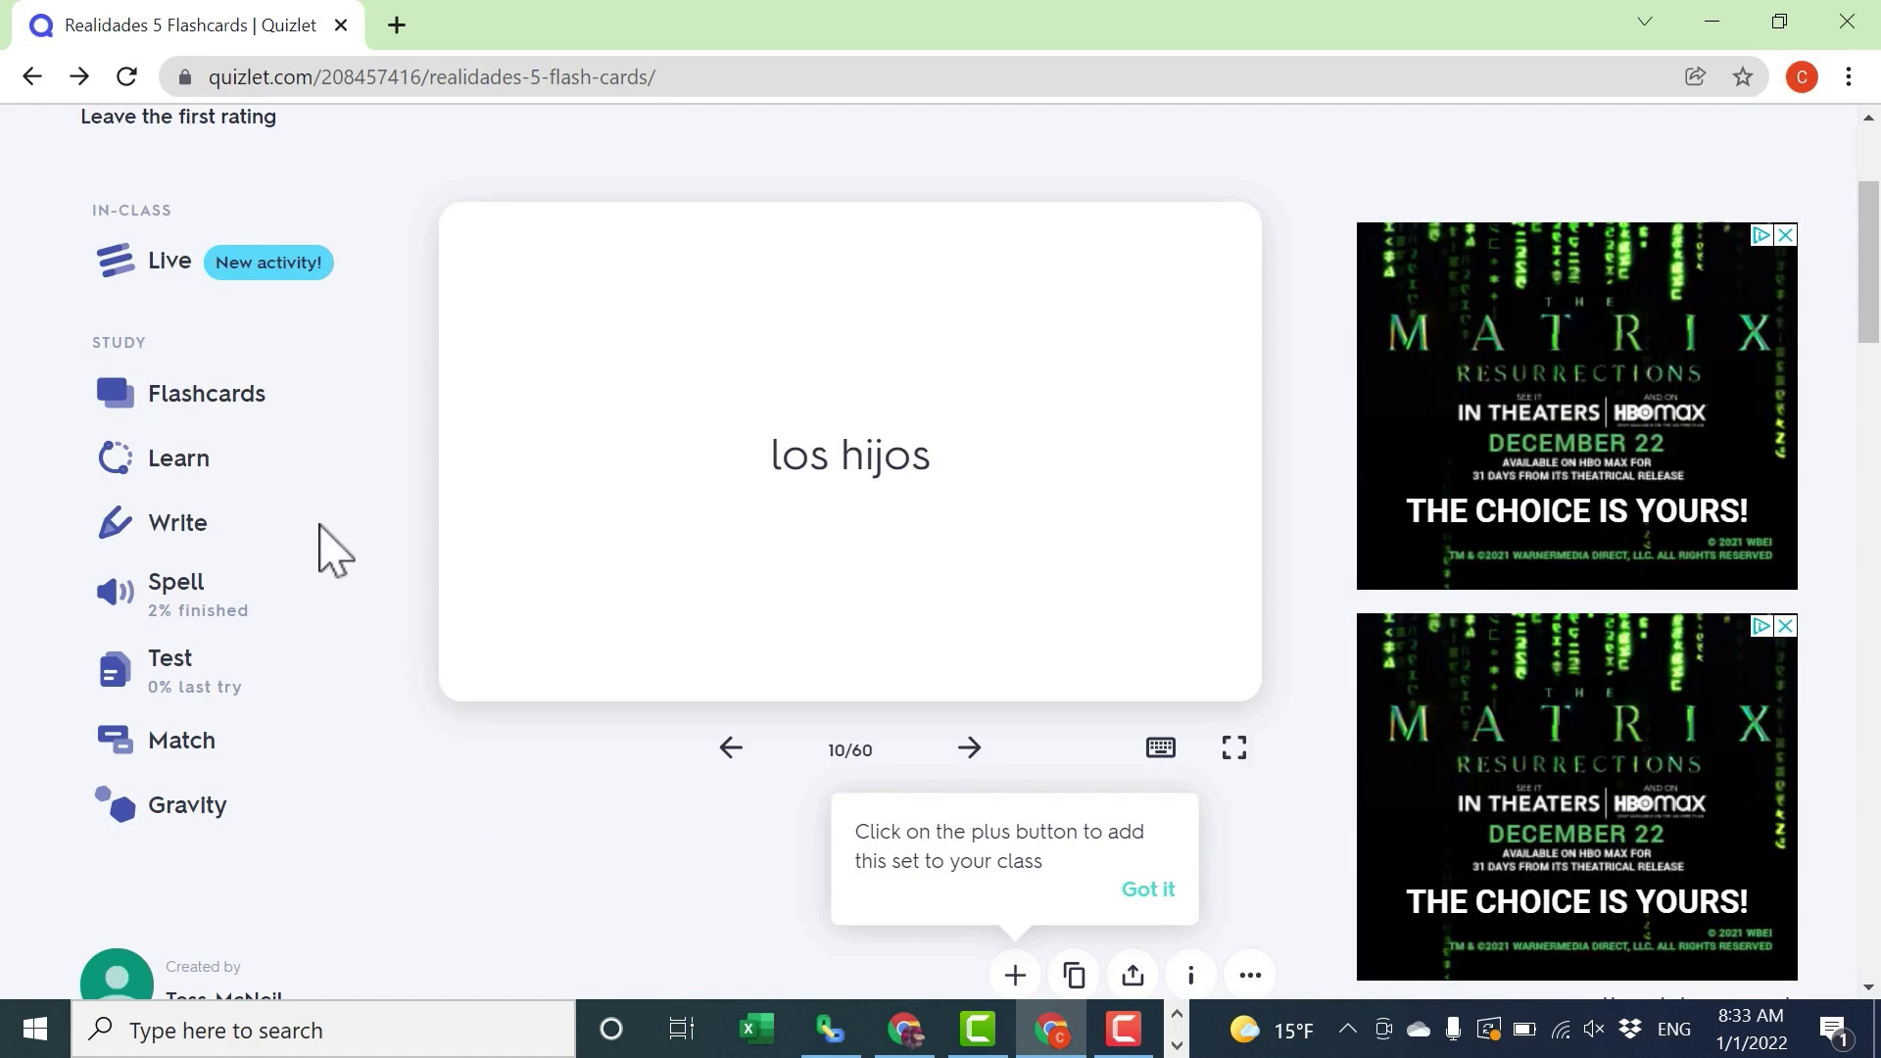
- Choose Classic Live for Realidades 5 with random teams, definitions as questions and terms as answers
{"action": "left_click", "coordinate": [162, 284]}
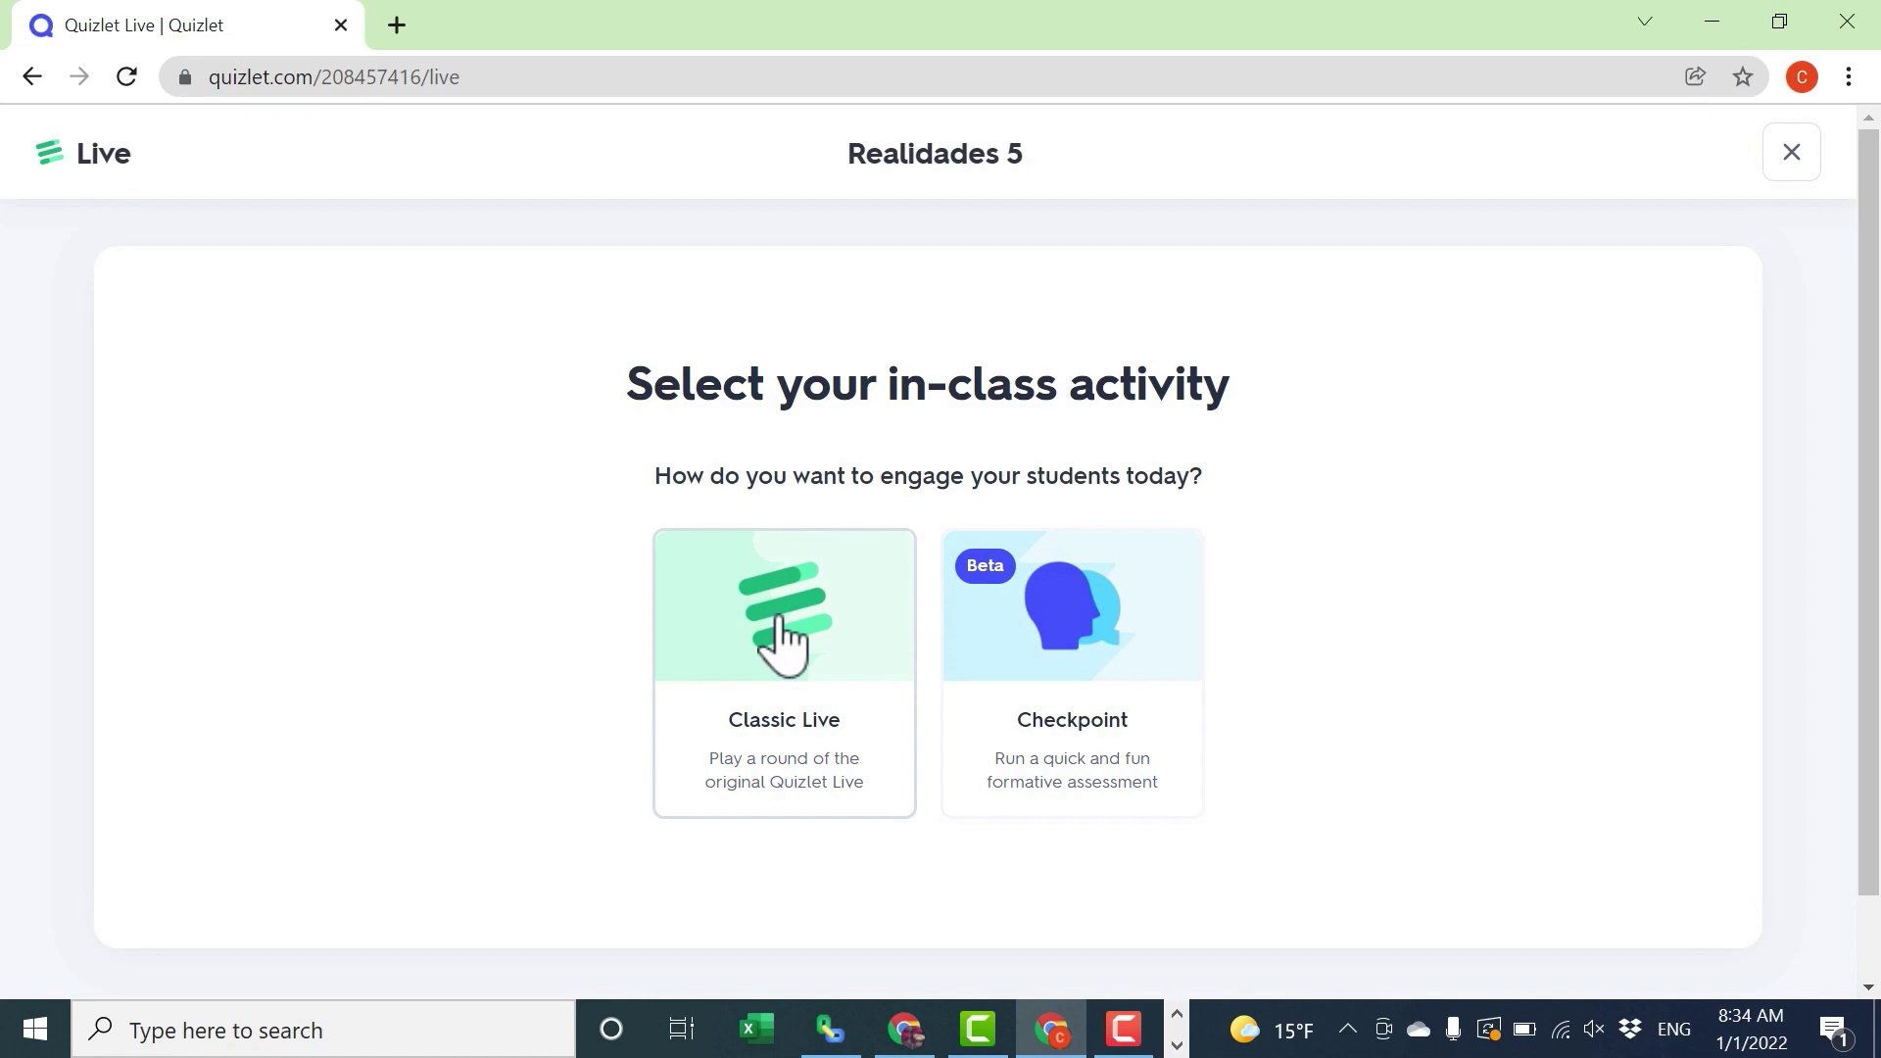
{"action": "left_click", "coordinate": [837, 658]}
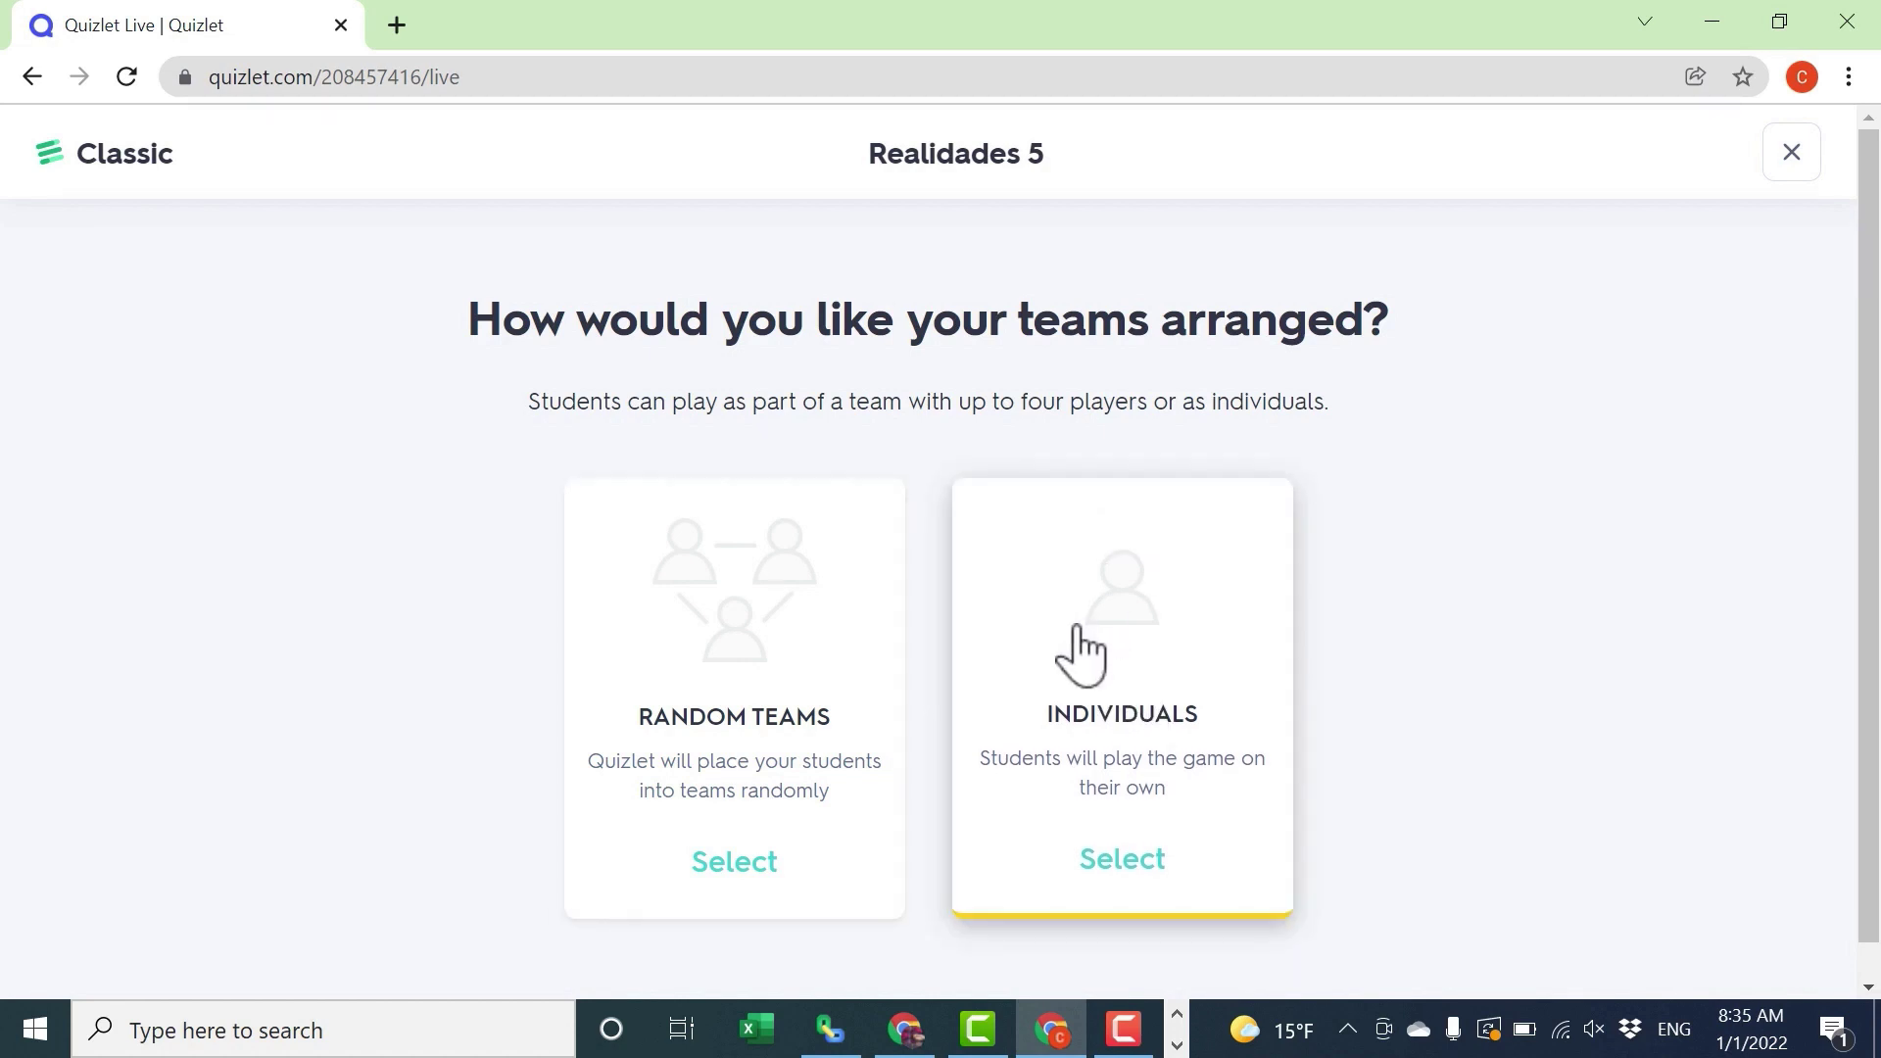
{"action": "left_click", "coordinate": [750, 823]}
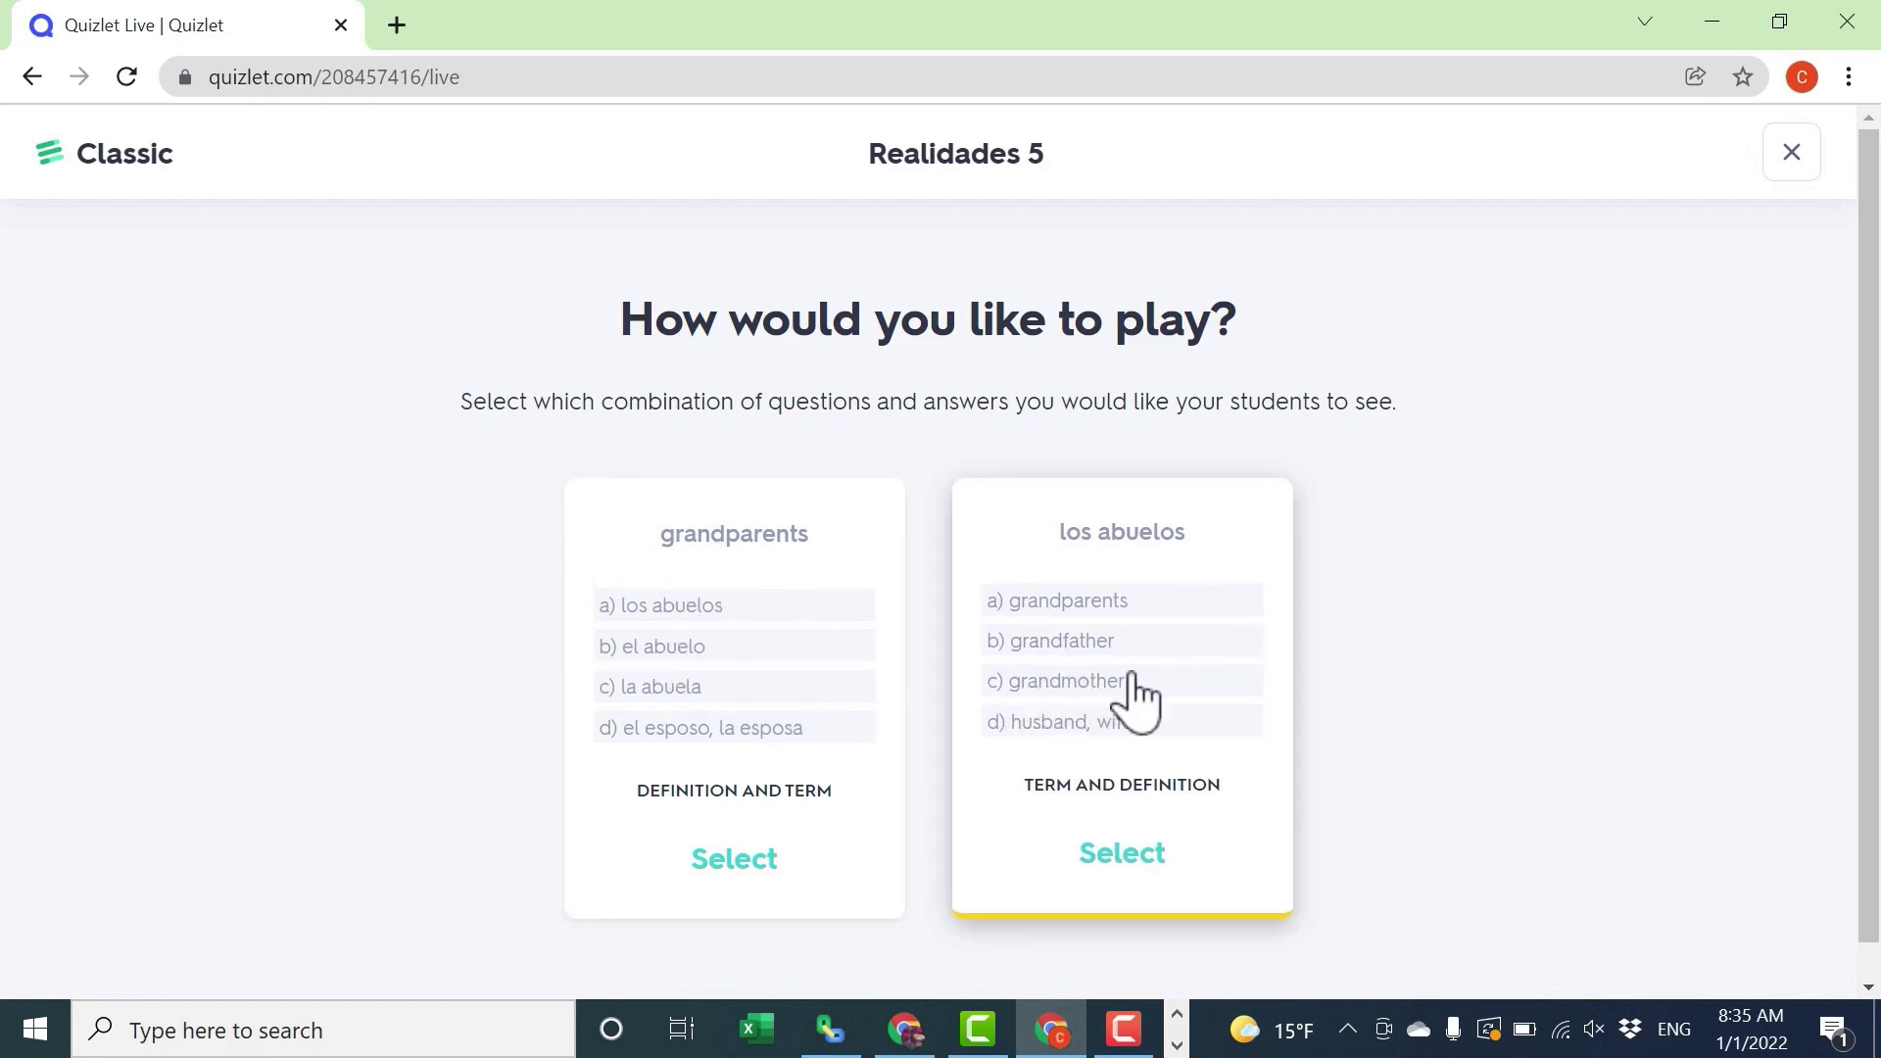
{"action": "left_click", "coordinate": [745, 789]}
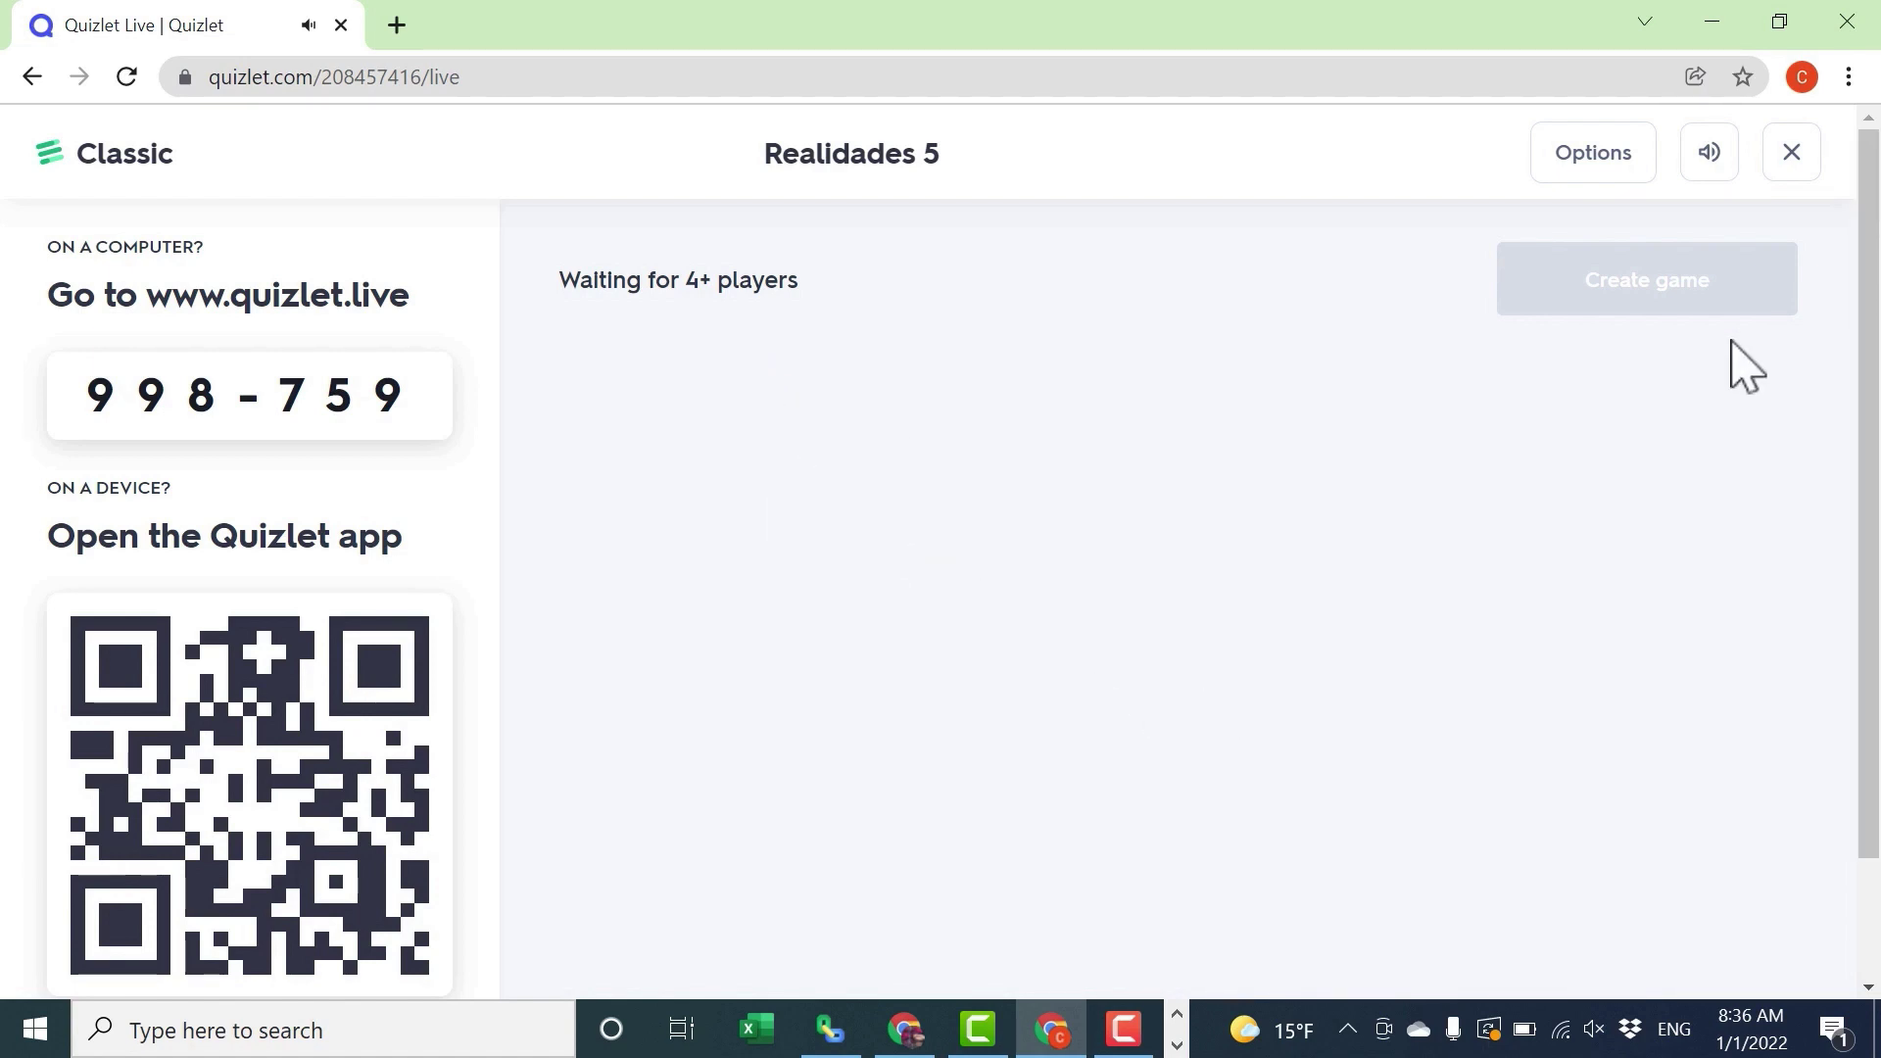
{"action": "triple_click", "coordinate": [363, 392]}
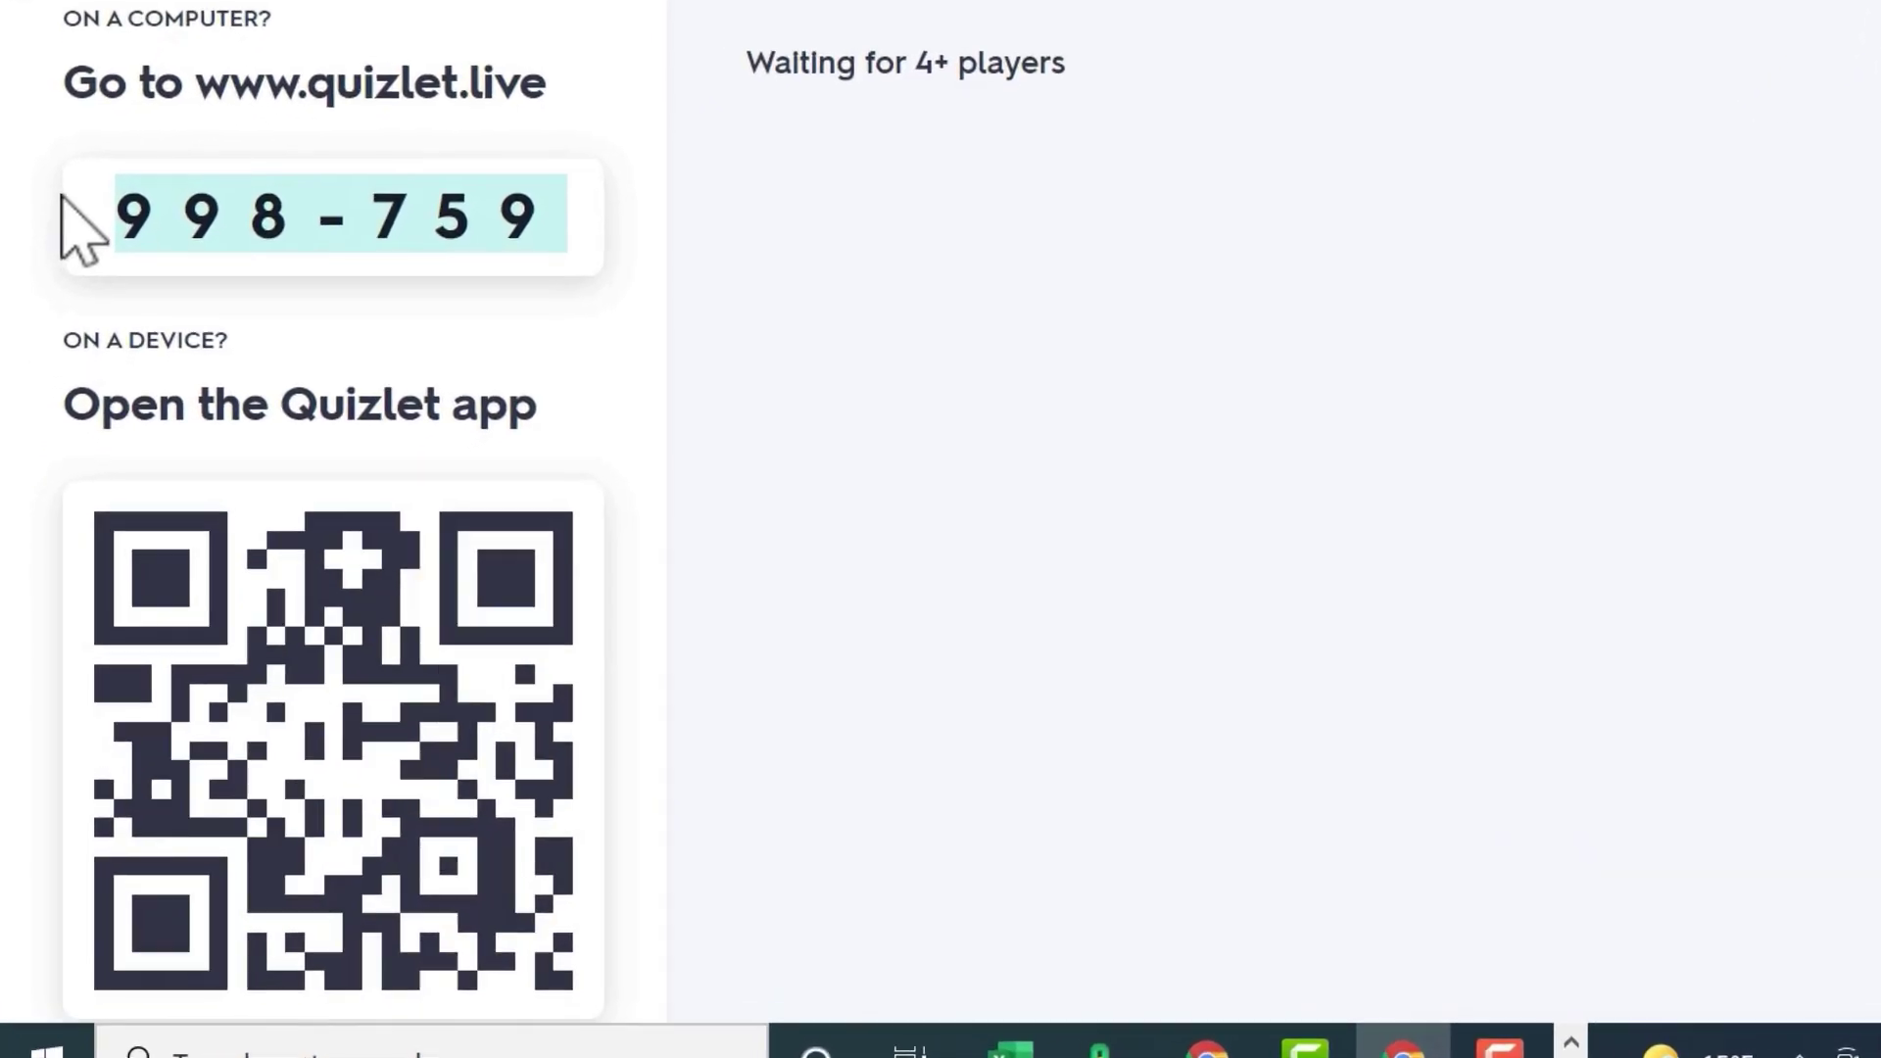
{"action": "left_click", "coordinate": [324, 317]}
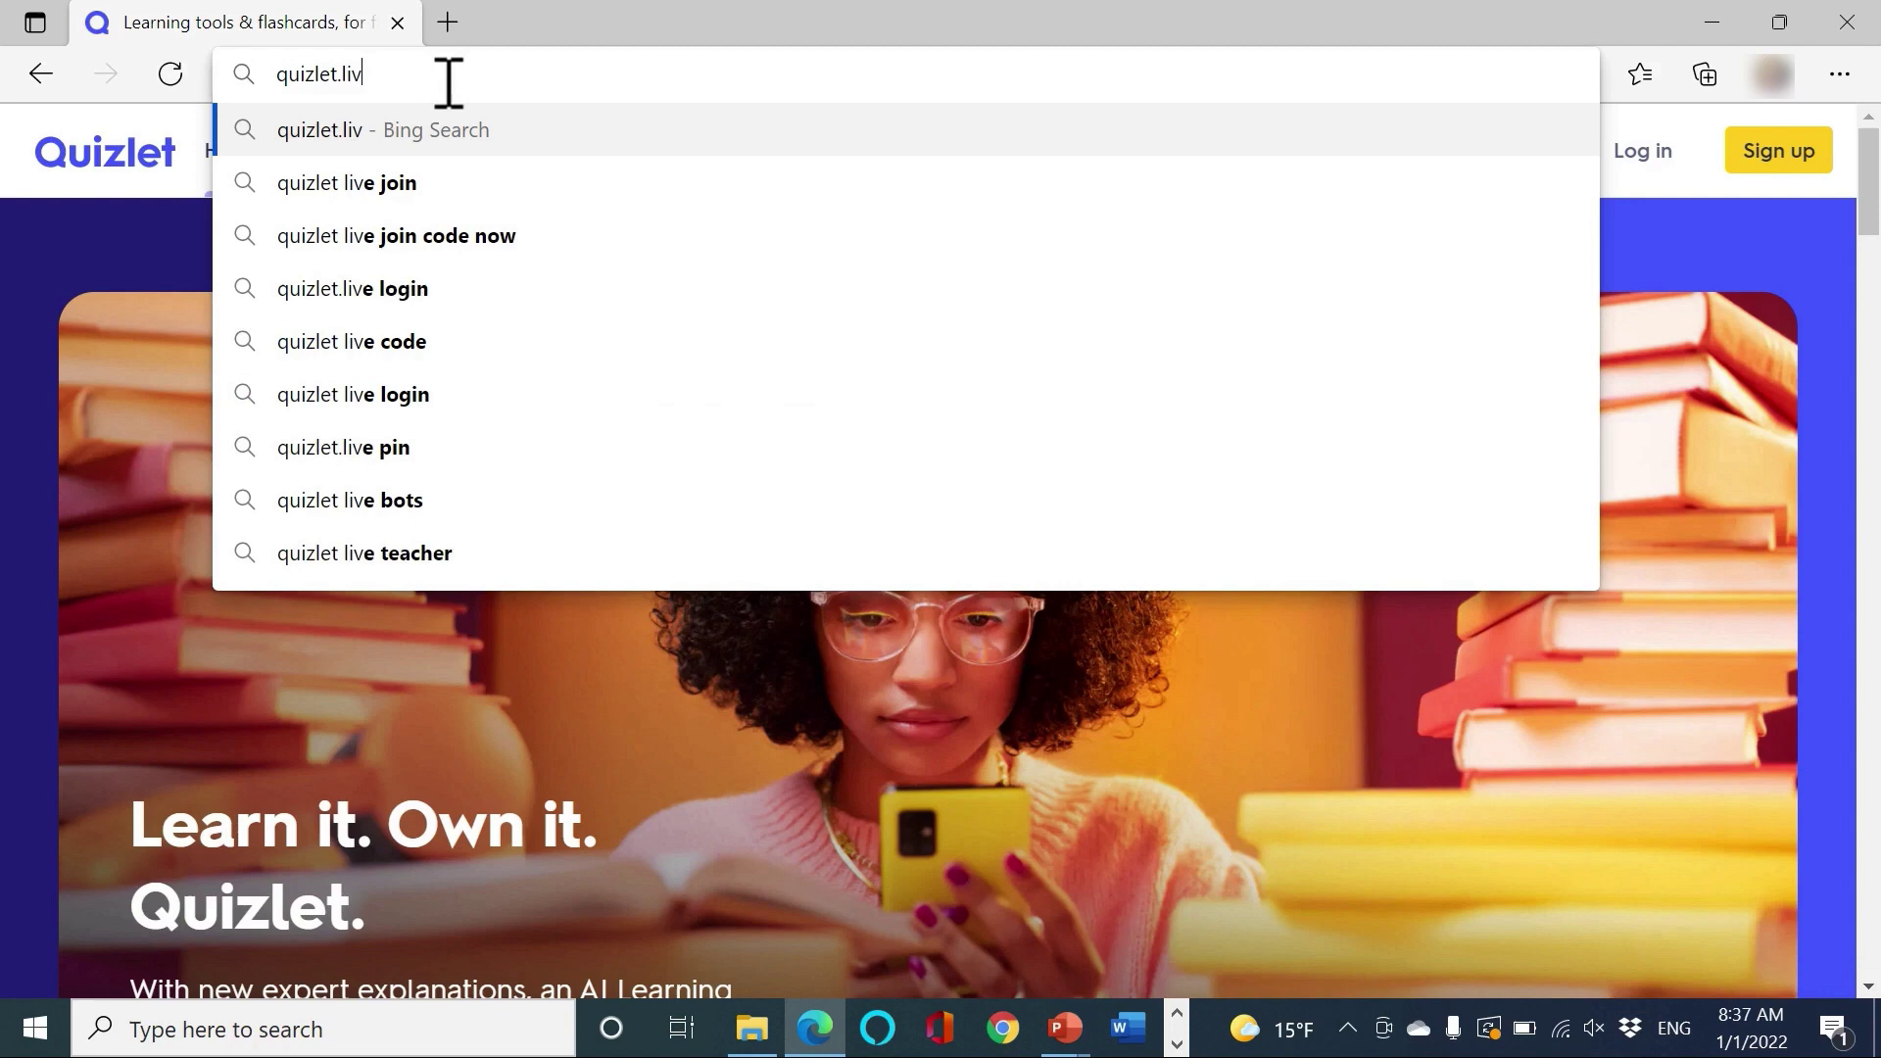
- Join the Live game at quizlet.live with code 998759 and a player first name
{"action": "type", "text": "e"}
{"action": "key", "text": "Return"}
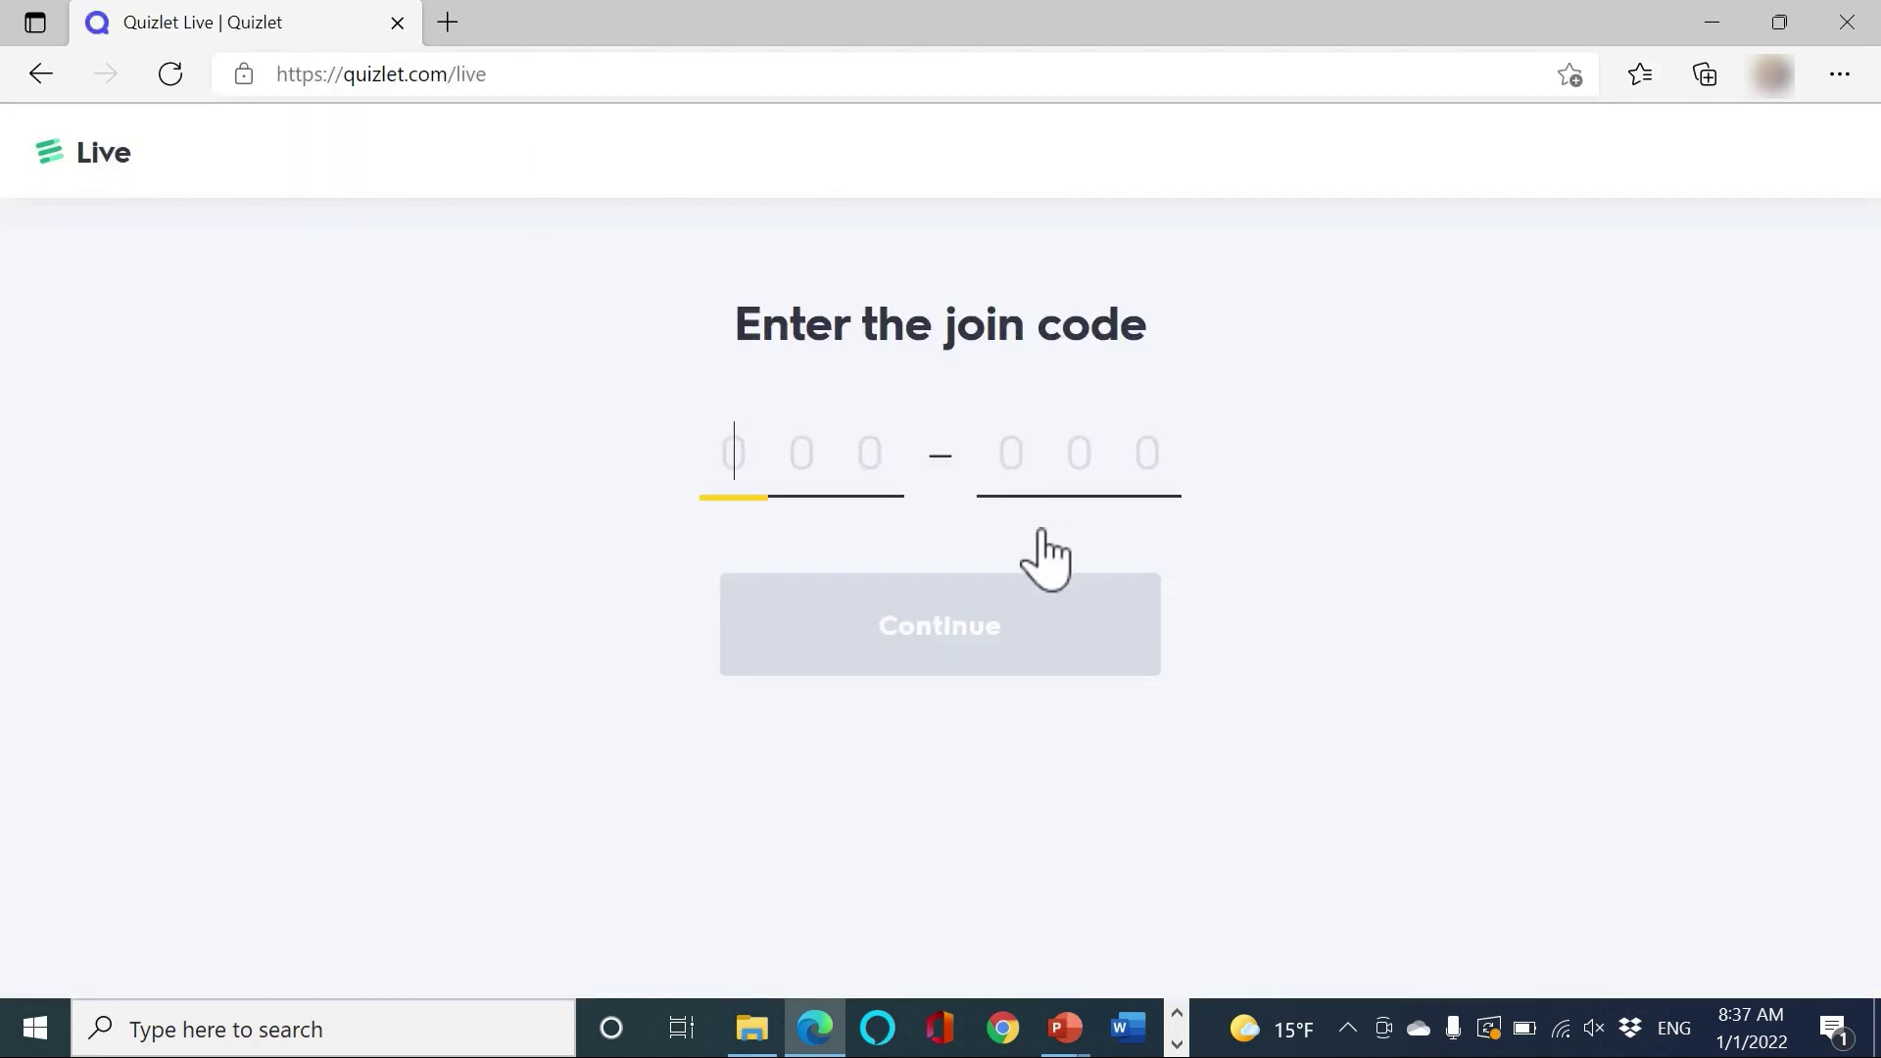
{"action": "type", "text": "998759"}
{"action": "left_click", "coordinate": [991, 654]}
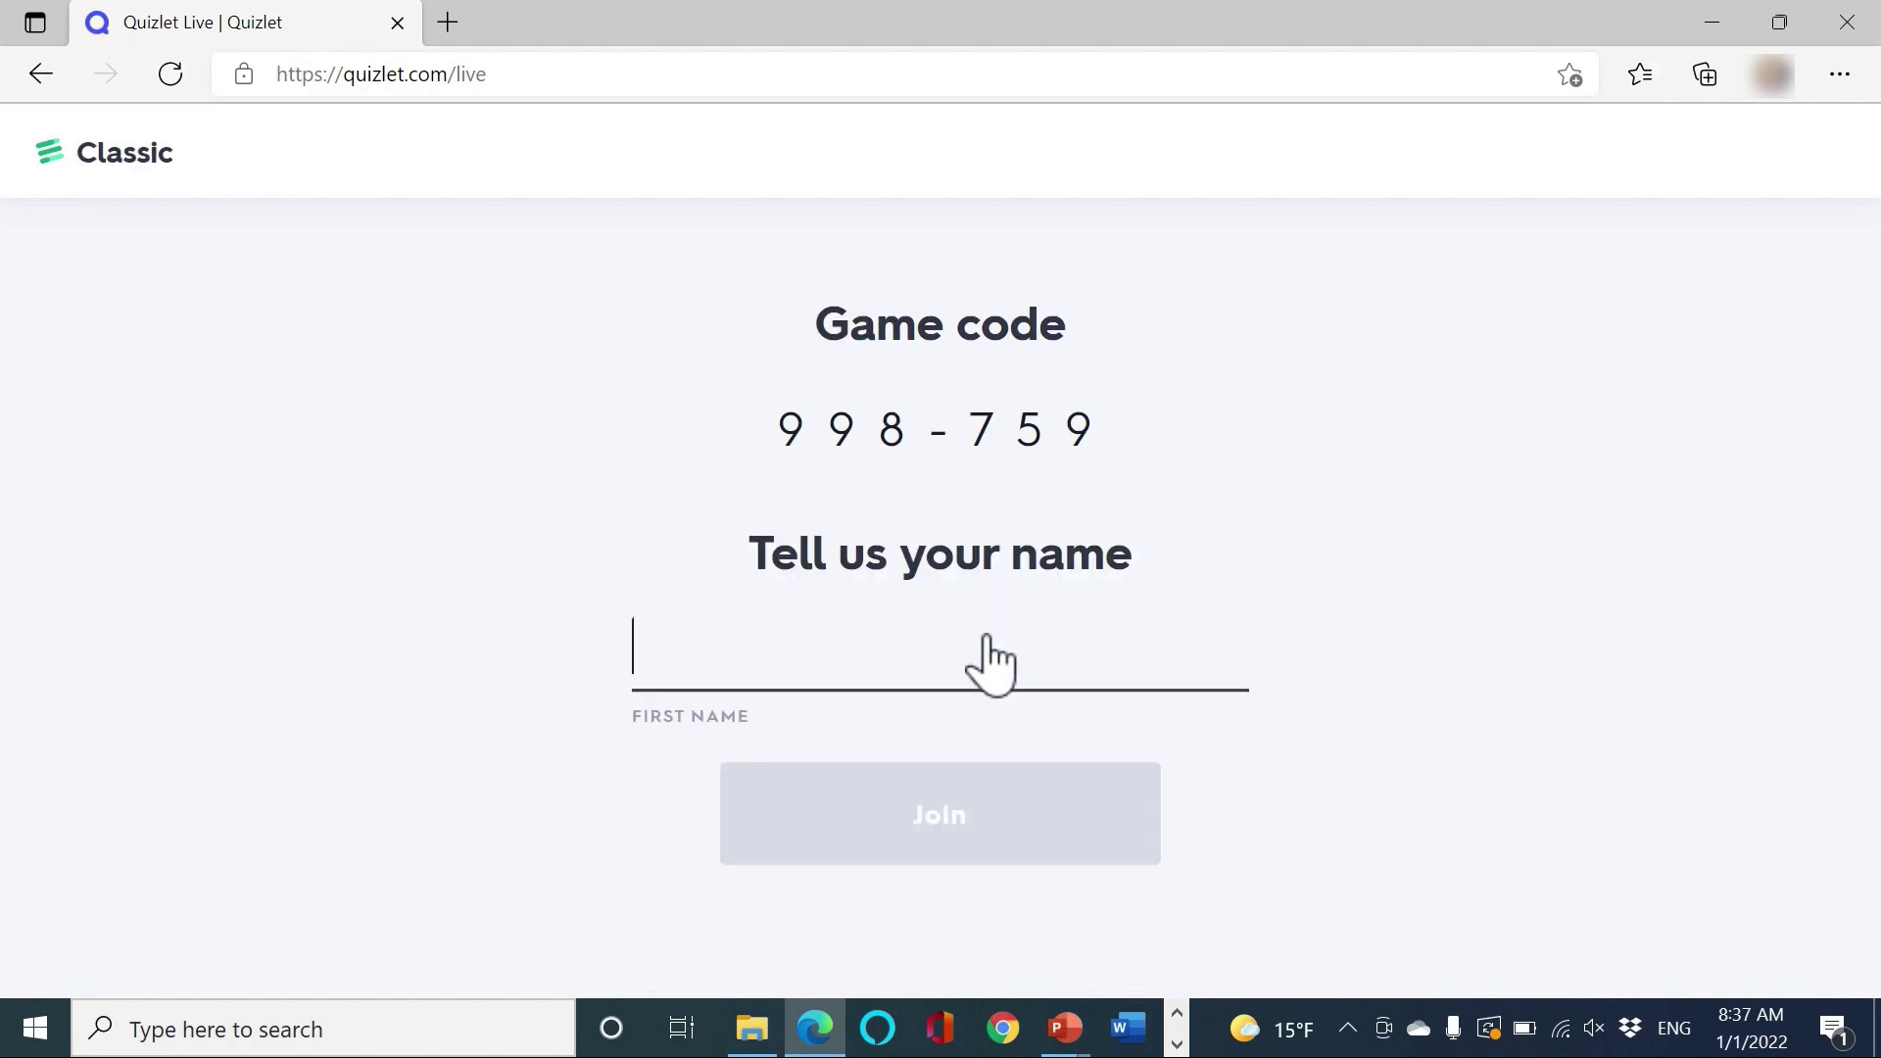
{"action": "type", "text": "Fred"}
{"action": "left_click", "coordinate": [966, 816]}
- Flip through the waiting study cards, including el hermanastro (stepbrother) and negro (black)
{"action": "left_click", "coordinate": [962, 838]}
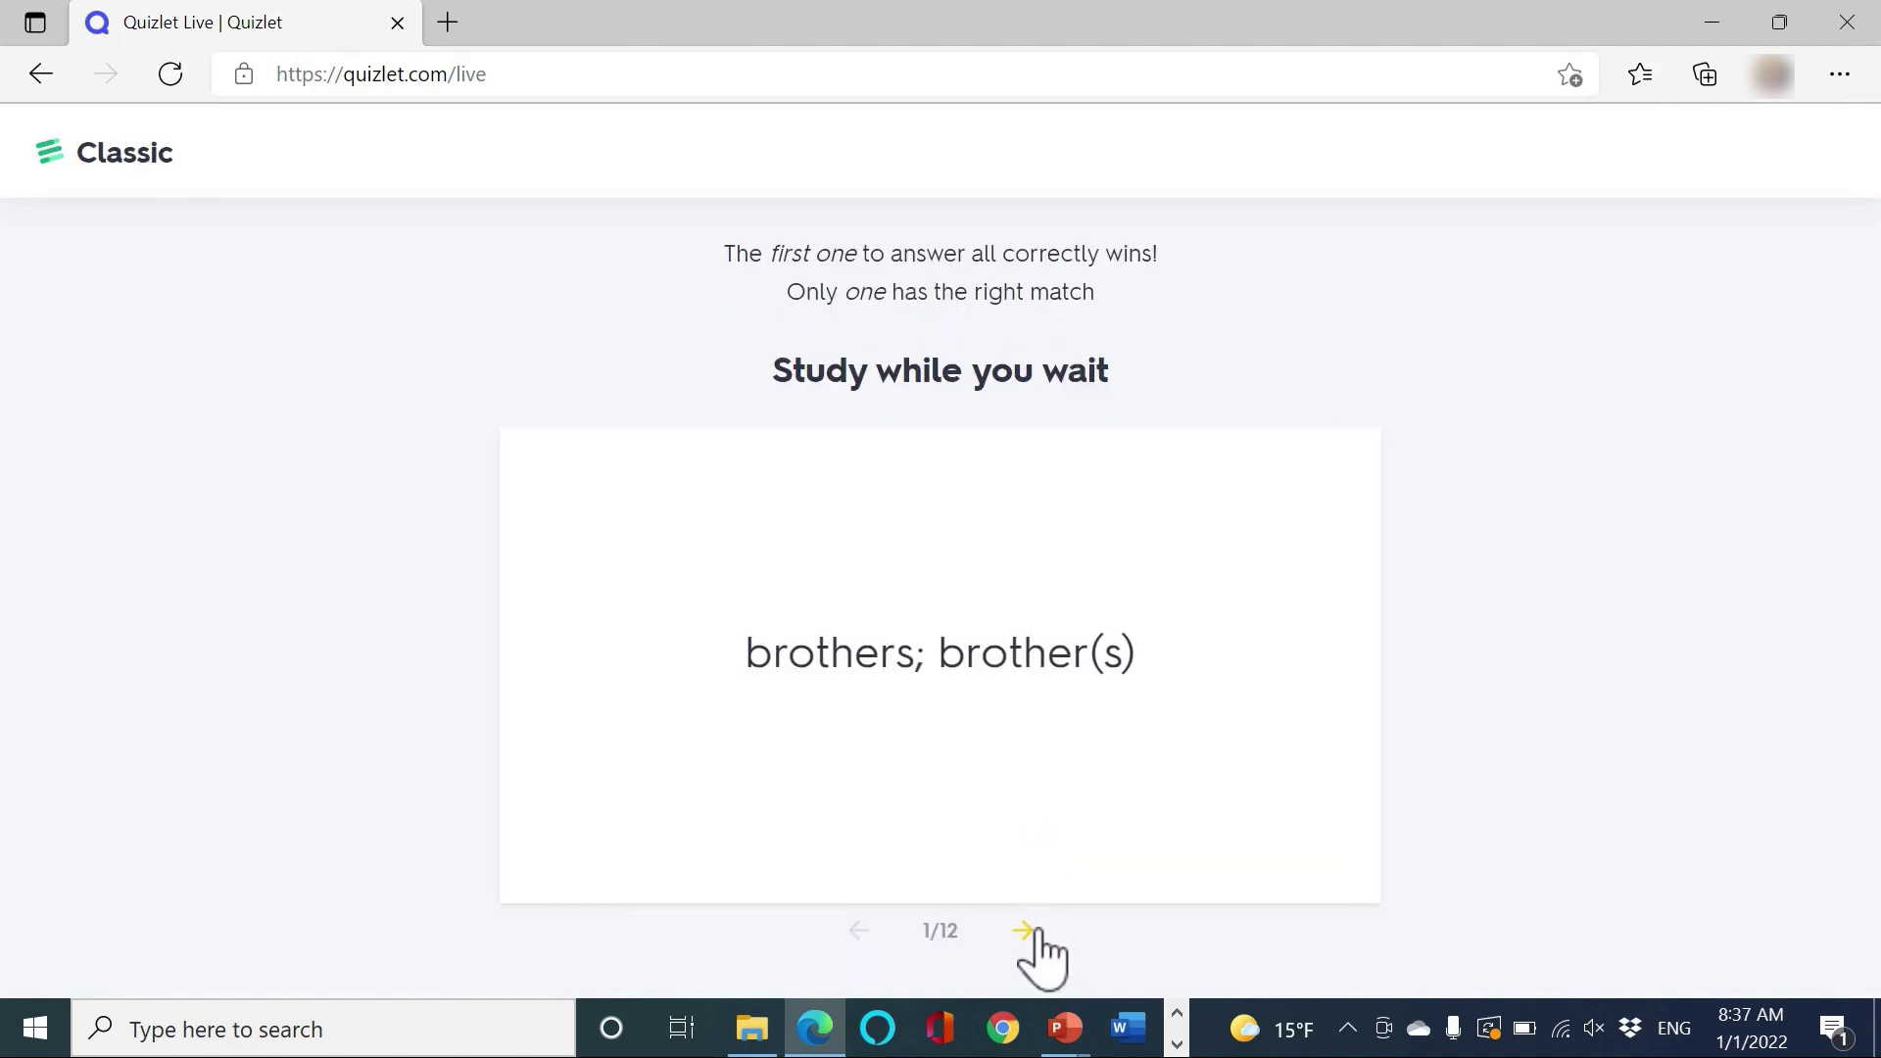
{"action": "left_click", "coordinate": [1025, 930]}
{"action": "left_click", "coordinate": [1034, 829]}
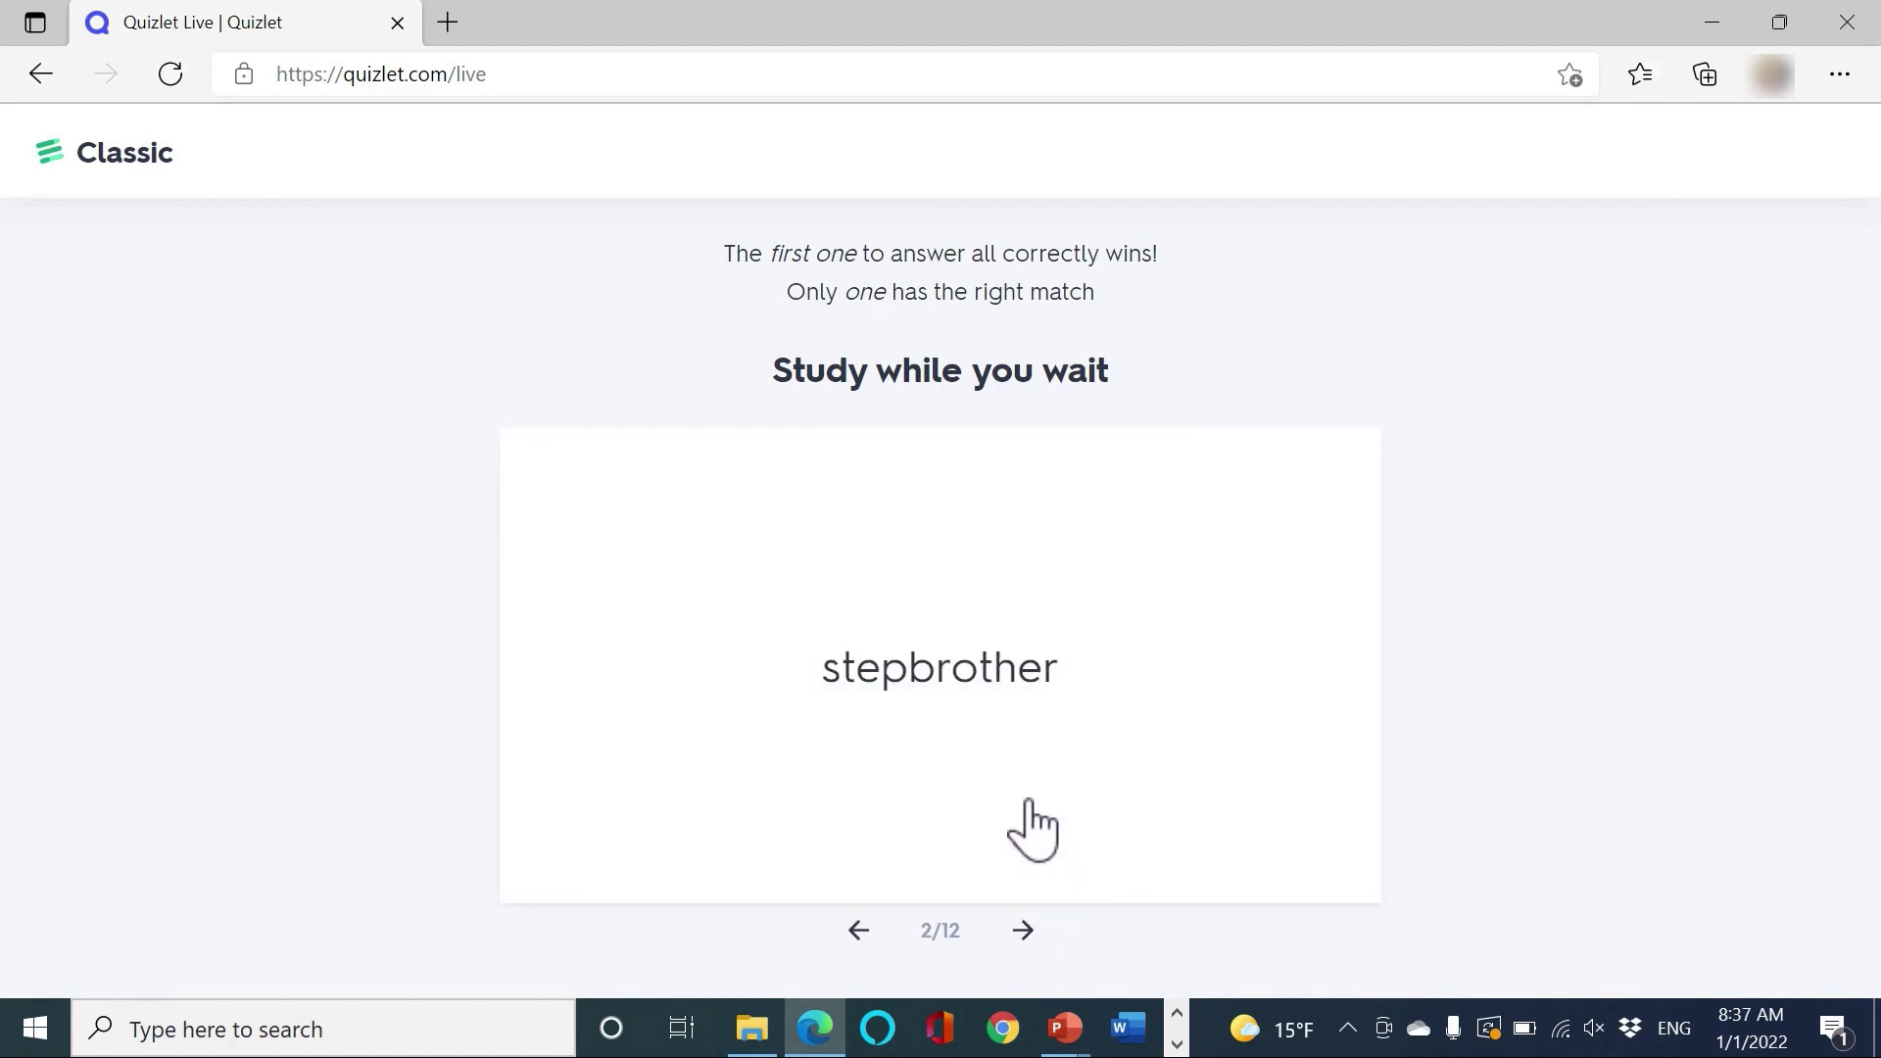
{"action": "left_click", "coordinate": [1033, 829]}
{"action": "left_click", "coordinate": [1025, 930]}
{"action": "left_click", "coordinate": [1025, 930]}
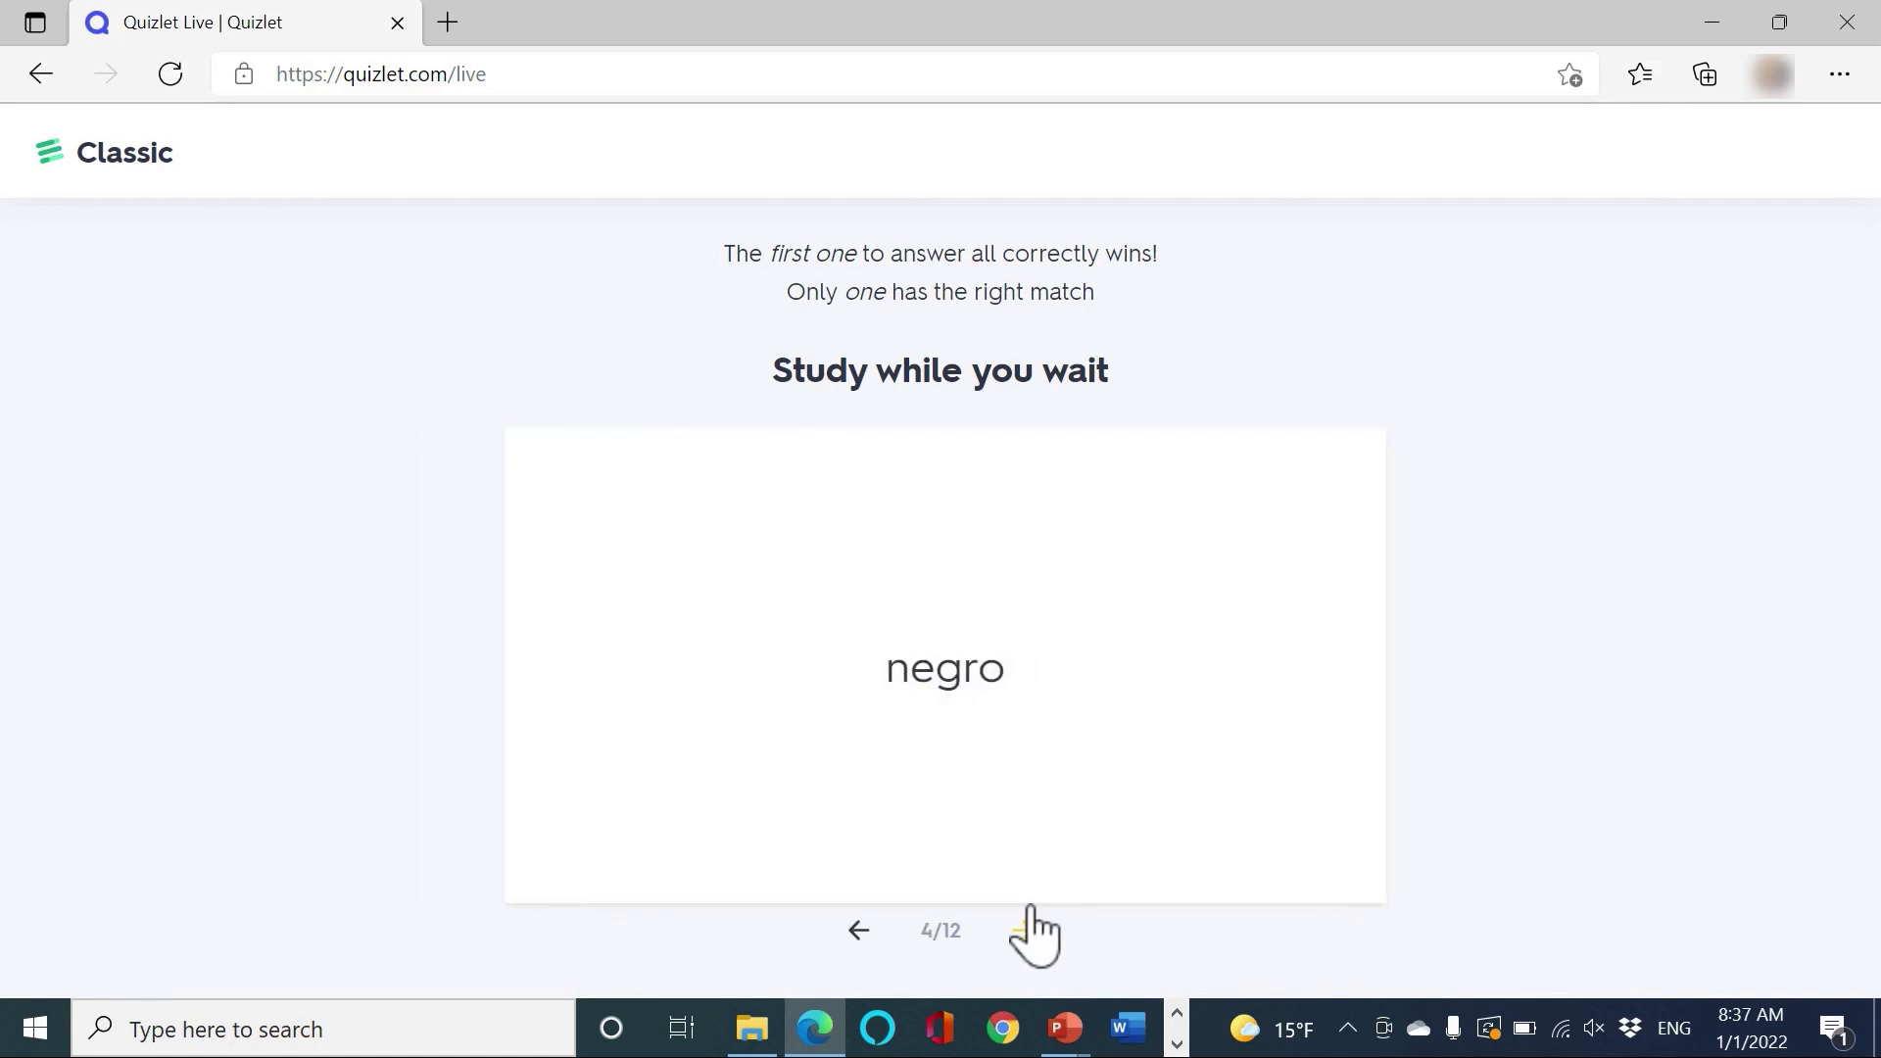
{"action": "left_click", "coordinate": [1006, 769]}
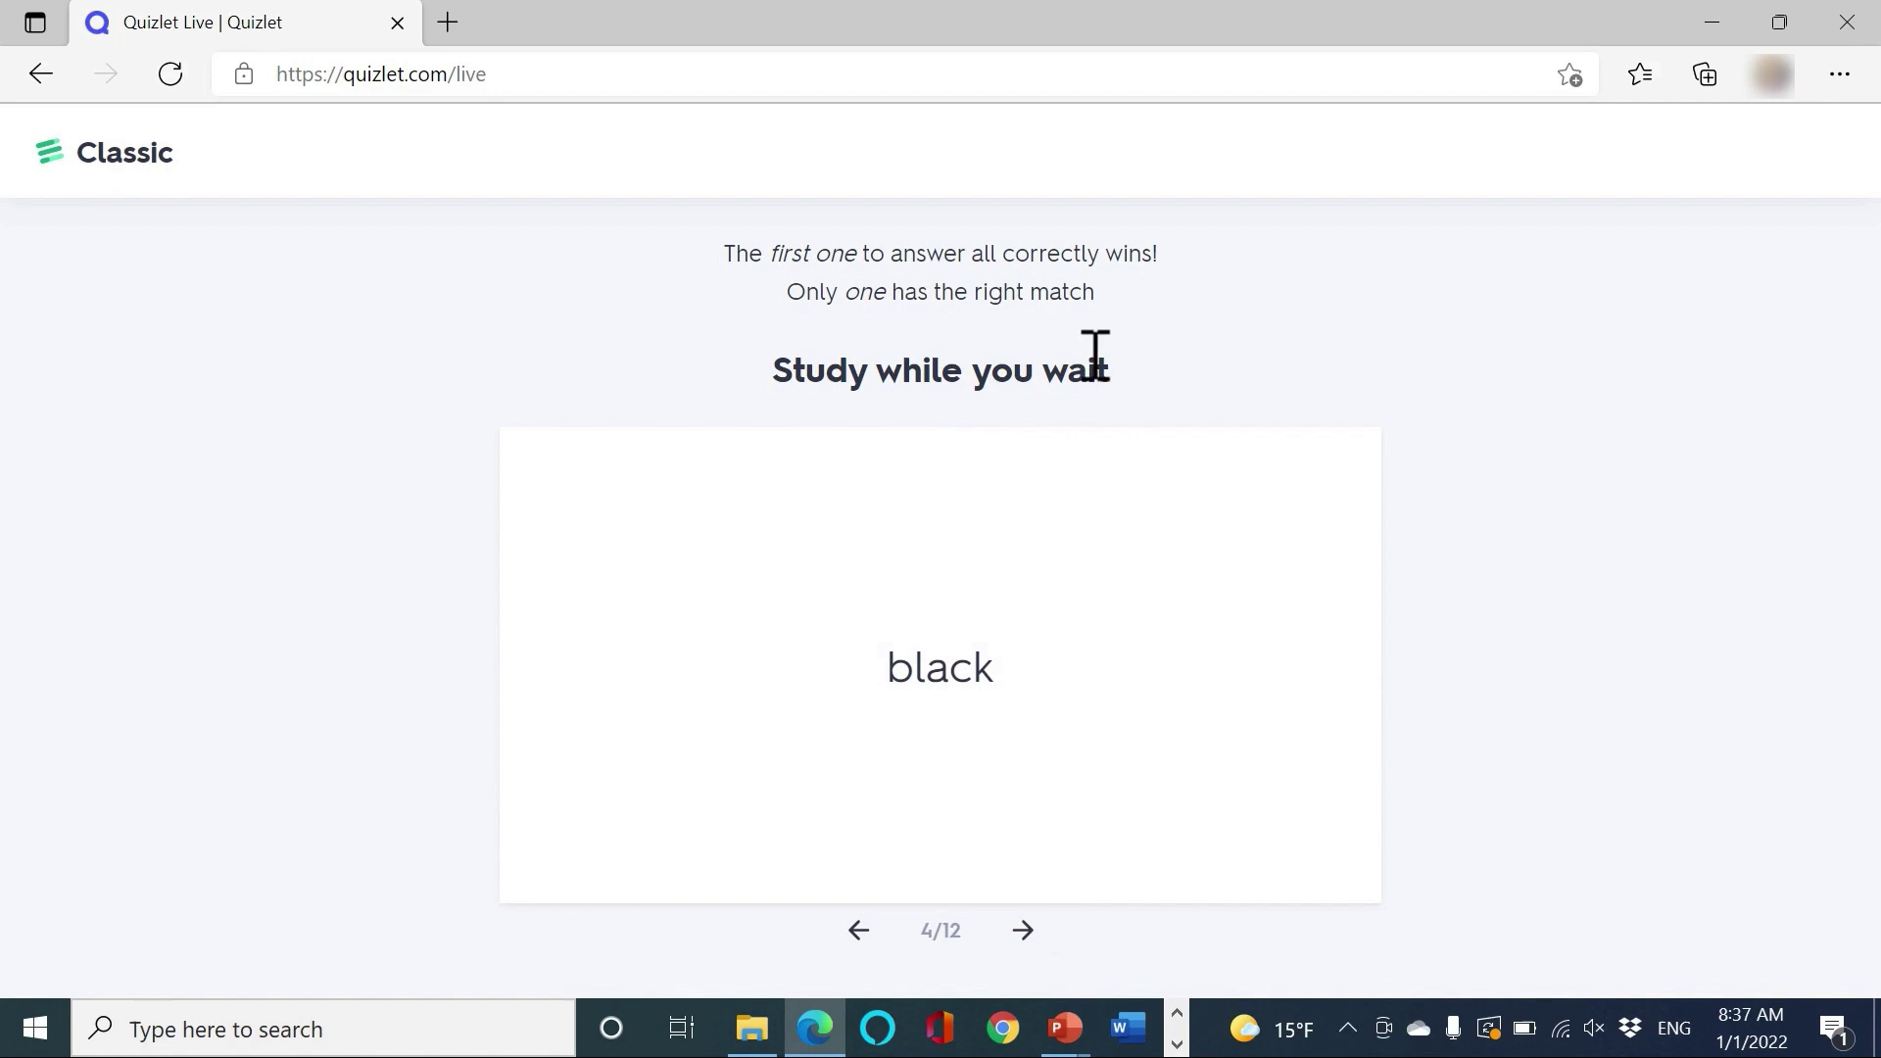
{"action": "left_click", "coordinate": [1177, 1045]}
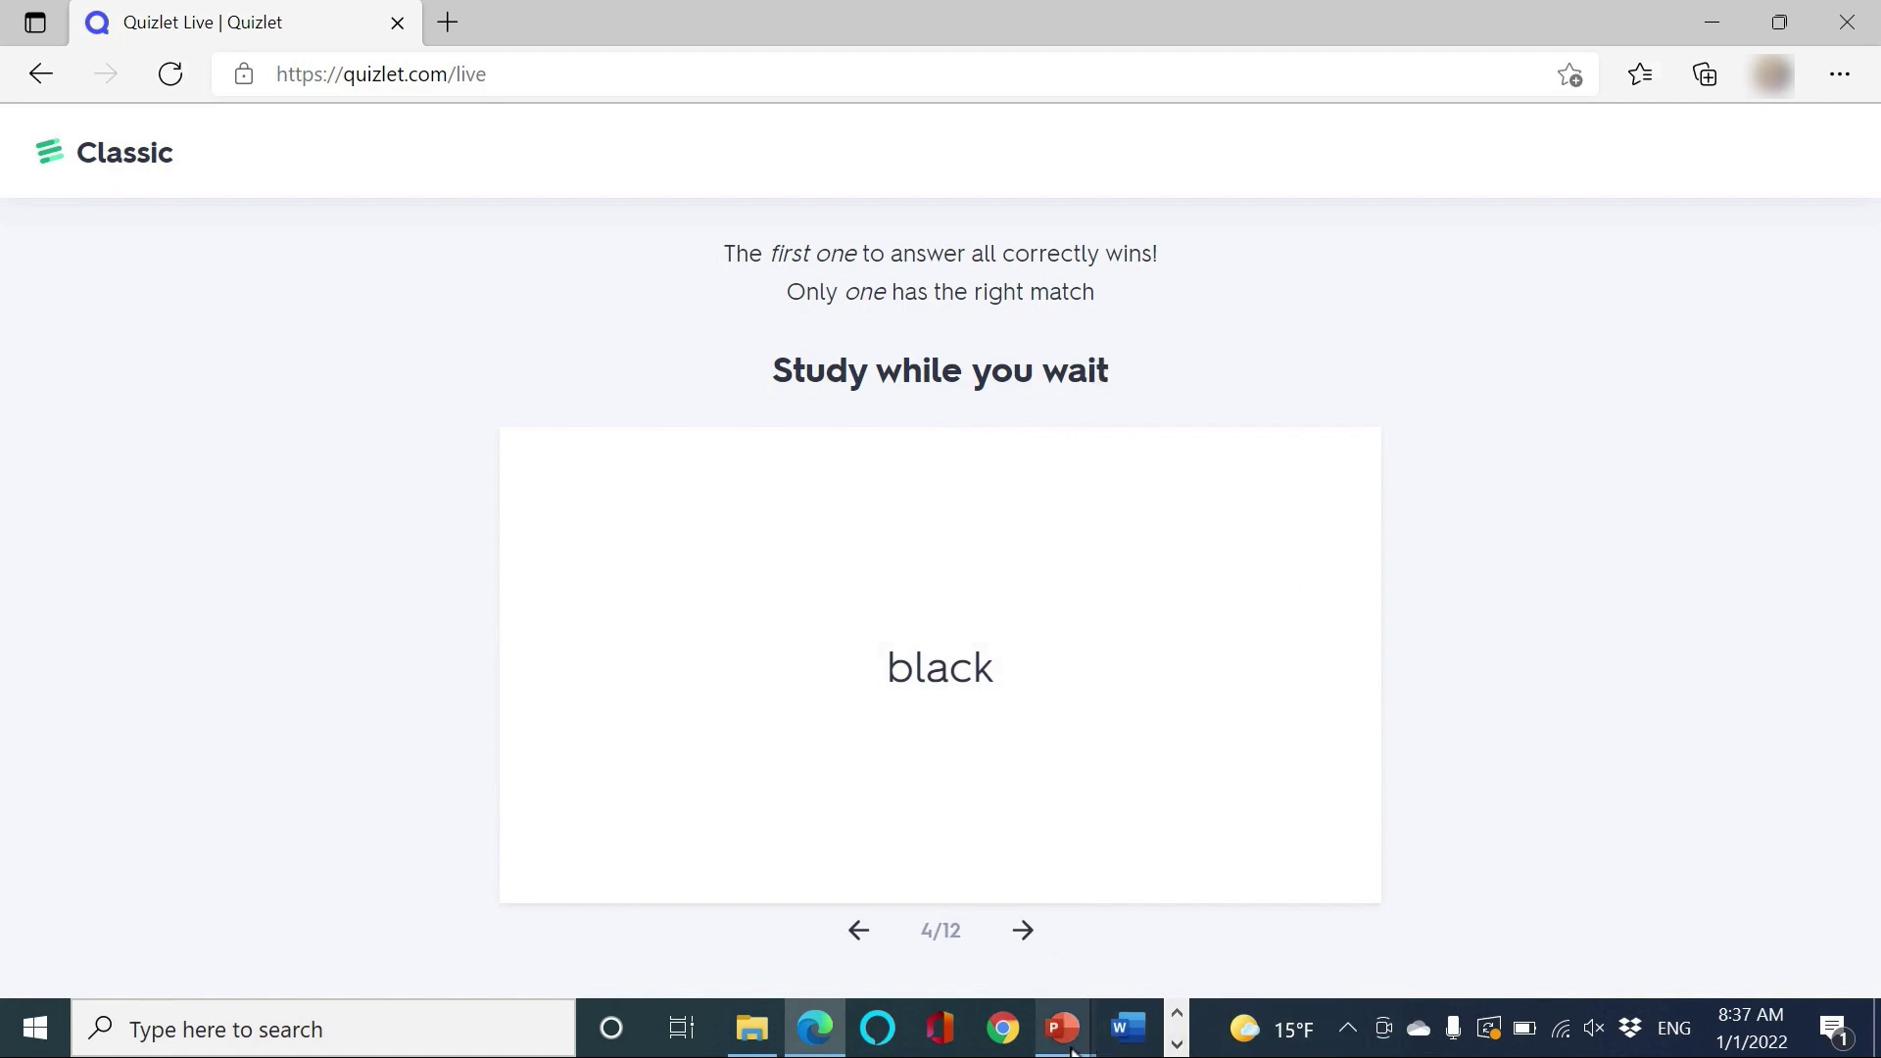
- In the teacher lobby, create the game with the four joined players and start it
{"action": "left_click", "coordinate": [1068, 1029]}
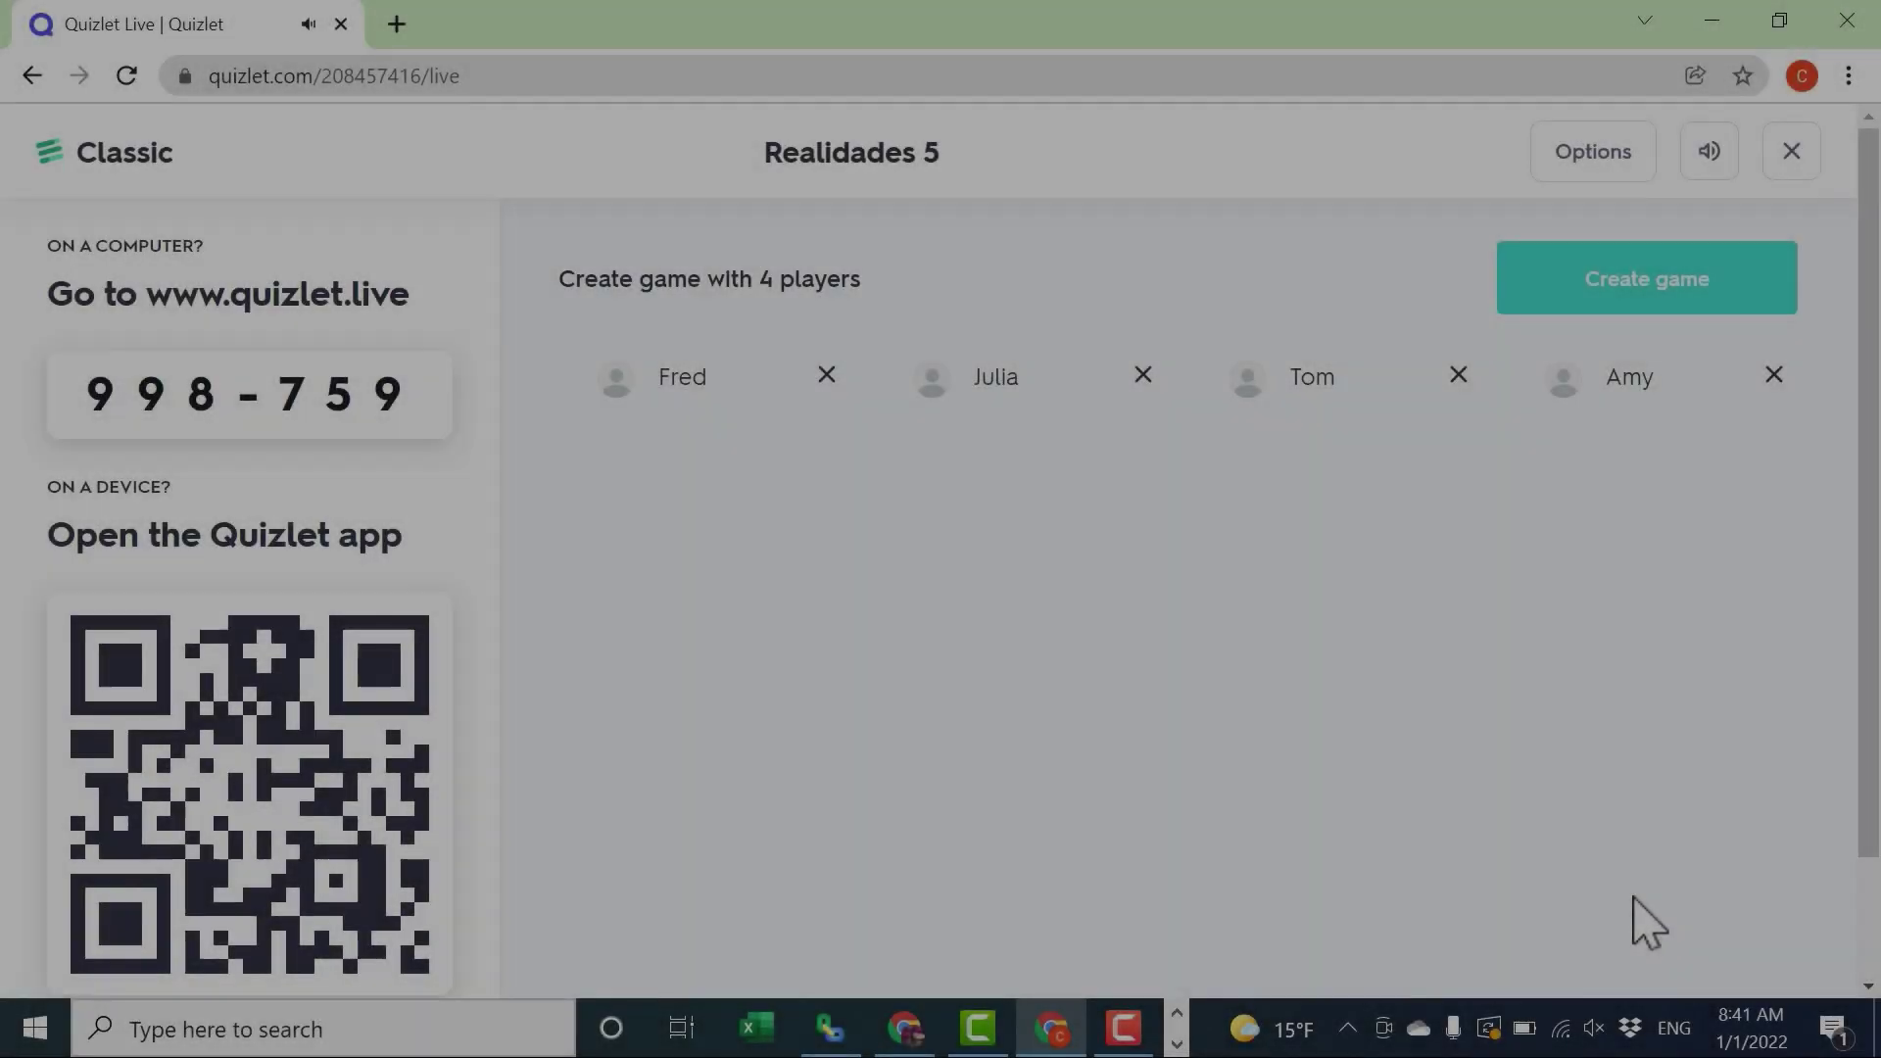
{"action": "left_click", "coordinate": [1599, 294]}
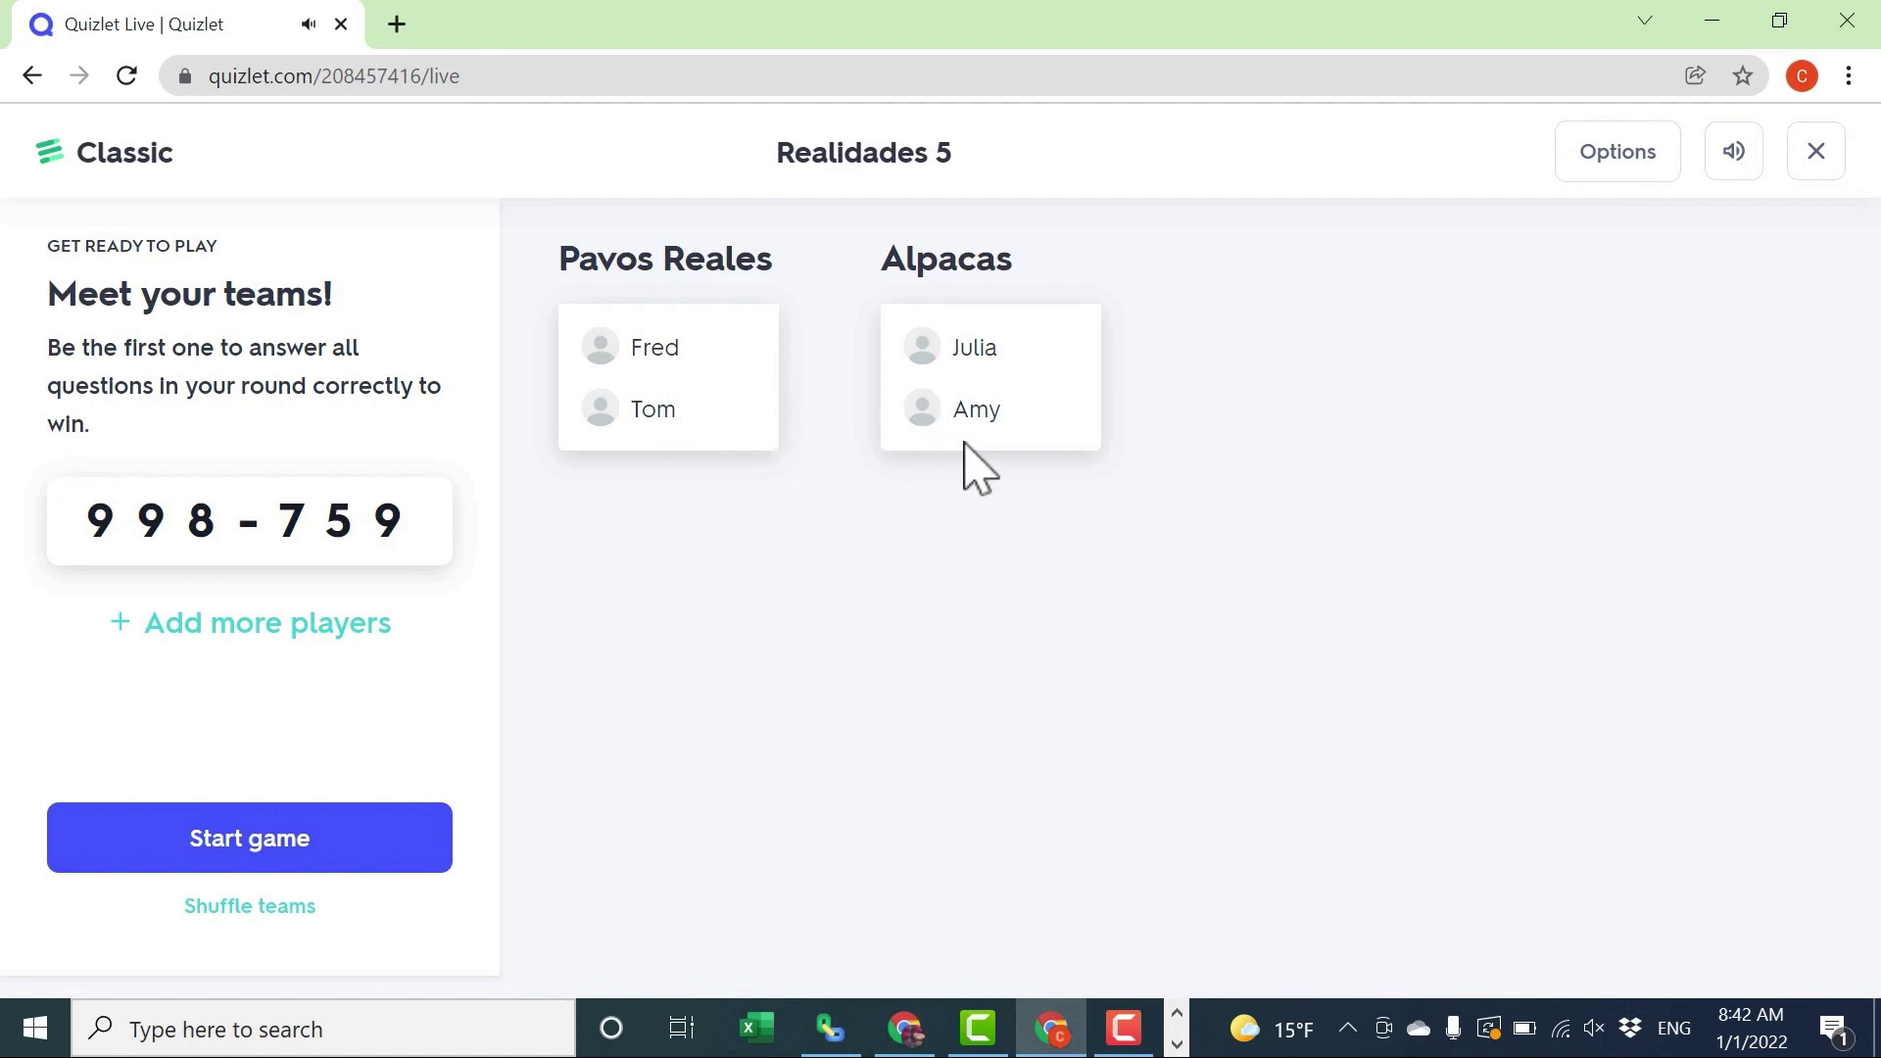
{"action": "left_click", "coordinate": [375, 862]}
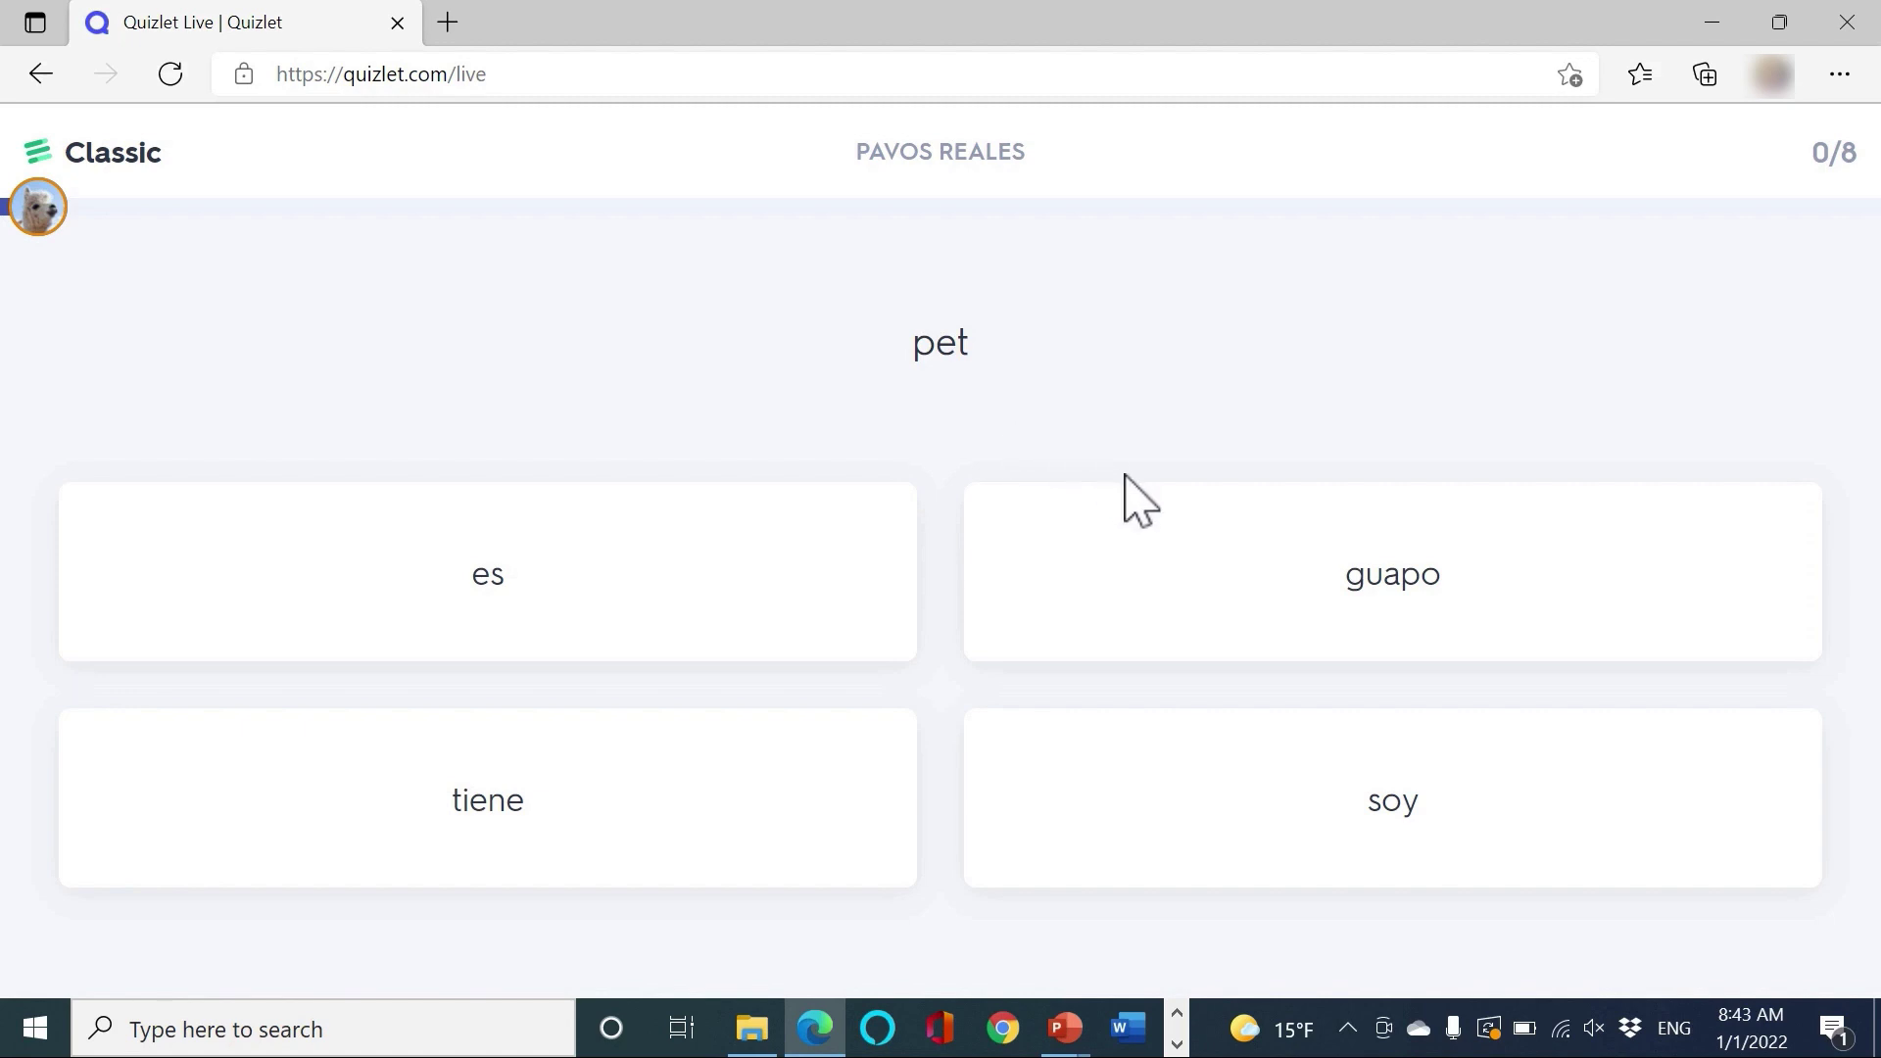
- As the student, answer pet with guapo (wrong), then la mascota for the first point
{"action": "left_click", "coordinate": [1154, 558]}
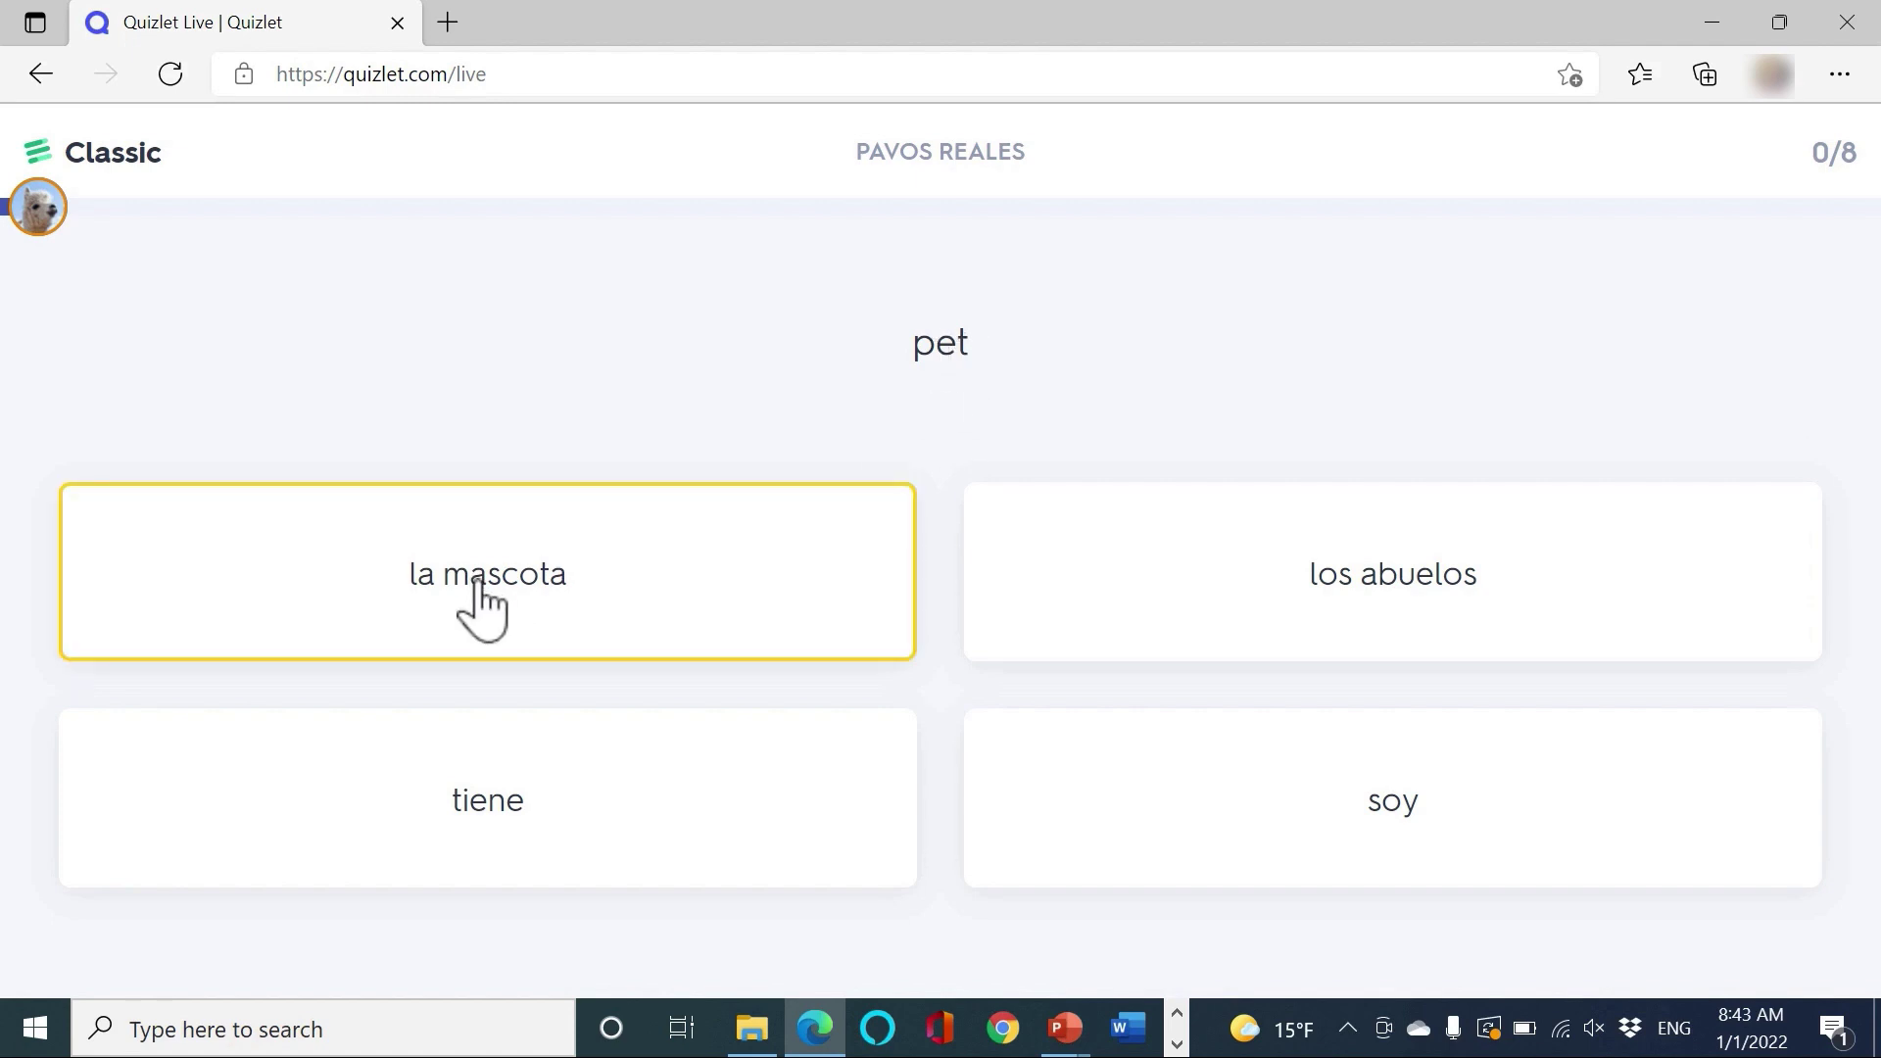
{"action": "left_click", "coordinate": [673, 578]}
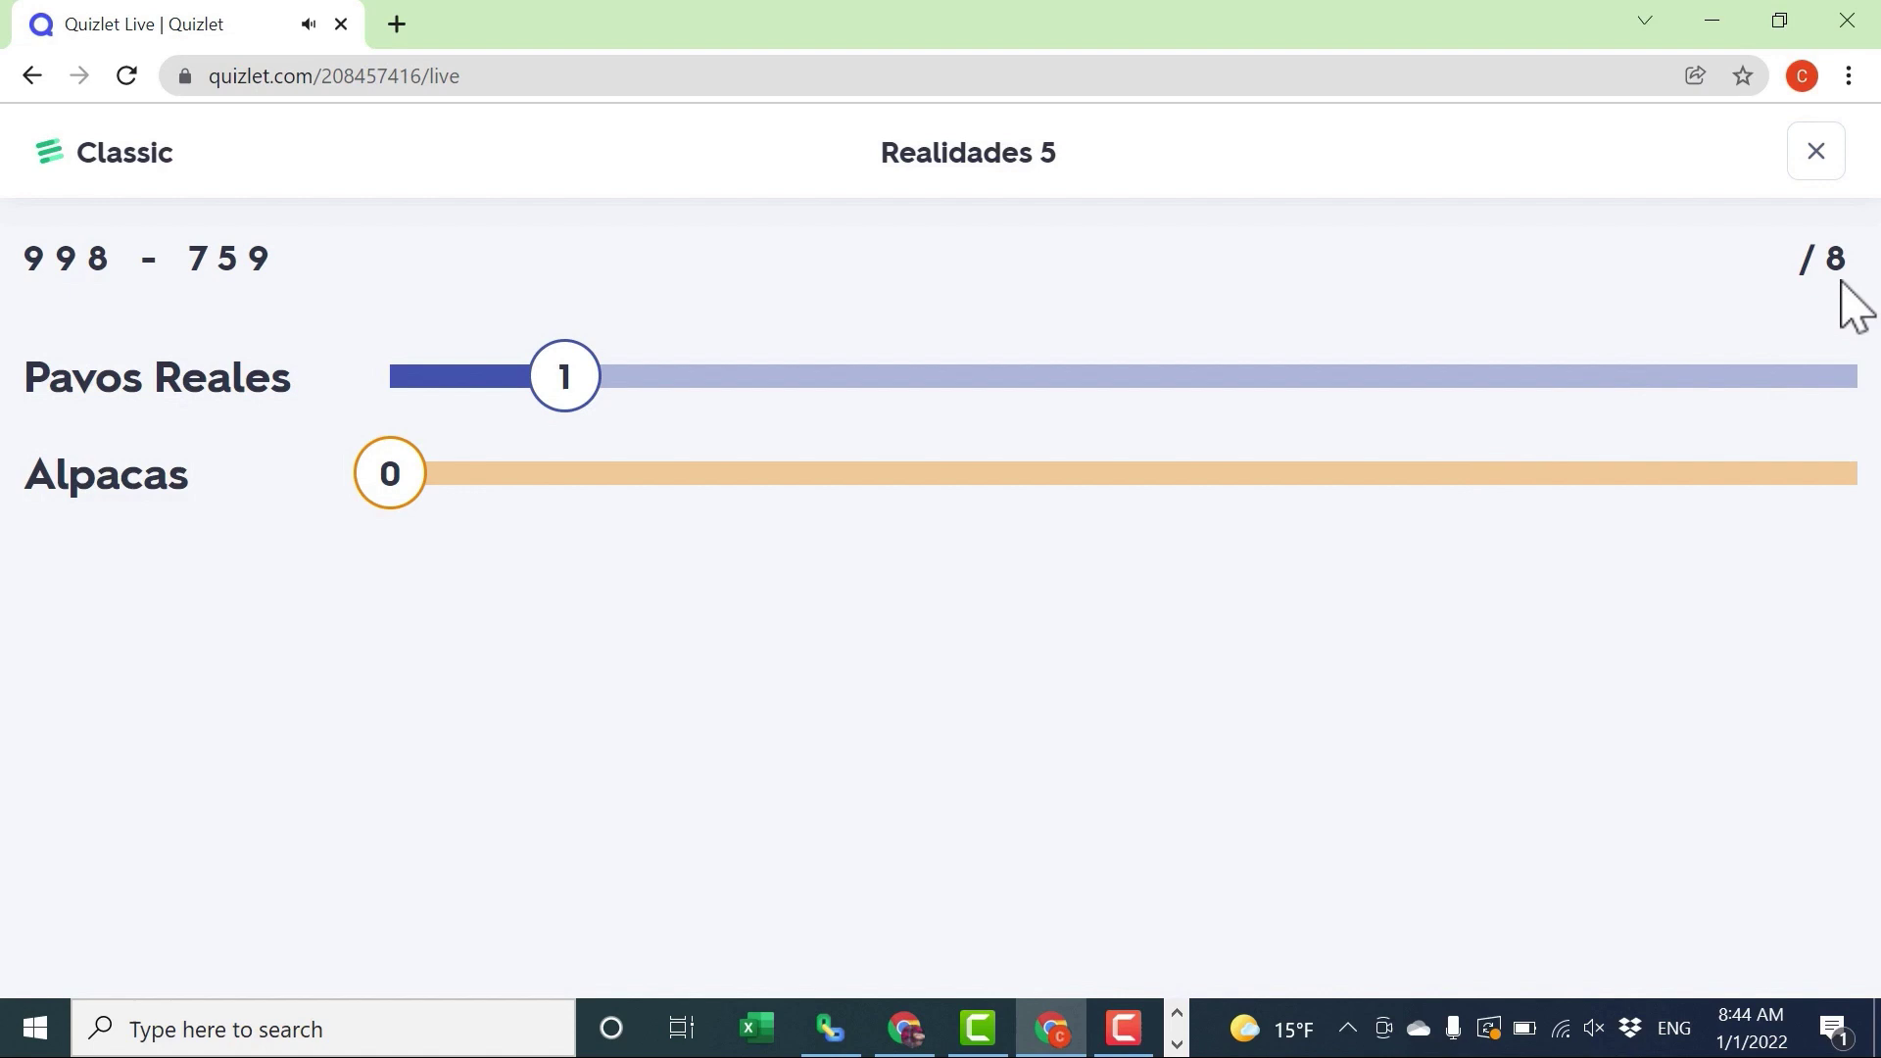
- Abandon the Classic Live game and reopen Realidades 5's in-class Live activity picker
{"action": "key", "text": "Escape"}
{"action": "left_click", "coordinate": [1441, 533]}
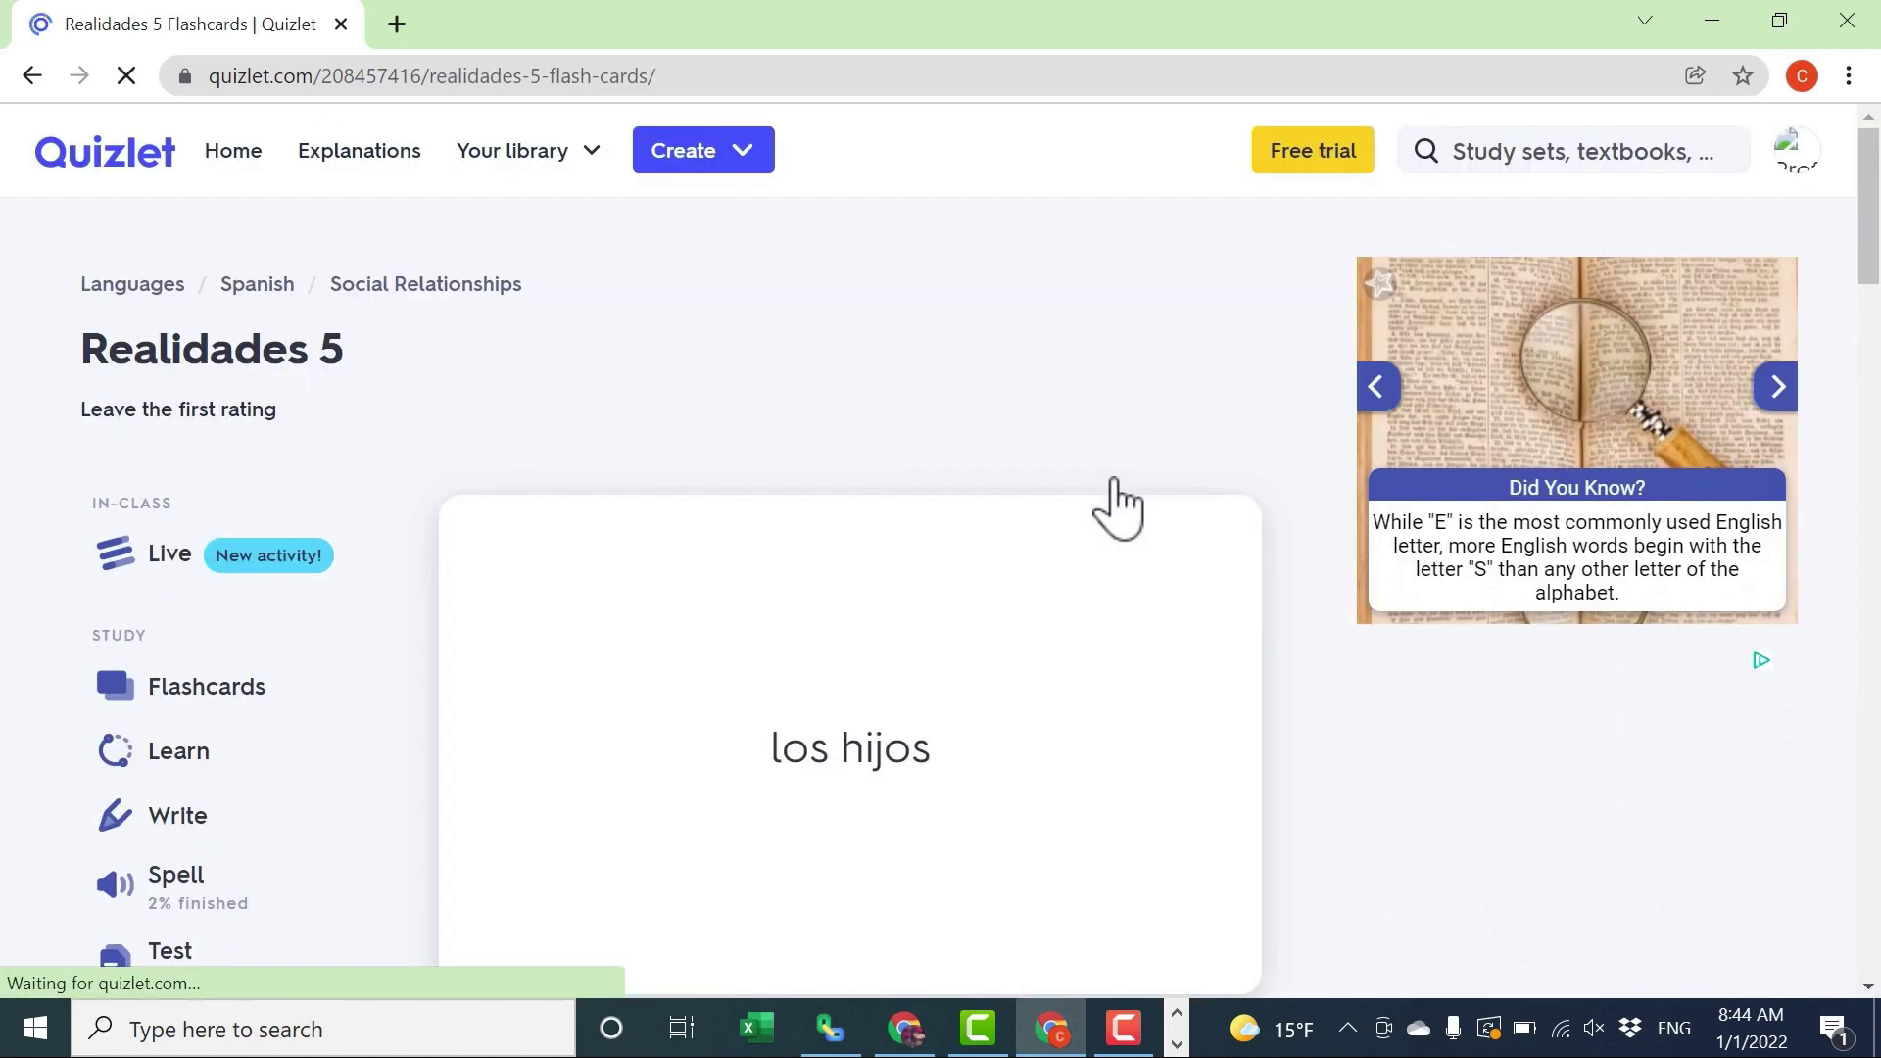
{"action": "left_click", "coordinate": [140, 578]}
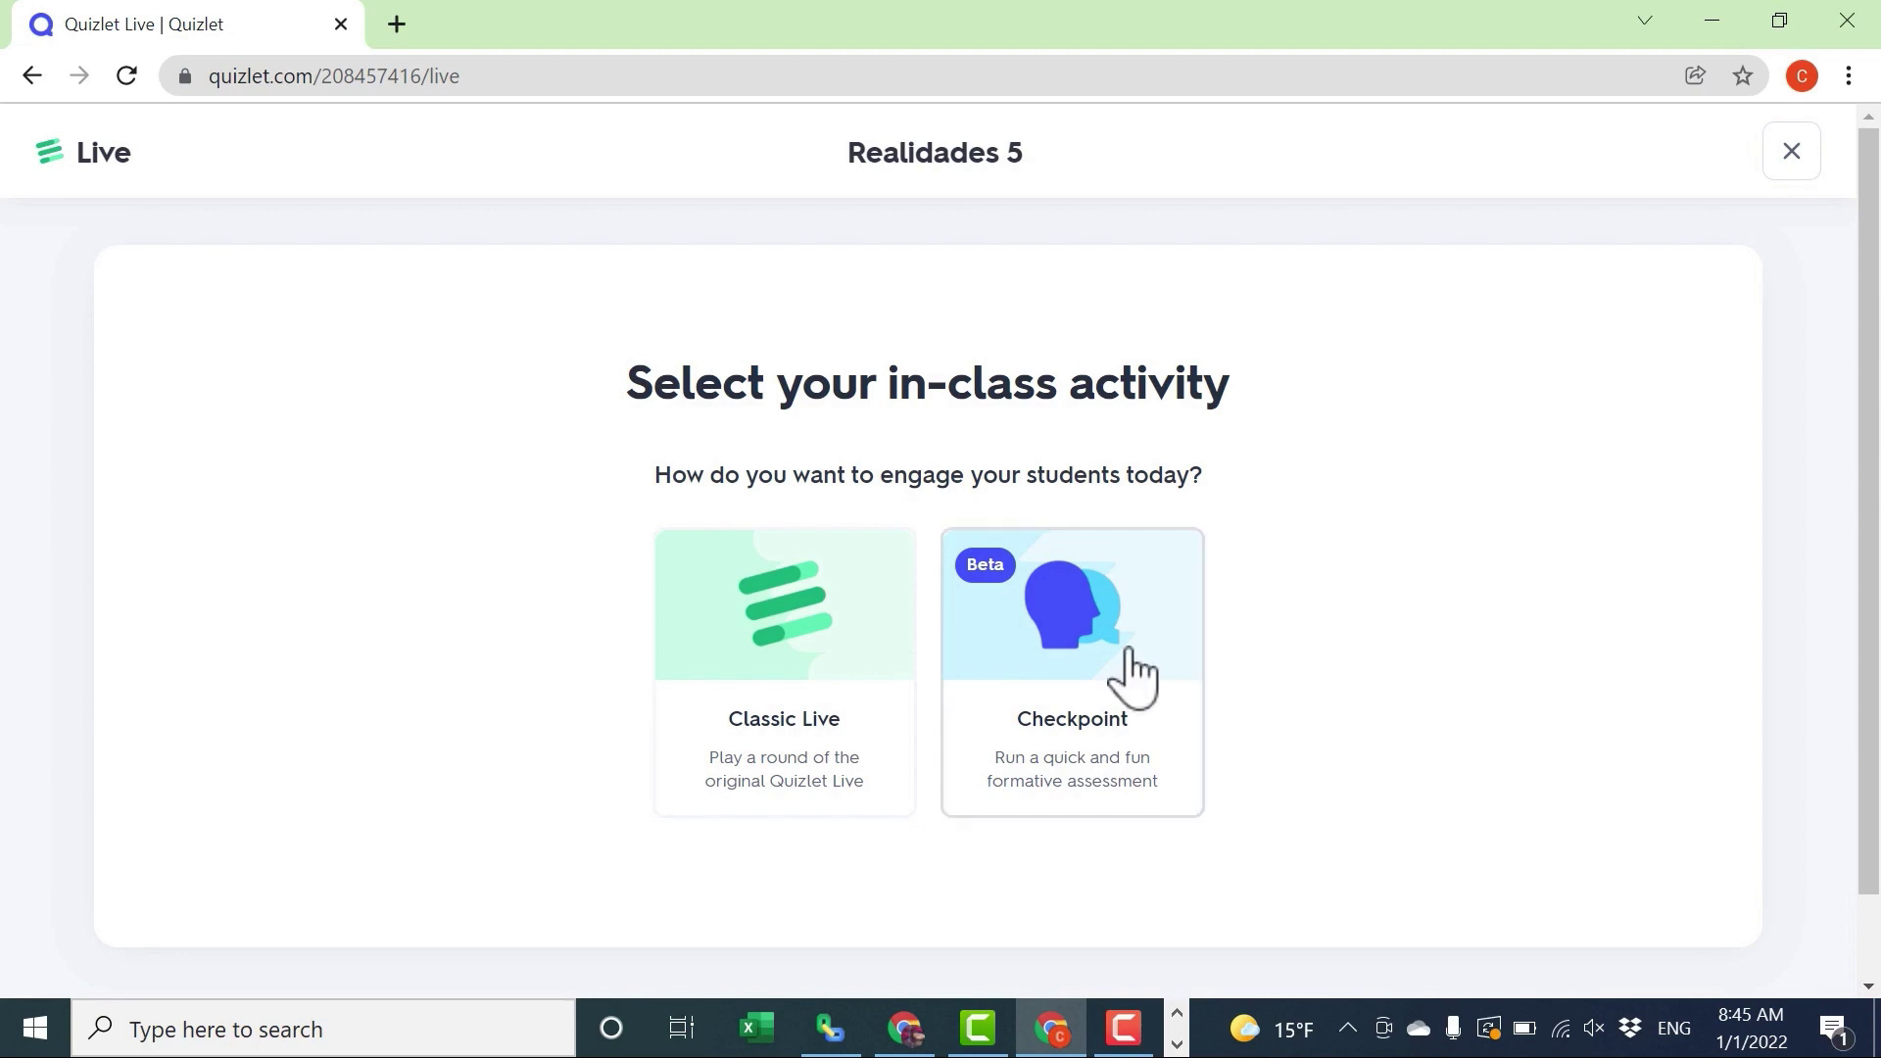
- Pick Checkpoint for Realidades 5, dismiss the term-selection tip, and browse the term list
{"action": "left_click", "coordinate": [1193, 740]}
{"action": "left_click", "coordinate": [1626, 477]}
{"action": "scroll", "coordinate": [609, 622], "scroll_direction": "down", "scroll_amount": 5}
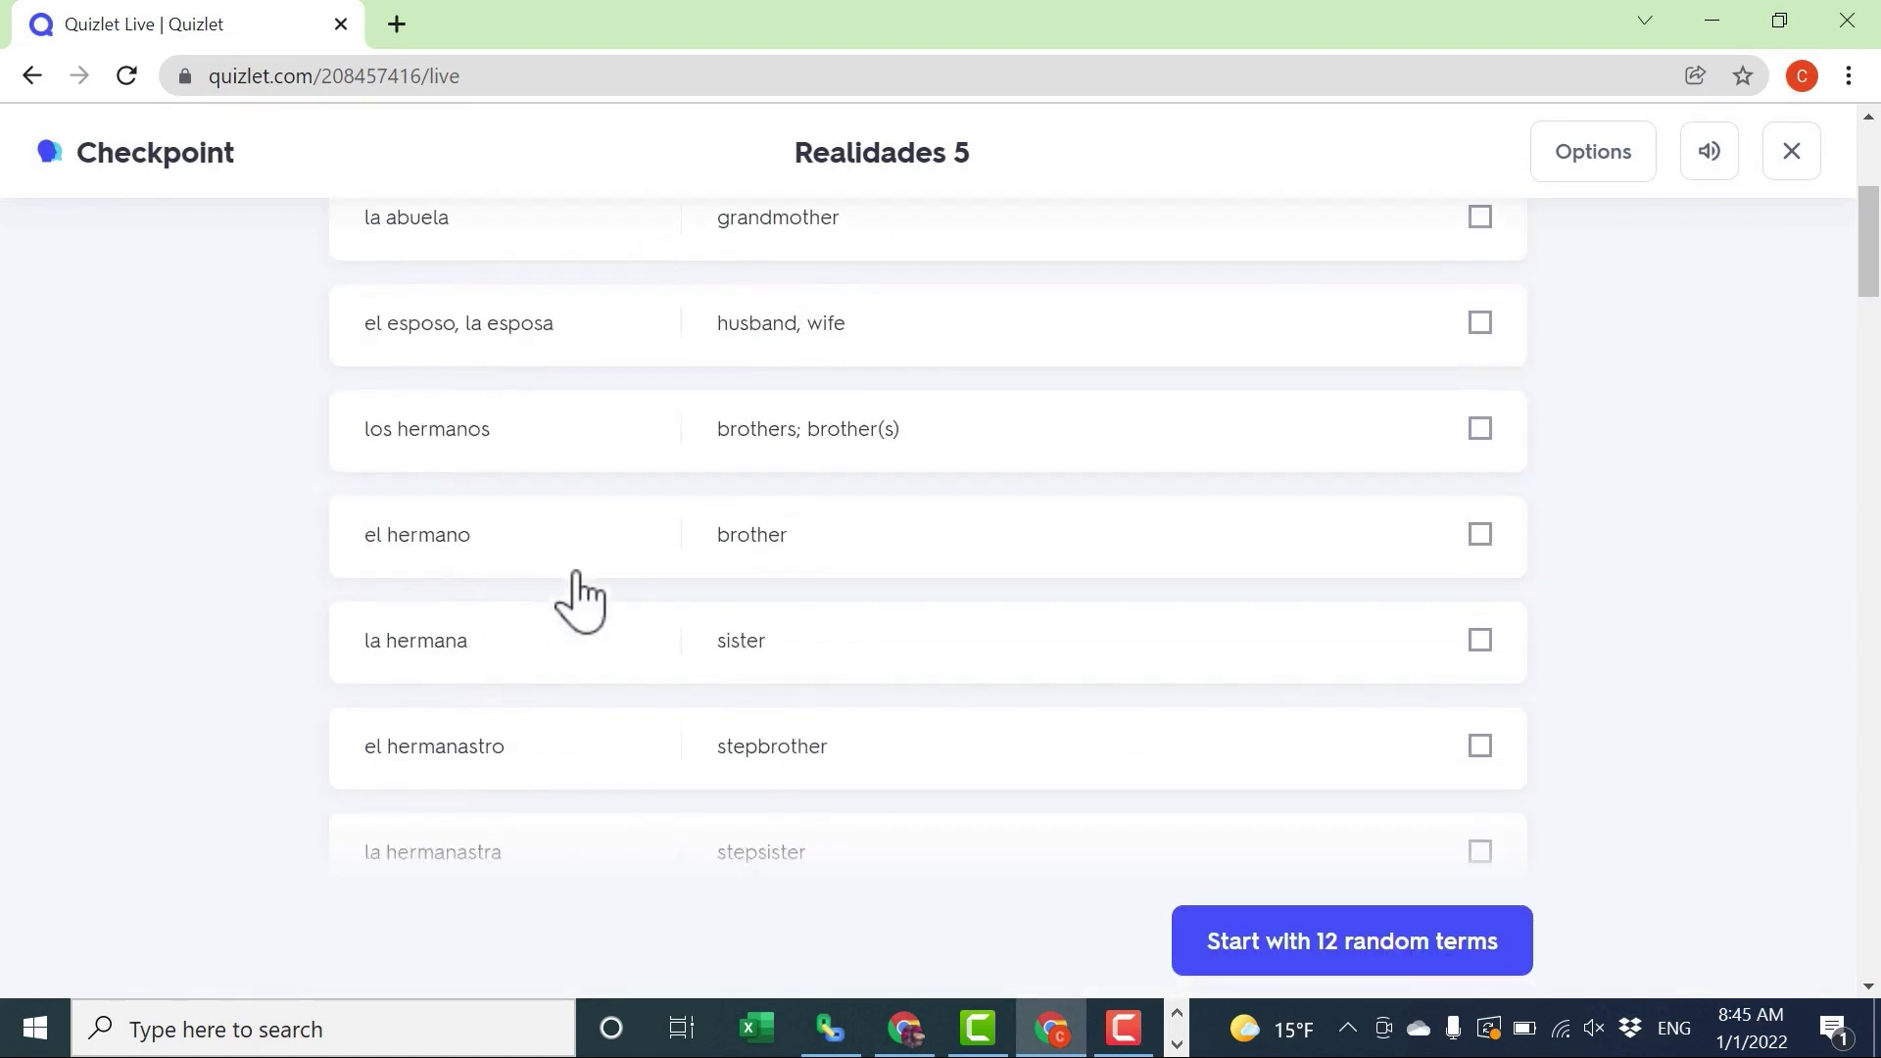
{"action": "scroll", "coordinate": [563, 598], "scroll_direction": "down", "scroll_amount": 4}
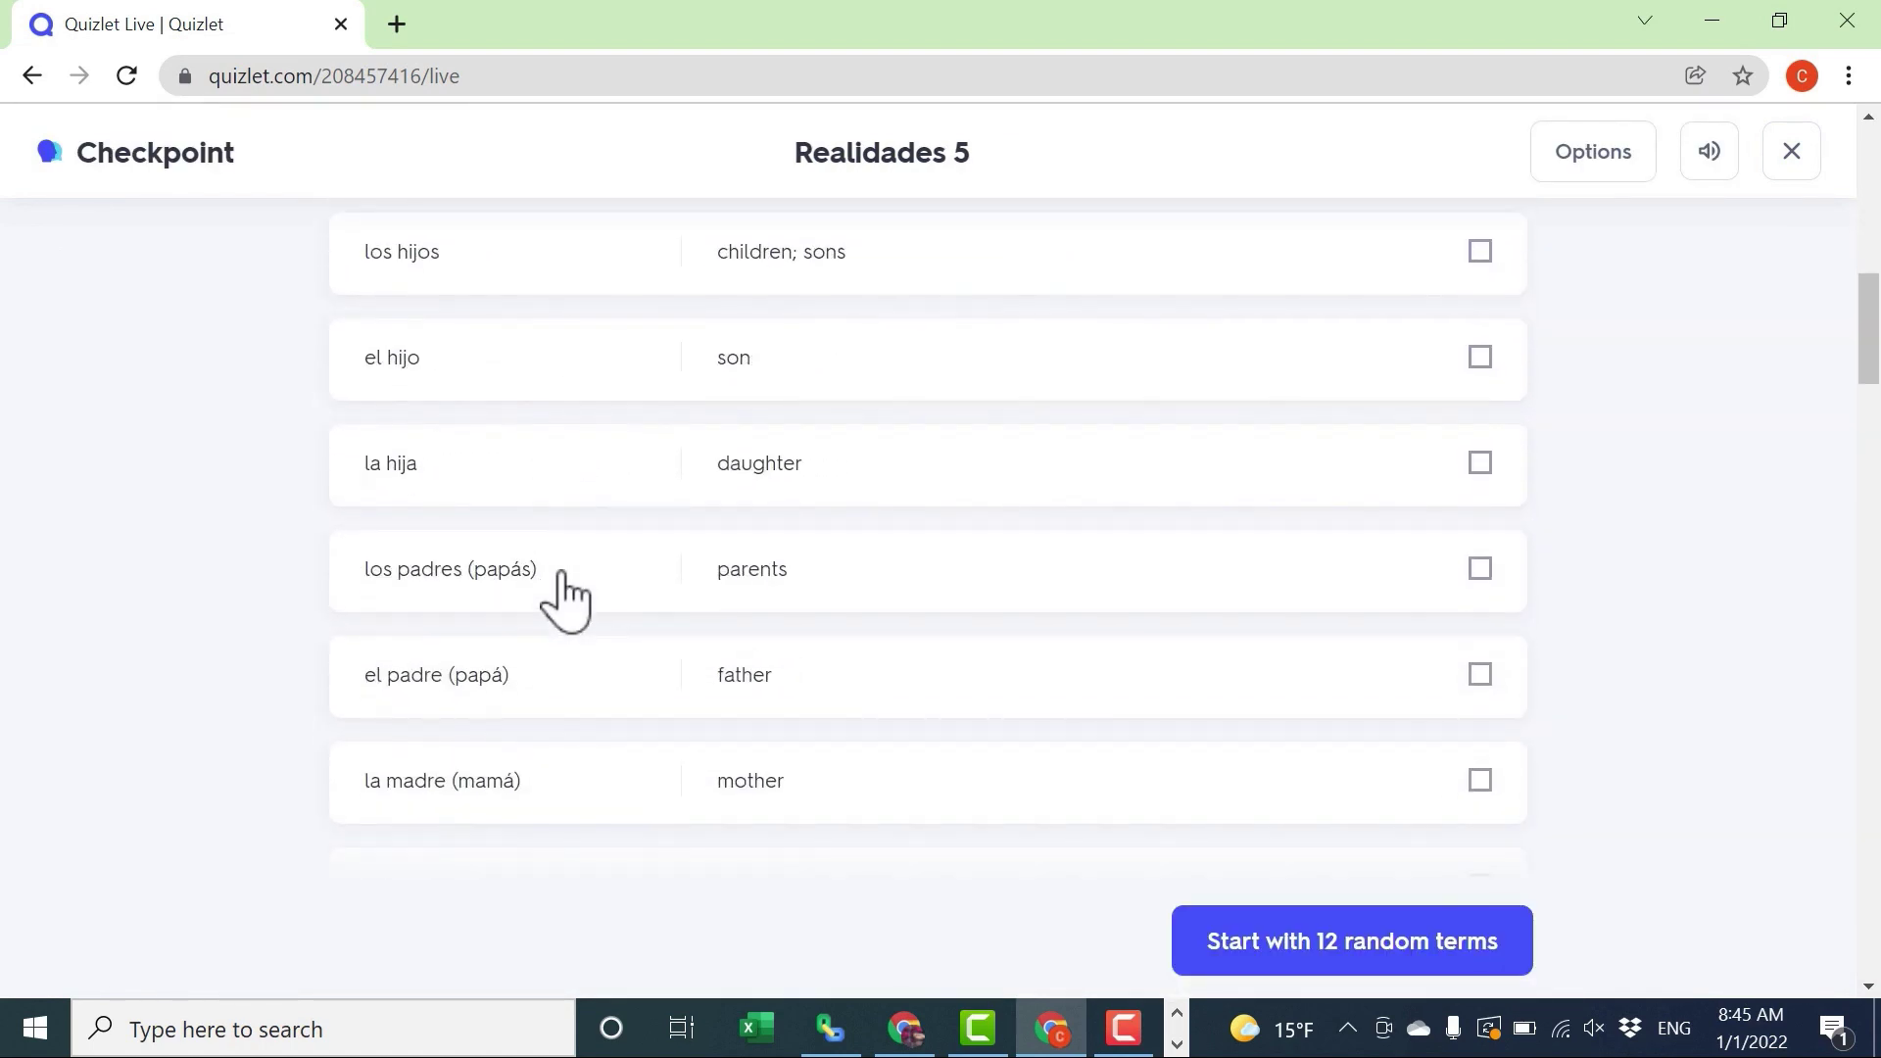
{"action": "scroll", "coordinate": [573, 637], "scroll_direction": "up", "scroll_amount": 10}
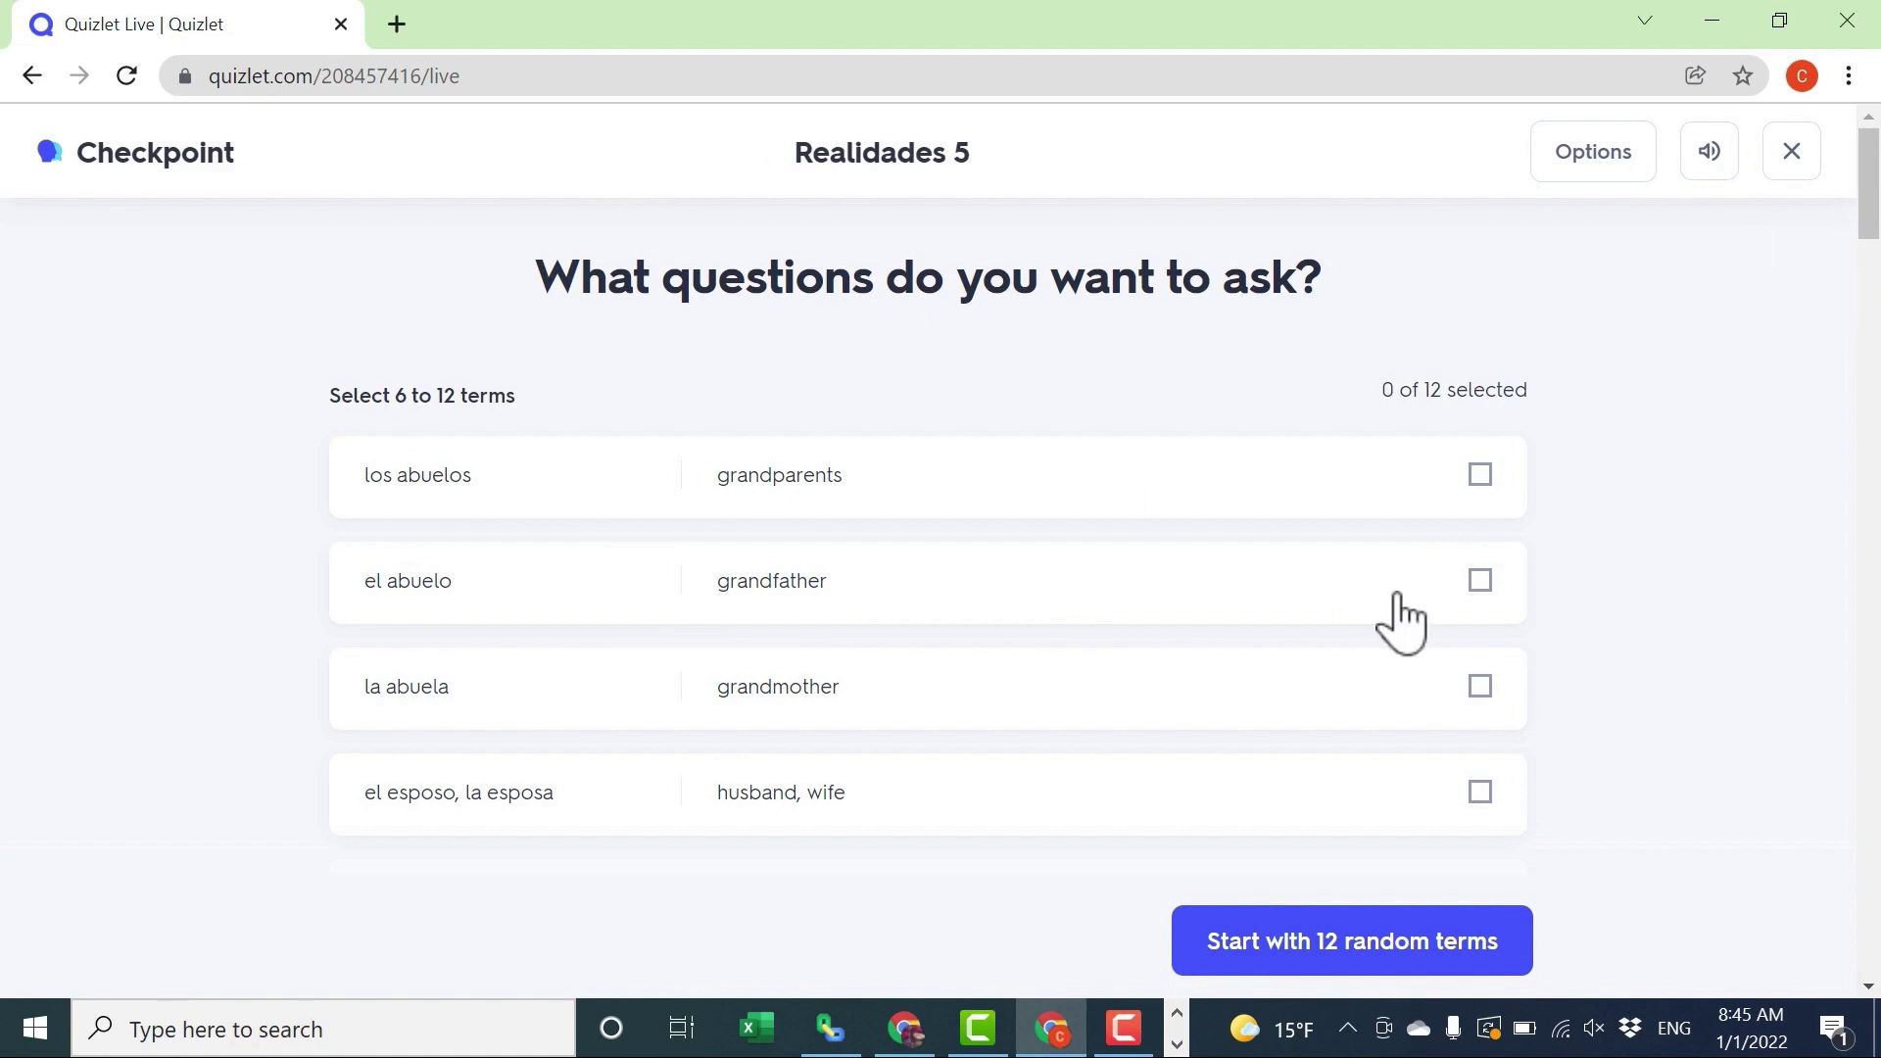
{"action": "scroll", "coordinate": [1445, 647], "scroll_direction": "down", "scroll_amount": 2}
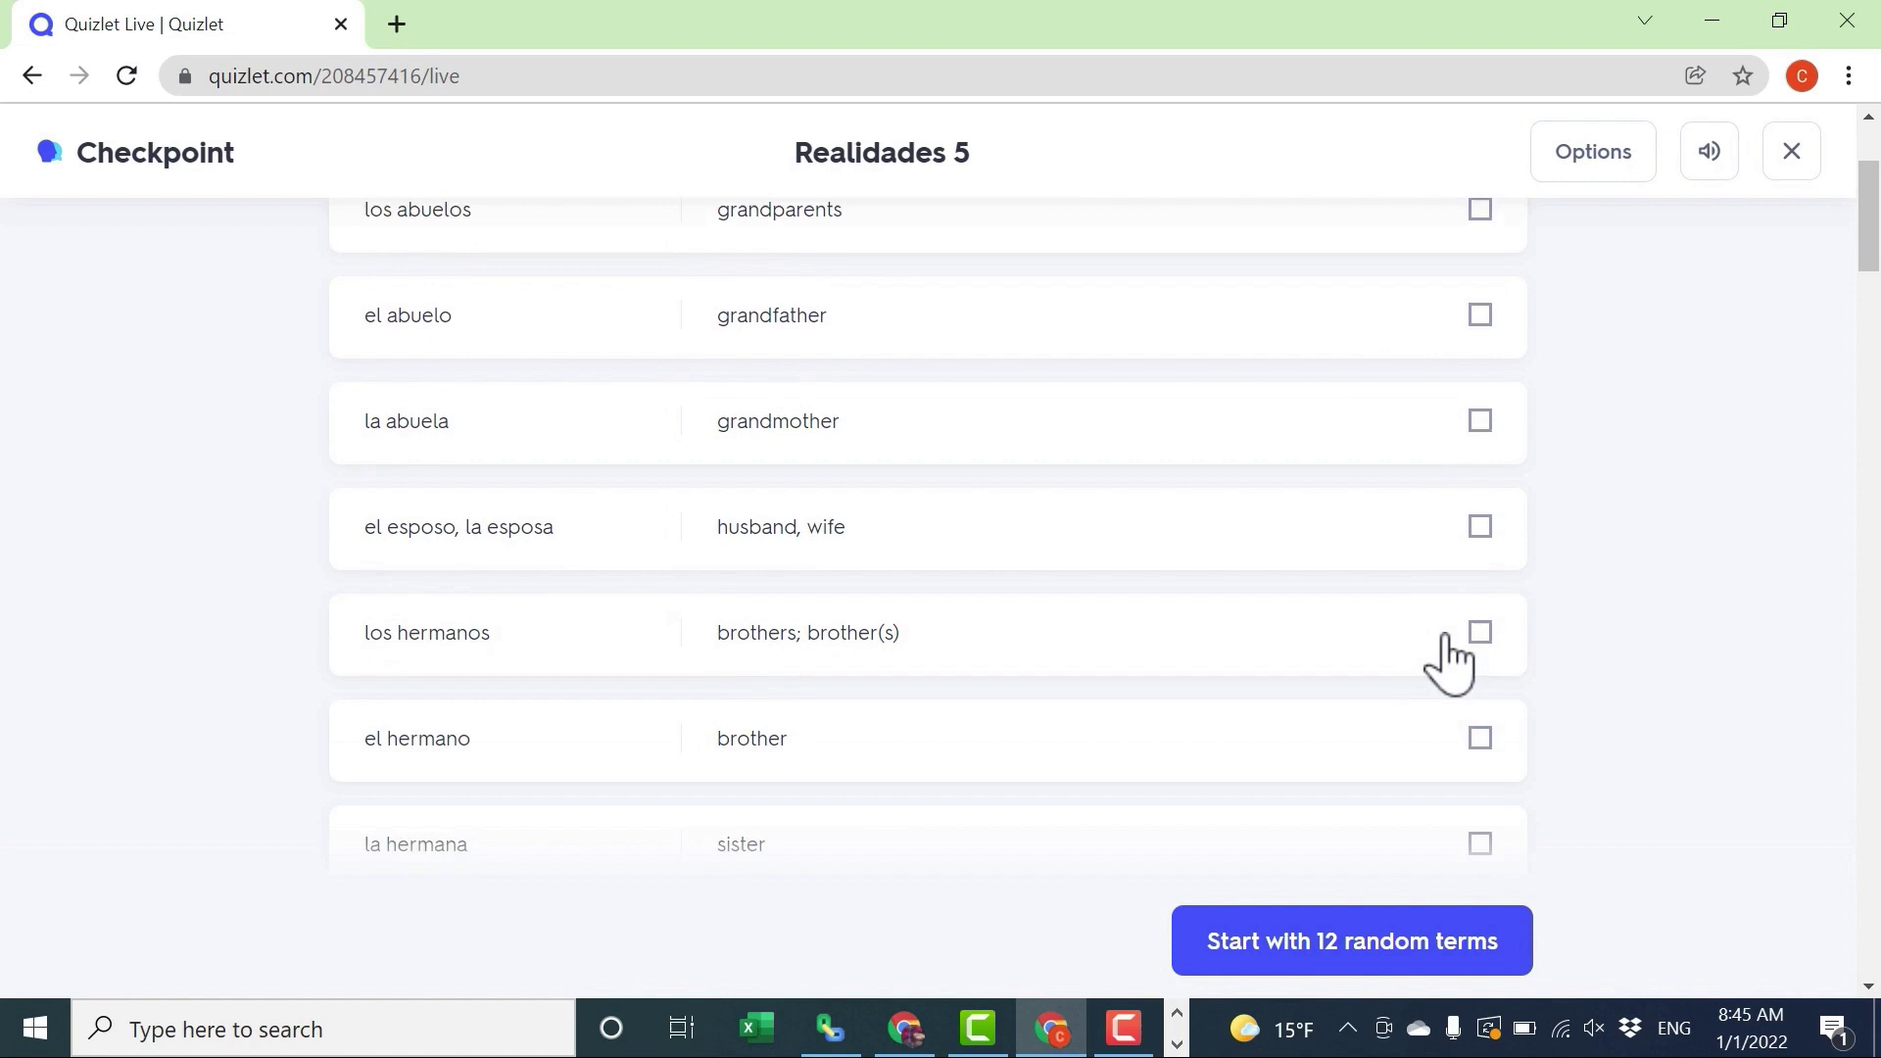
{"action": "scroll", "coordinate": [932, 474], "scroll_direction": "up", "scroll_amount": 2}
{"action": "scroll", "coordinate": [934, 472], "scroll_direction": "down", "scroll_amount": 4}
{"action": "scroll", "coordinate": [936, 485], "scroll_direction": "down", "scroll_amount": 20}
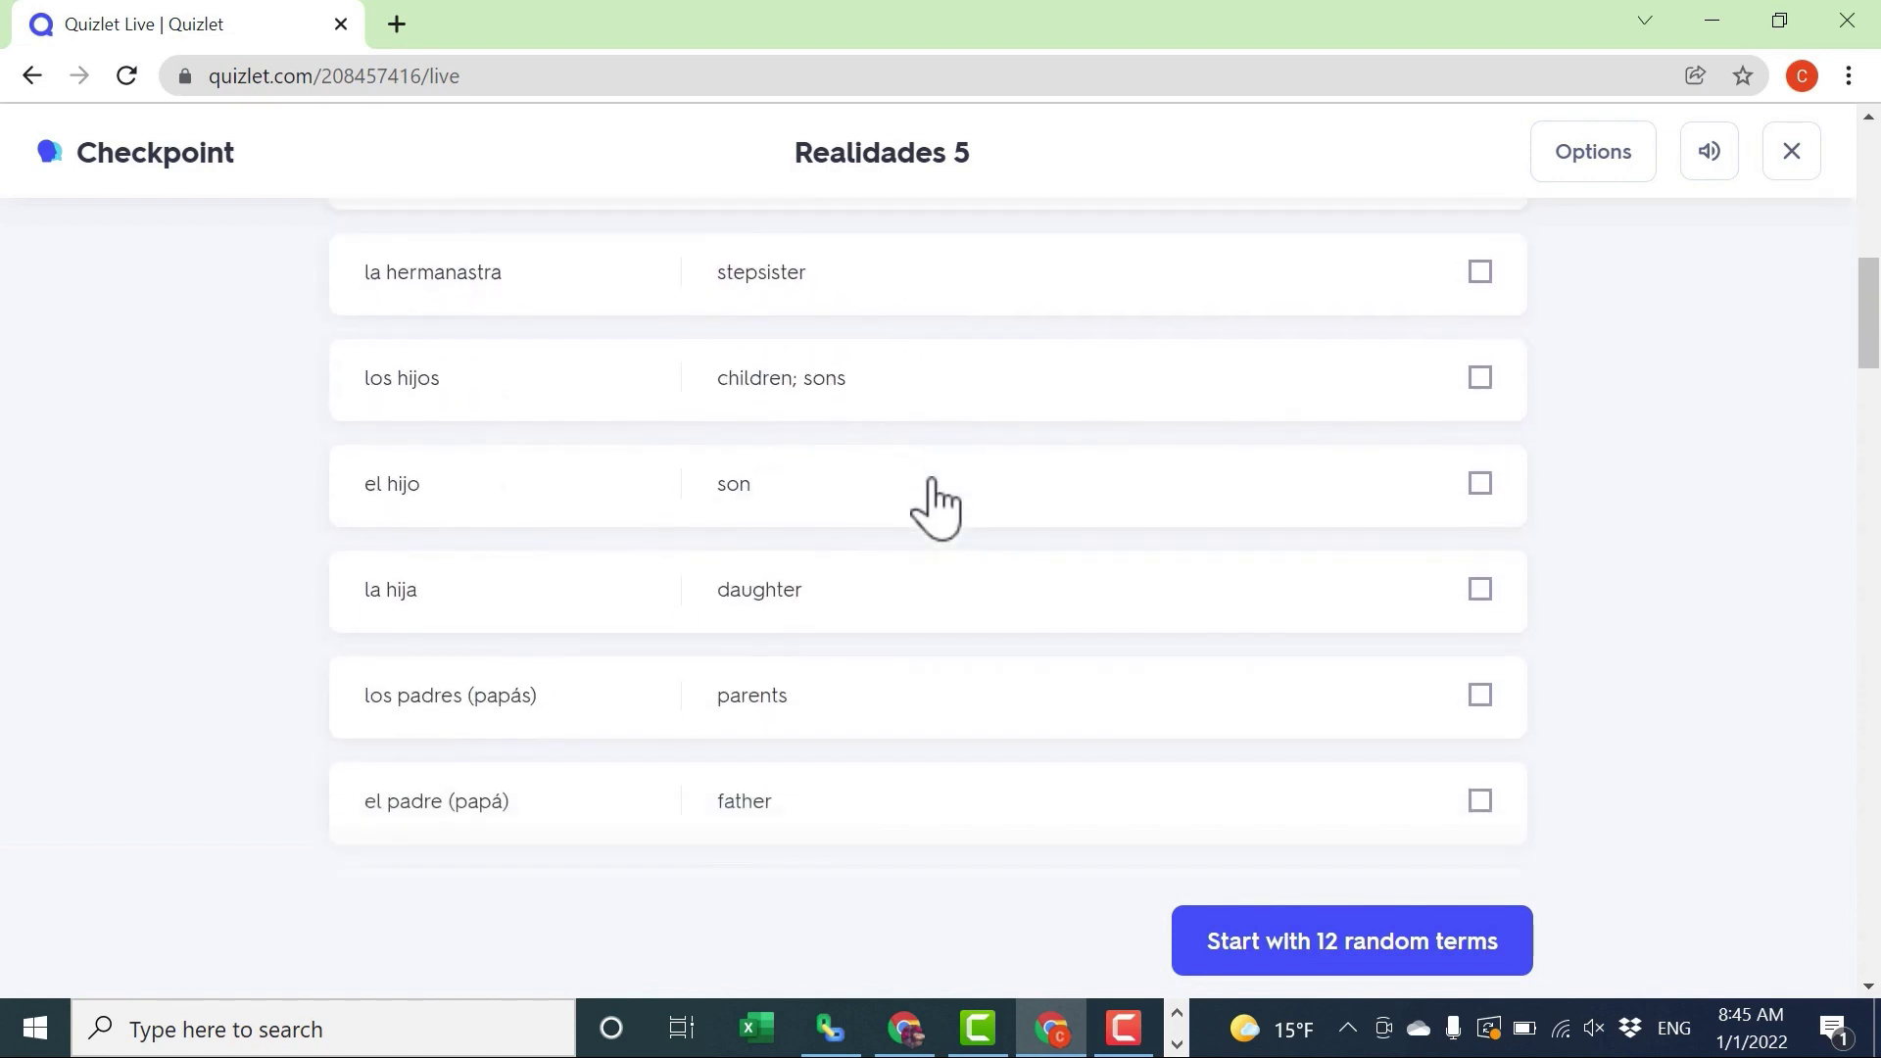
{"action": "scroll", "coordinate": [943, 506], "scroll_direction": "up", "scroll_amount": 20}
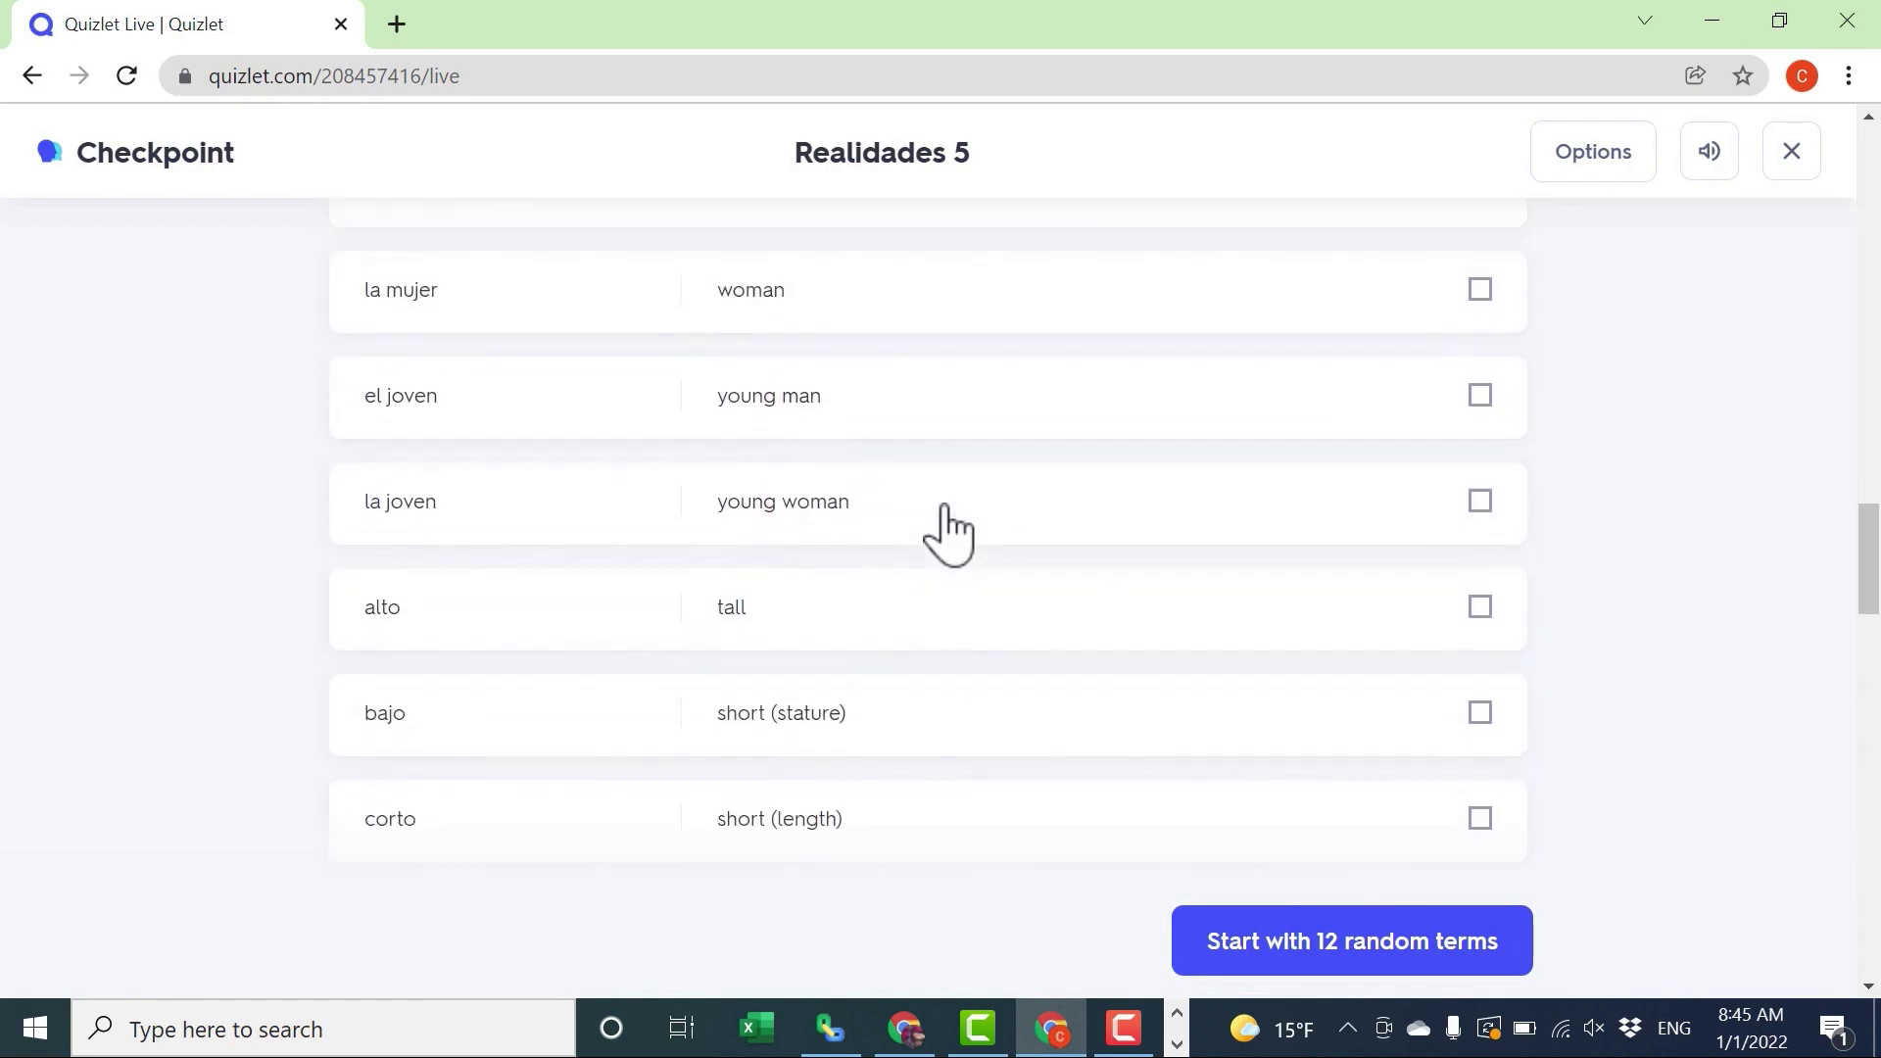
{"action": "scroll", "coordinate": [980, 539], "scroll_direction": "up", "scroll_amount": 5}
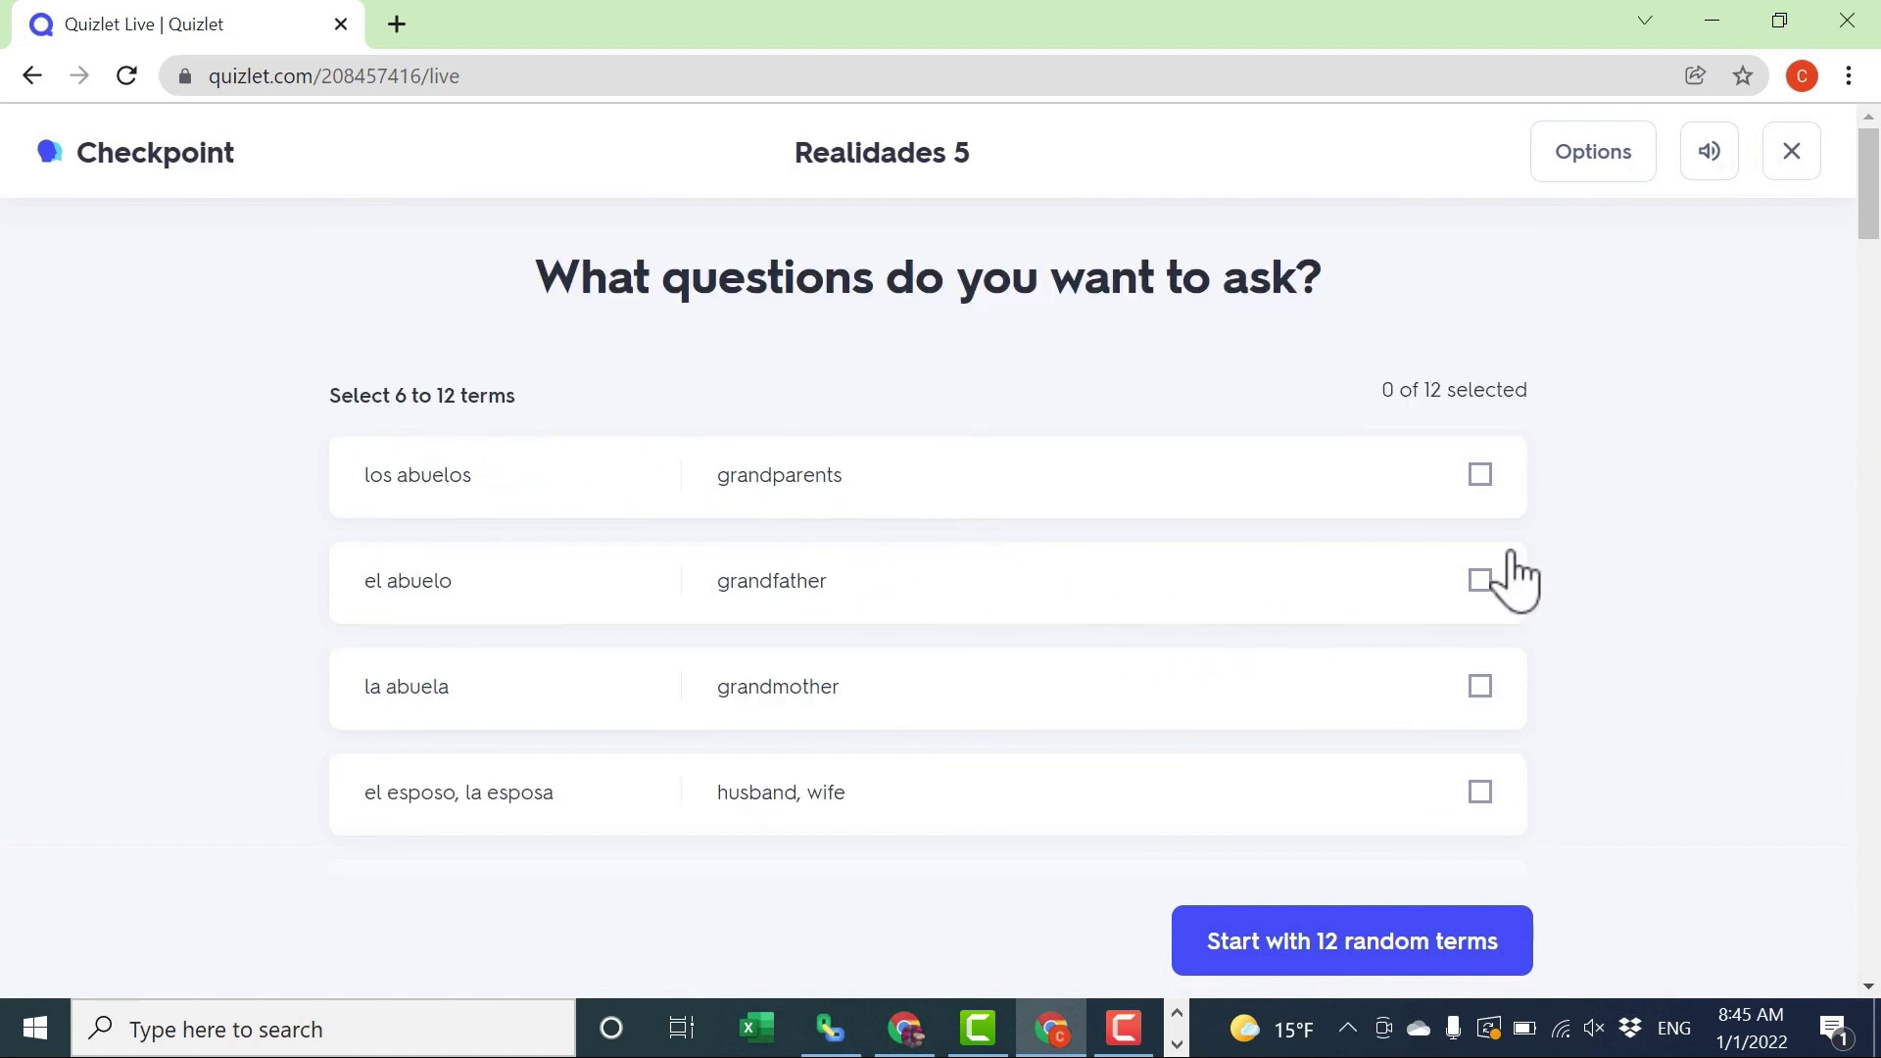
{"action": "scroll", "coordinate": [1485, 622], "scroll_direction": "down", "scroll_amount": 2}
- Add el hermano, la hermana, el esposo/la esposa, la abuela, el hermanastro and los padres as questions
{"action": "scroll", "coordinate": [1482, 608], "scroll_direction": "down", "scroll_amount": 3}
{"action": "left_click", "coordinate": [1481, 588]}
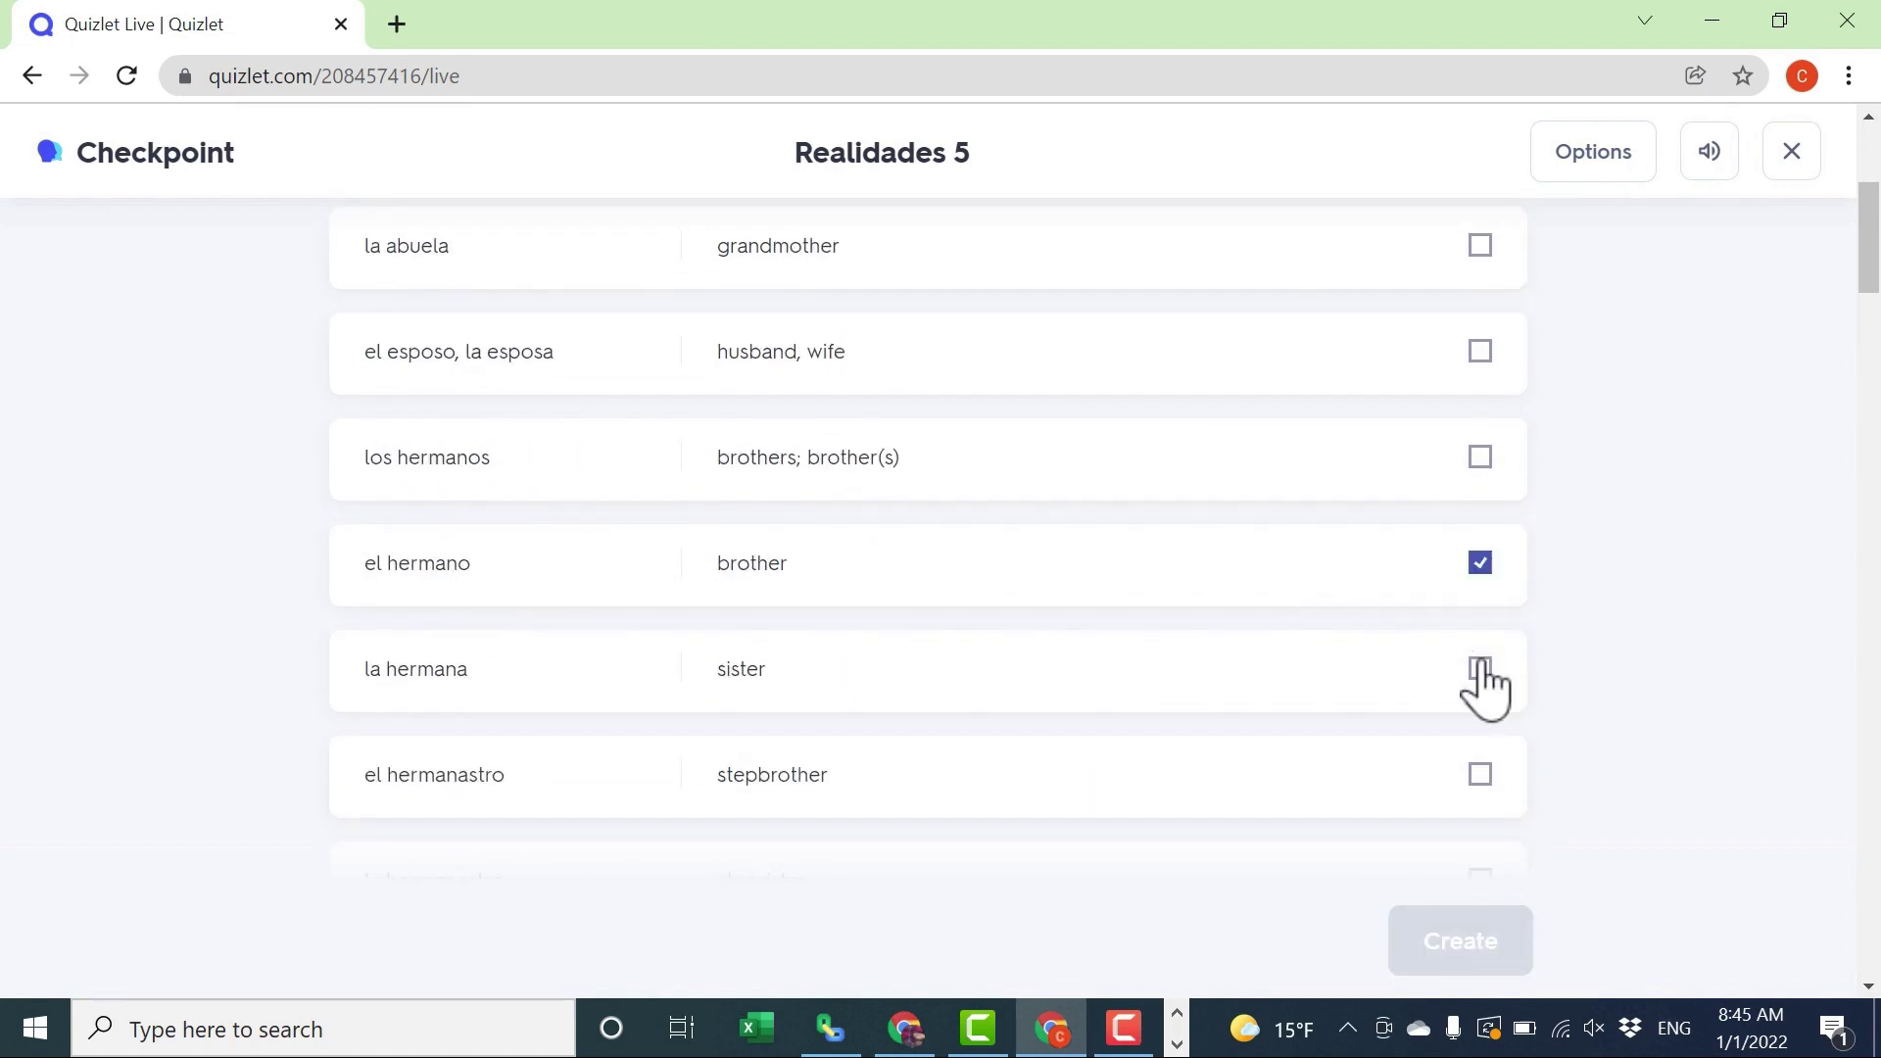
{"action": "left_click", "coordinate": [1481, 670]}
{"action": "left_click", "coordinate": [1480, 353]}
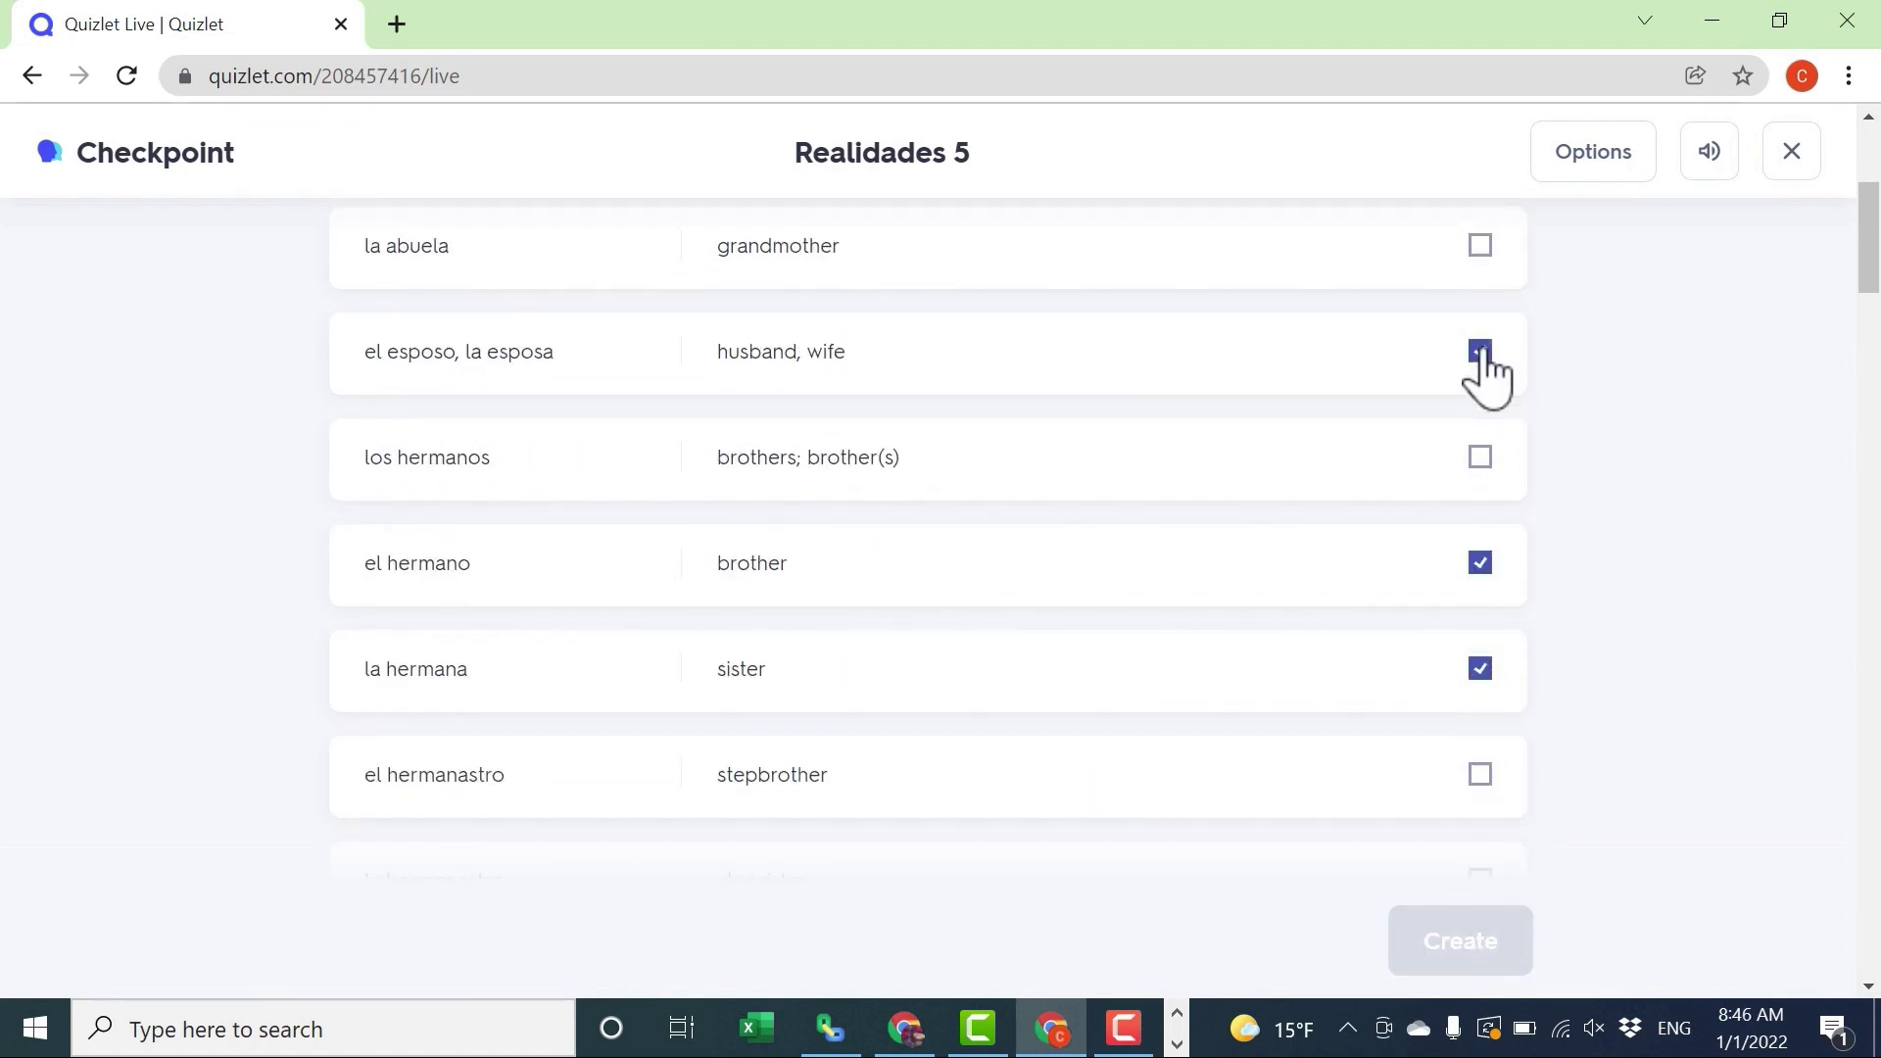
{"action": "left_click", "coordinate": [1481, 247]}
{"action": "left_click", "coordinate": [1480, 774]}
{"action": "scroll", "coordinate": [1460, 793], "scroll_direction": "down", "scroll_amount": 6}
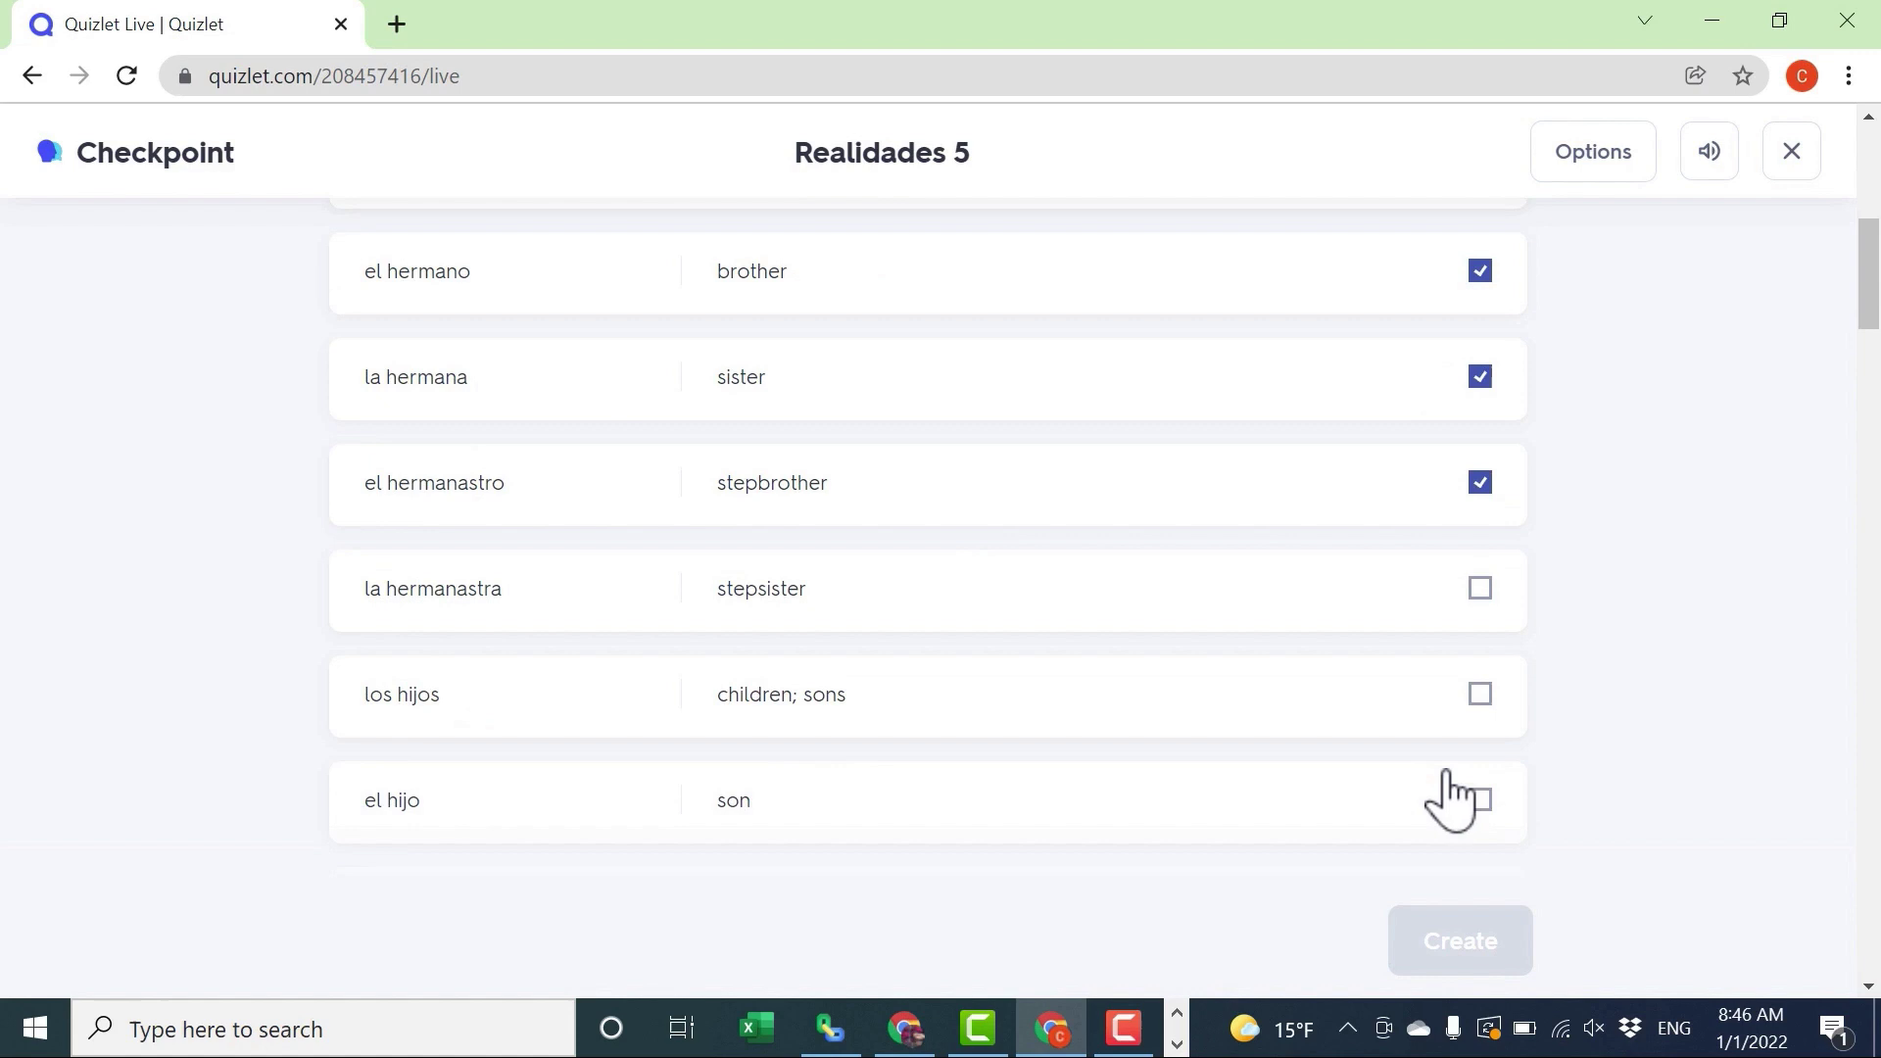
{"action": "left_click", "coordinate": [1479, 722]}
- Add la hija, el hijo, los hijos and la hermanastra, leaving el padre out
{"action": "scroll", "coordinate": [1743, 673], "scroll_direction": "up", "scroll_amount": 10}
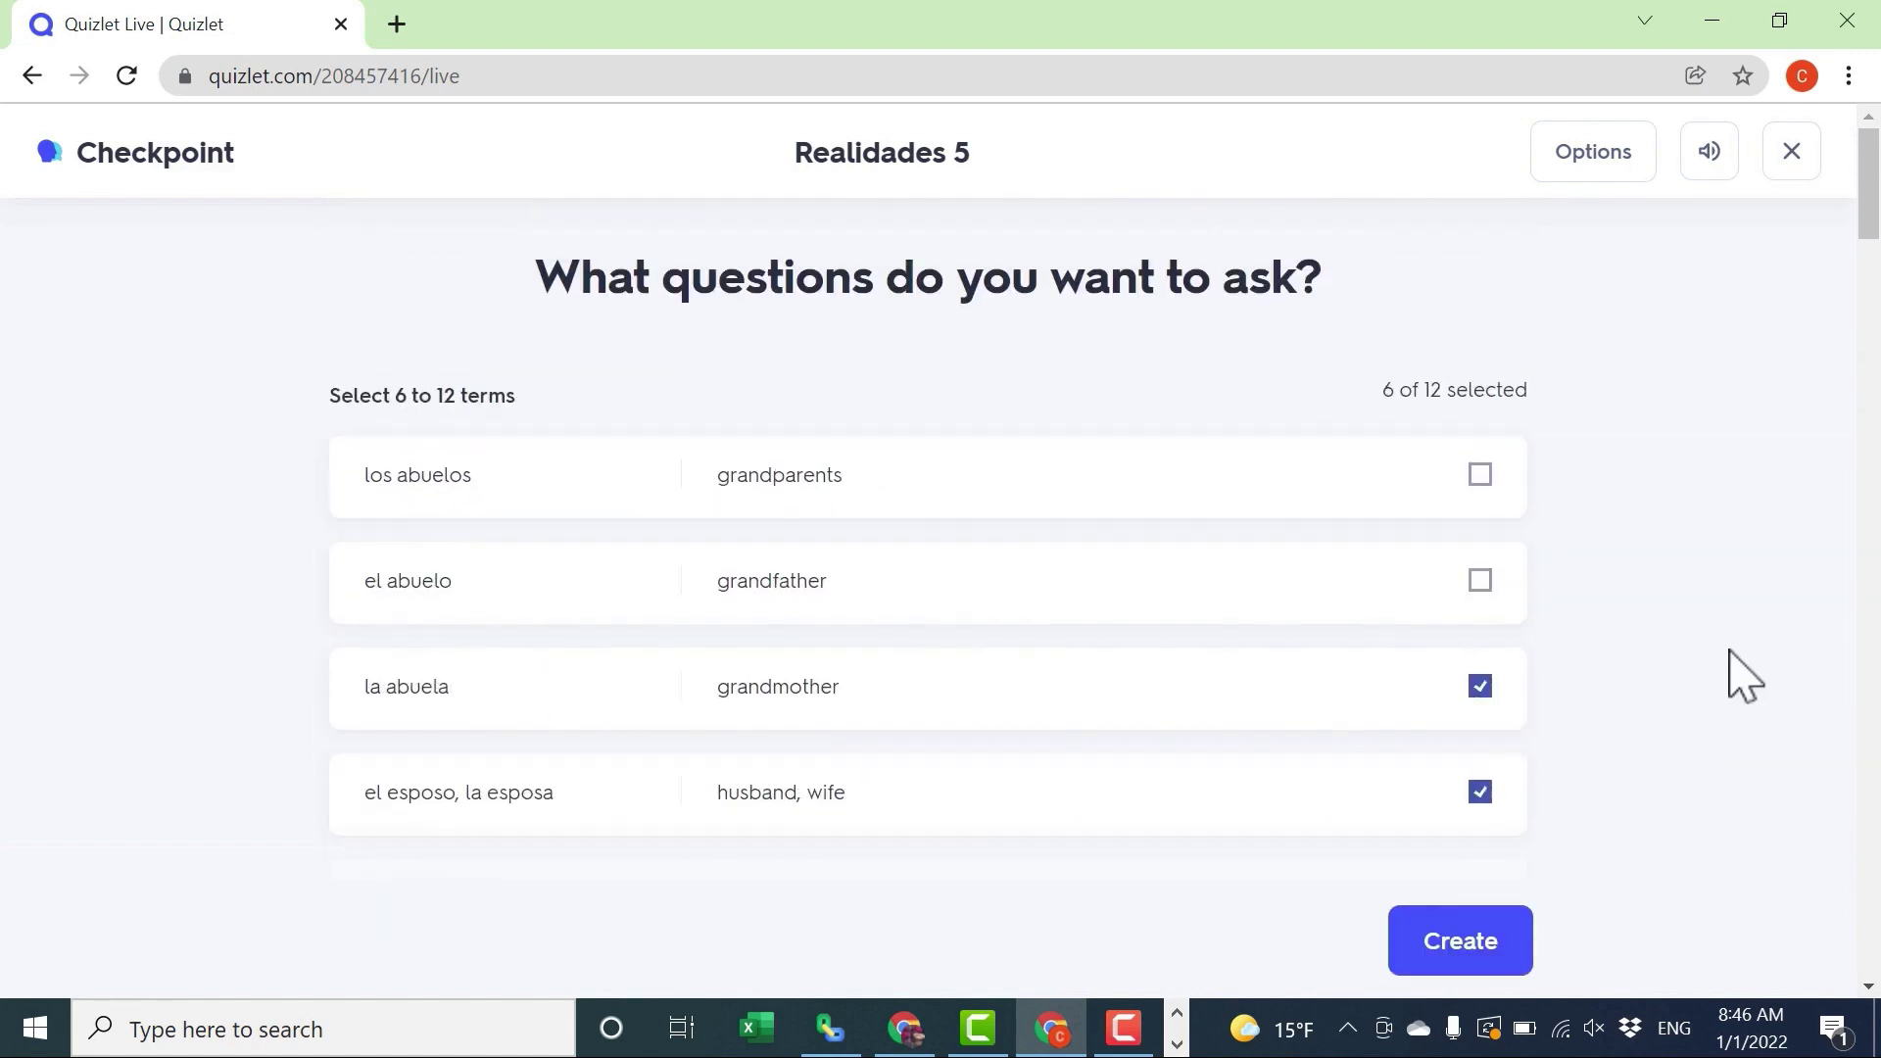
{"action": "scroll", "coordinate": [1730, 667], "scroll_direction": "down", "scroll_amount": 1}
{"action": "scroll", "coordinate": [1571, 667], "scroll_direction": "up", "scroll_amount": 1}
{"action": "scroll", "coordinate": [1485, 627], "scroll_direction": "down", "scroll_amount": 10}
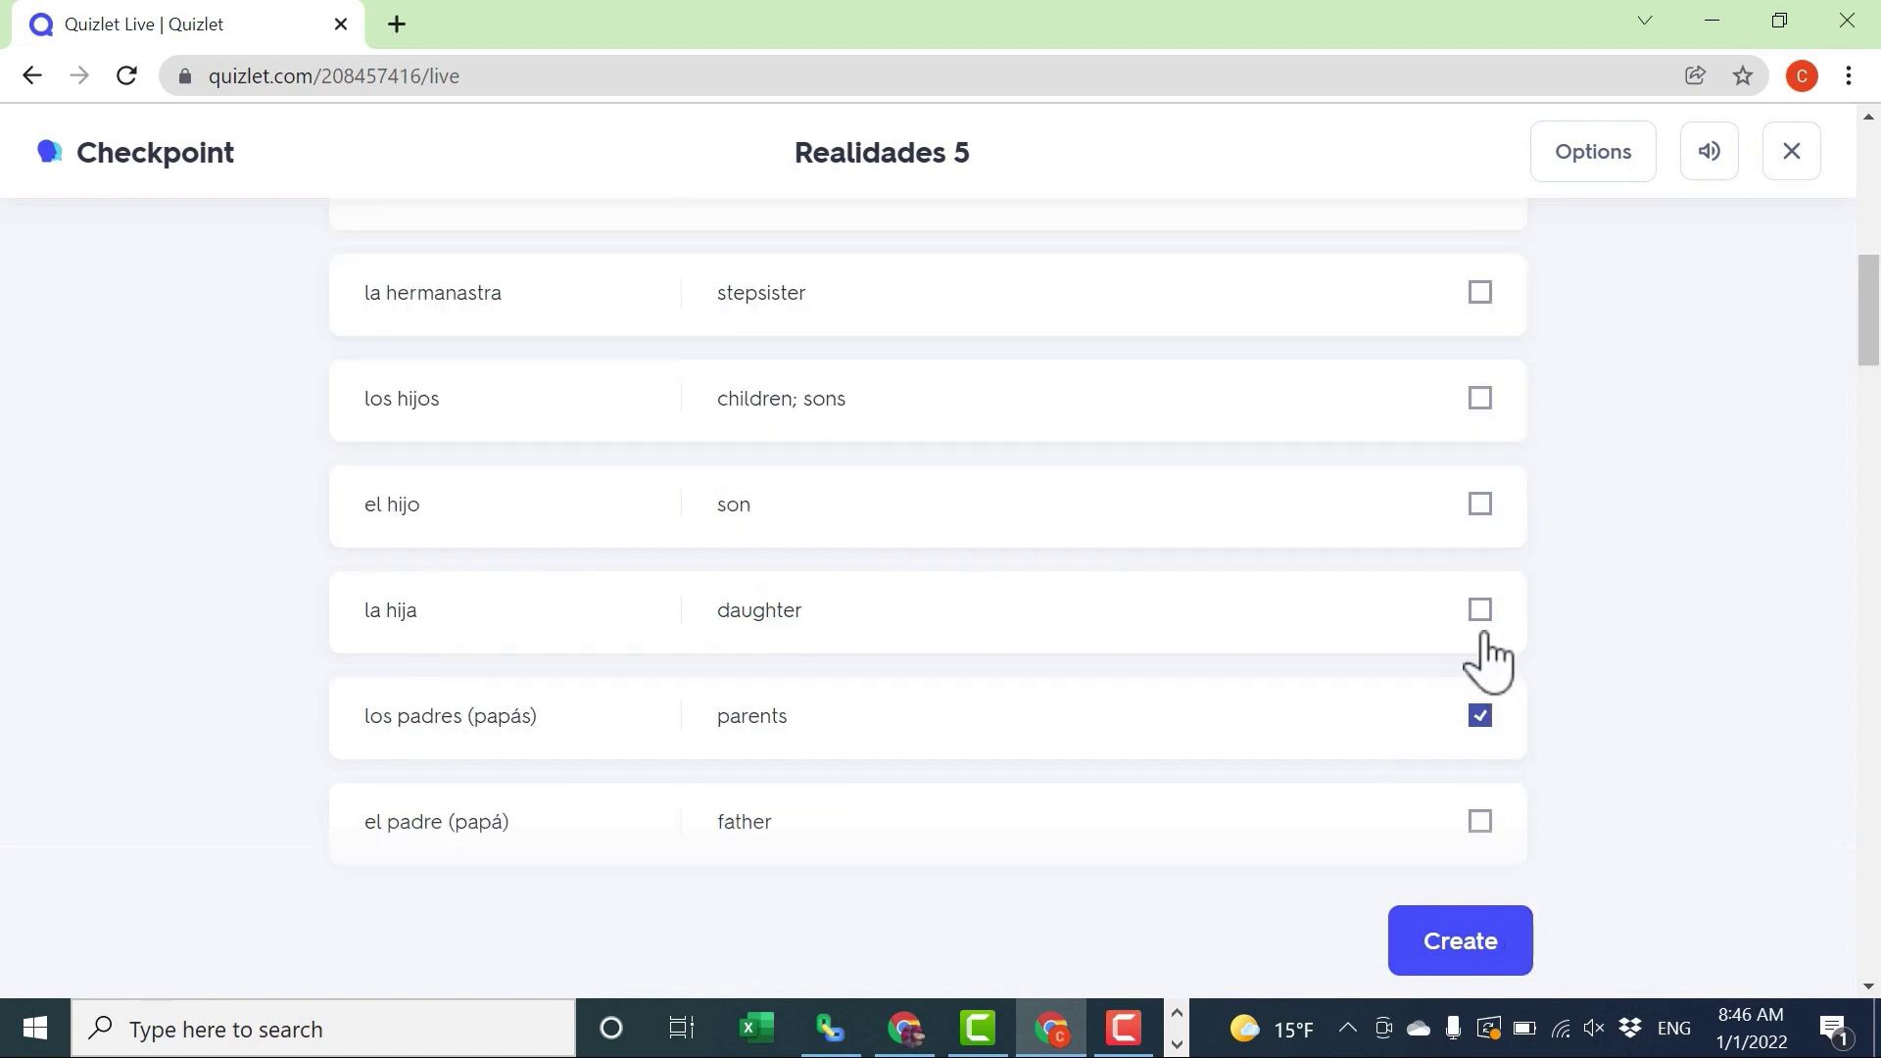
{"action": "left_click", "coordinate": [1481, 610]}
{"action": "left_click", "coordinate": [1481, 504]}
{"action": "left_click", "coordinate": [1481, 398]}
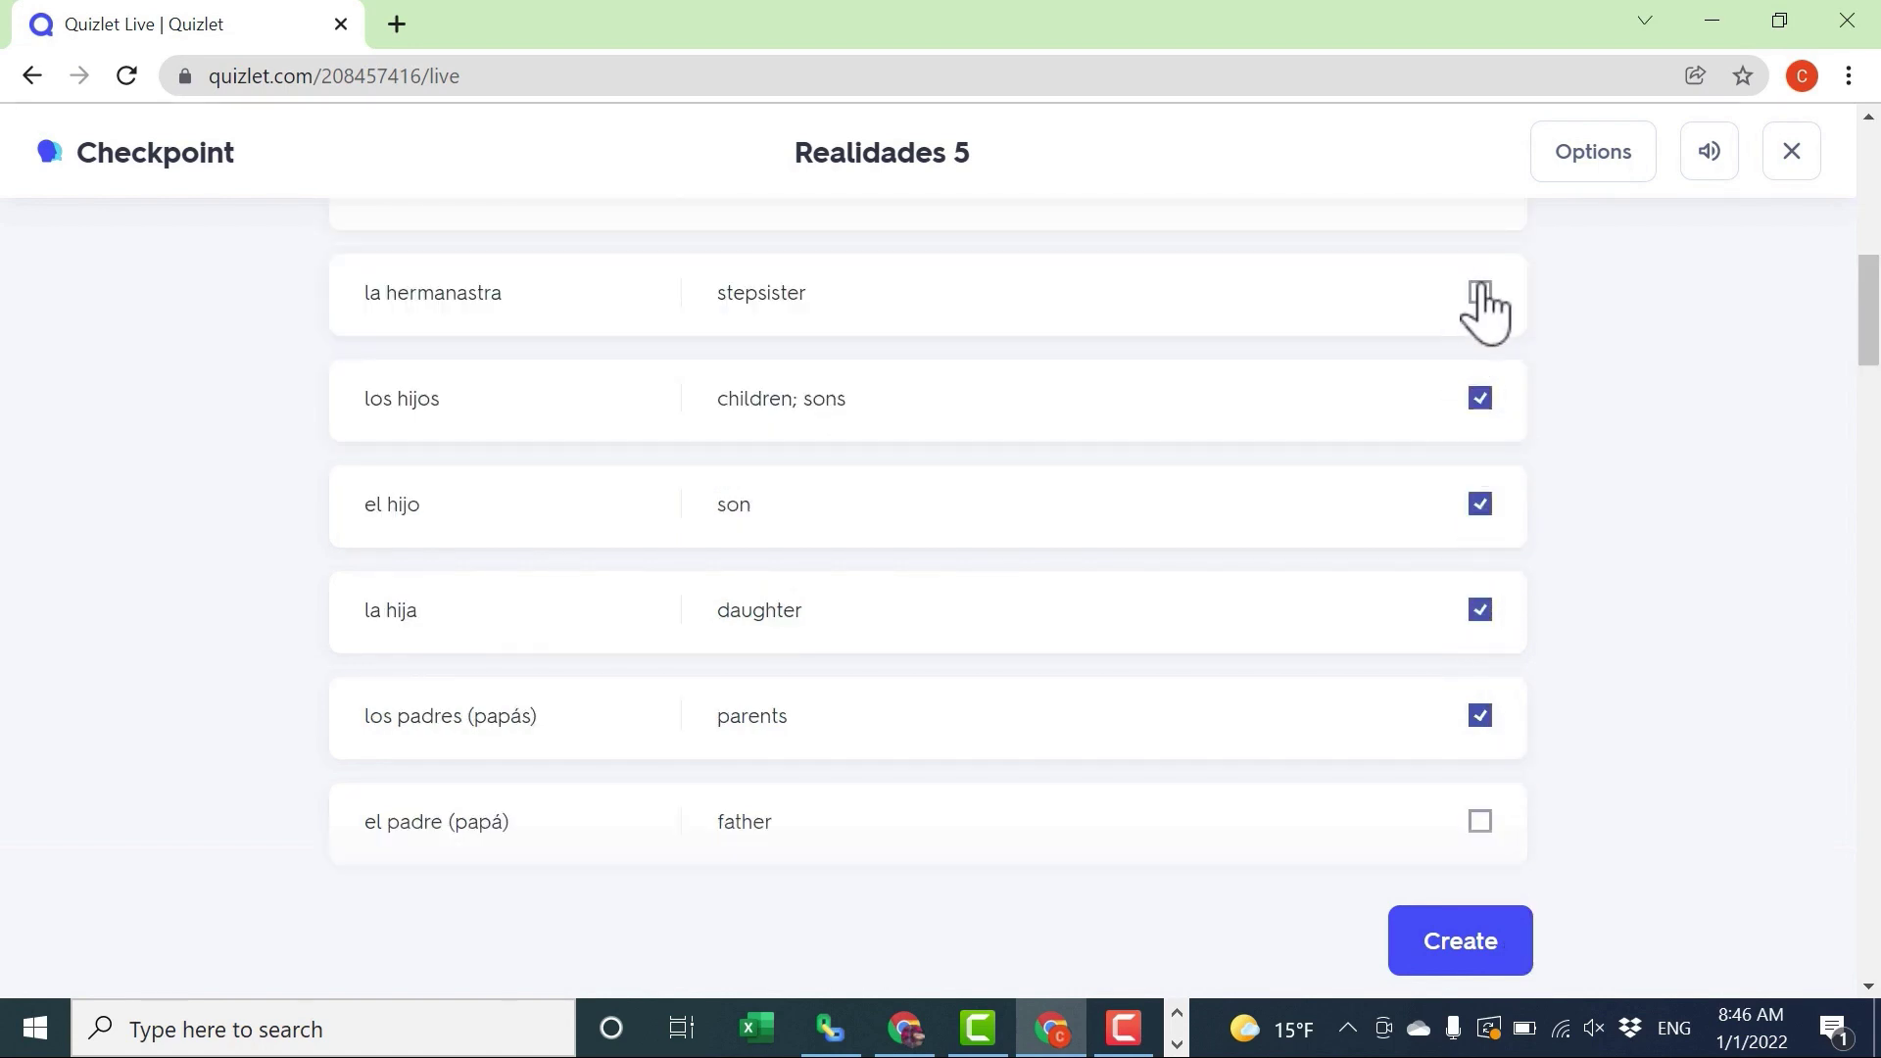
{"action": "left_click", "coordinate": [1481, 292]}
{"action": "left_click", "coordinate": [1481, 821]}
{"action": "left_click", "coordinate": [1607, 159]}
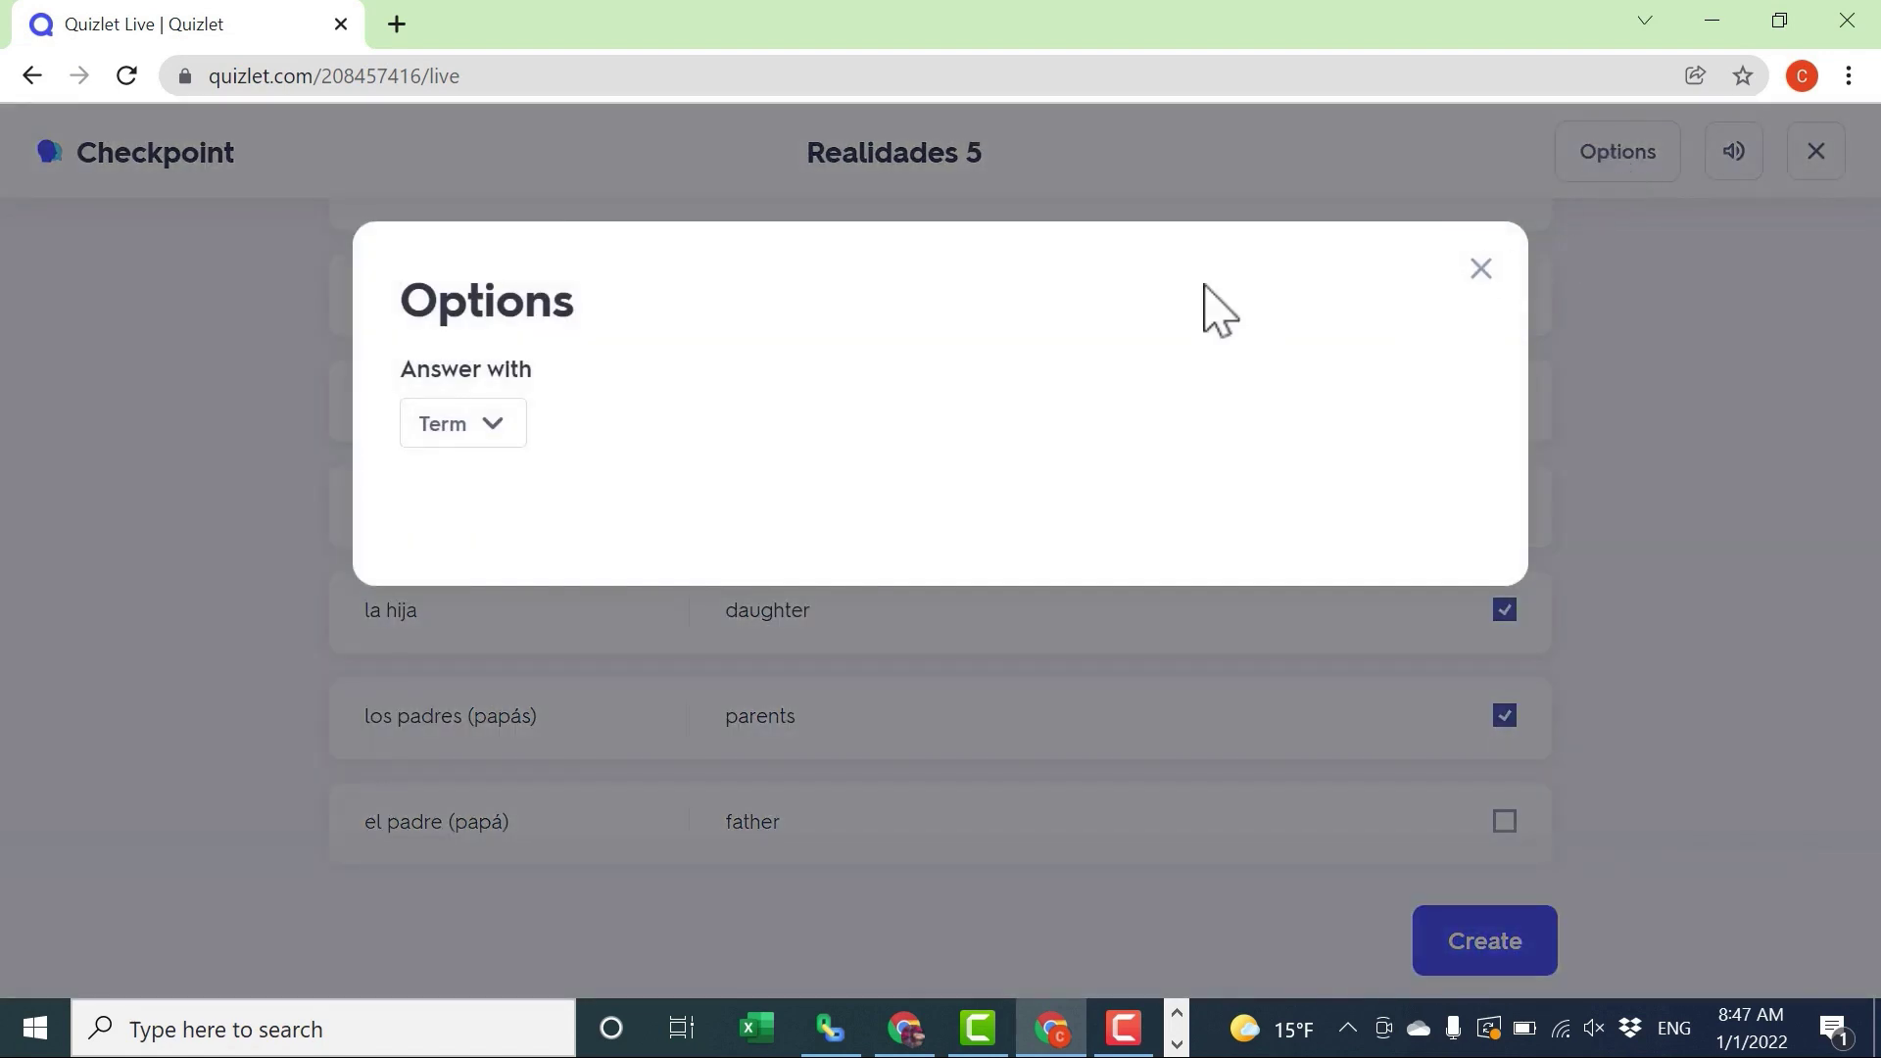
{"action": "left_click", "coordinate": [495, 427]}
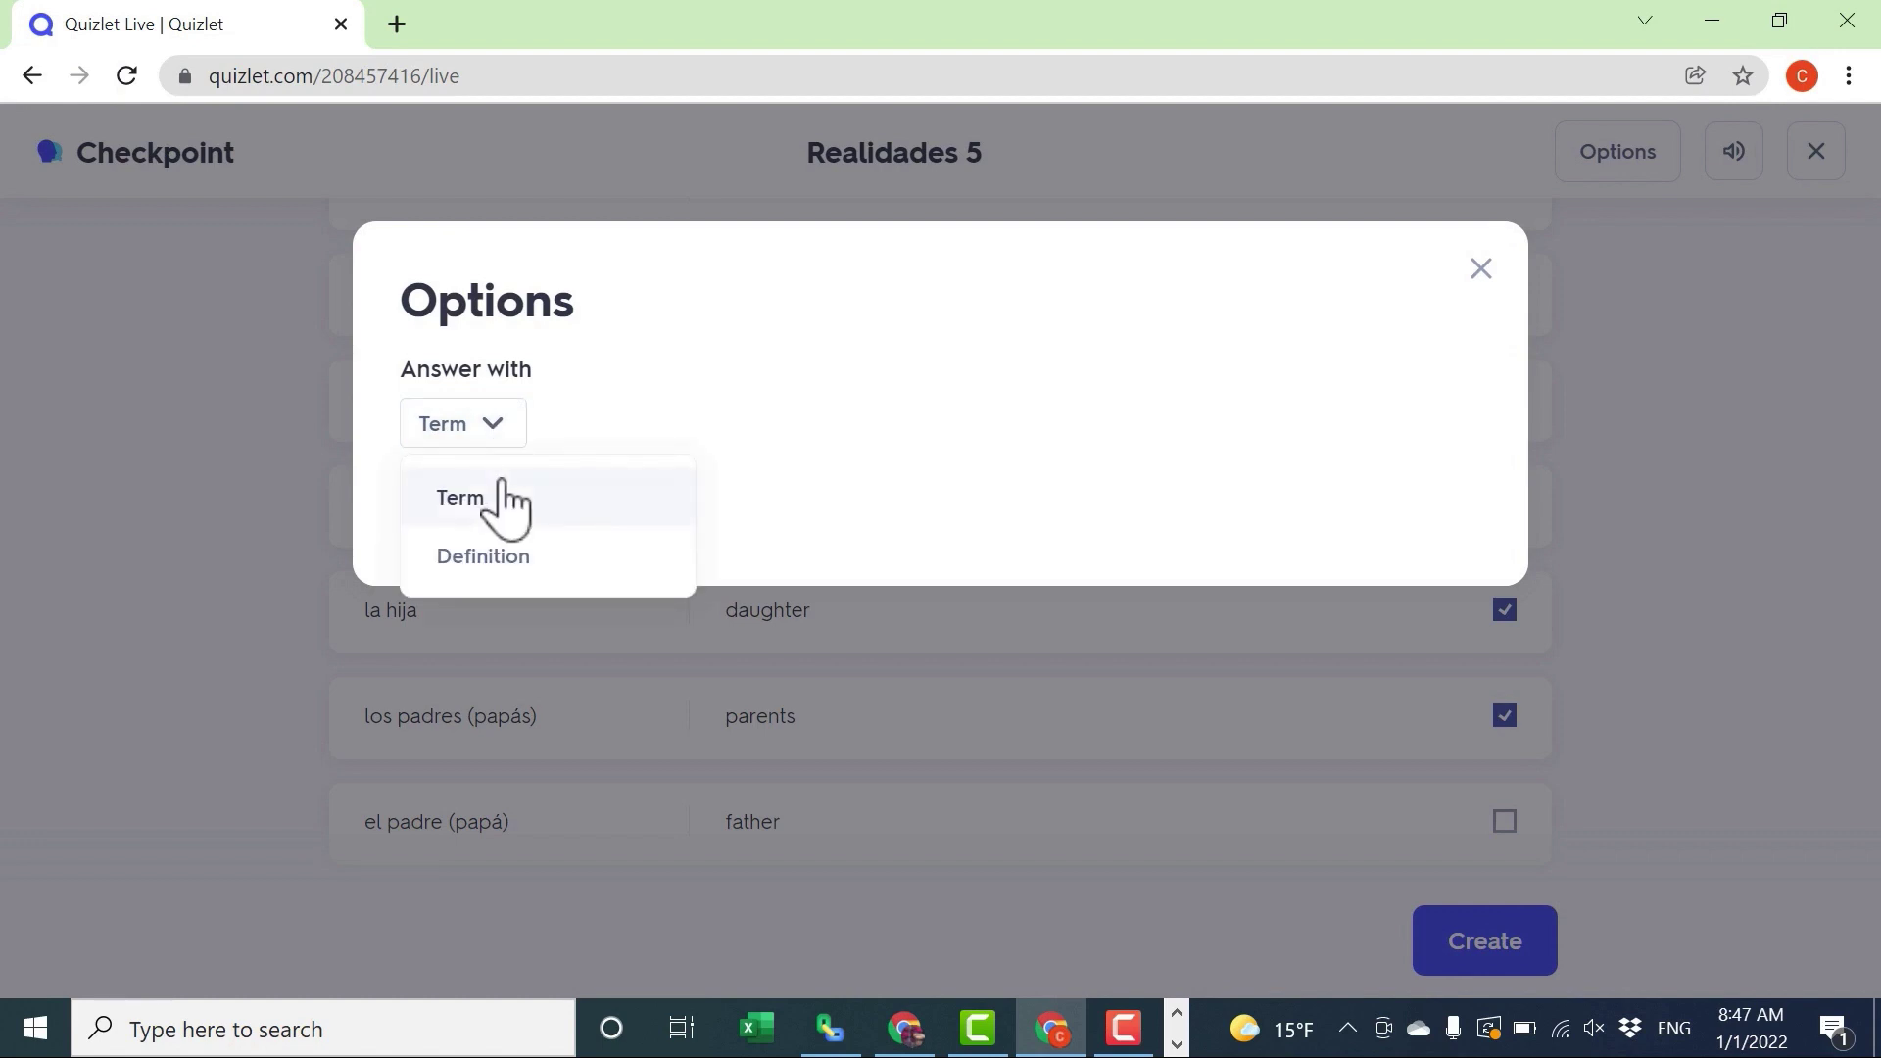
{"action": "left_click", "coordinate": [666, 416]}
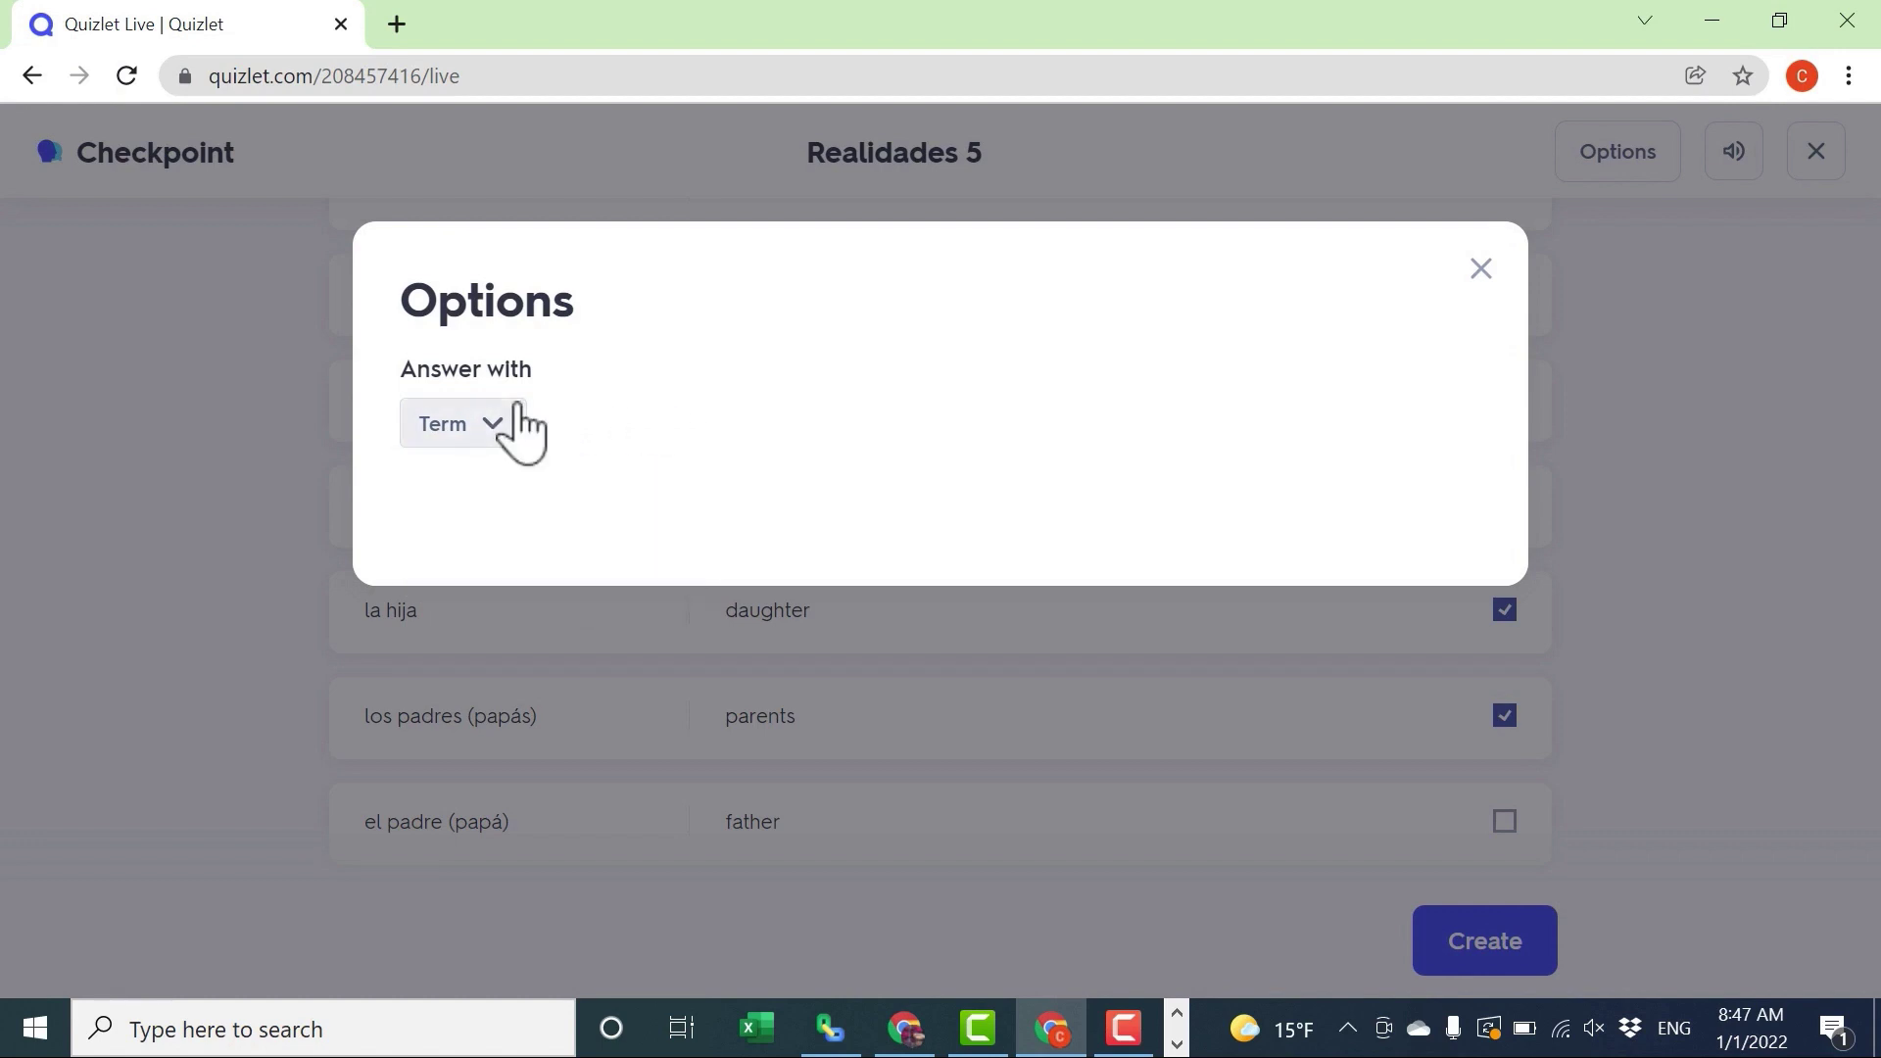
{"action": "left_click", "coordinate": [1484, 275]}
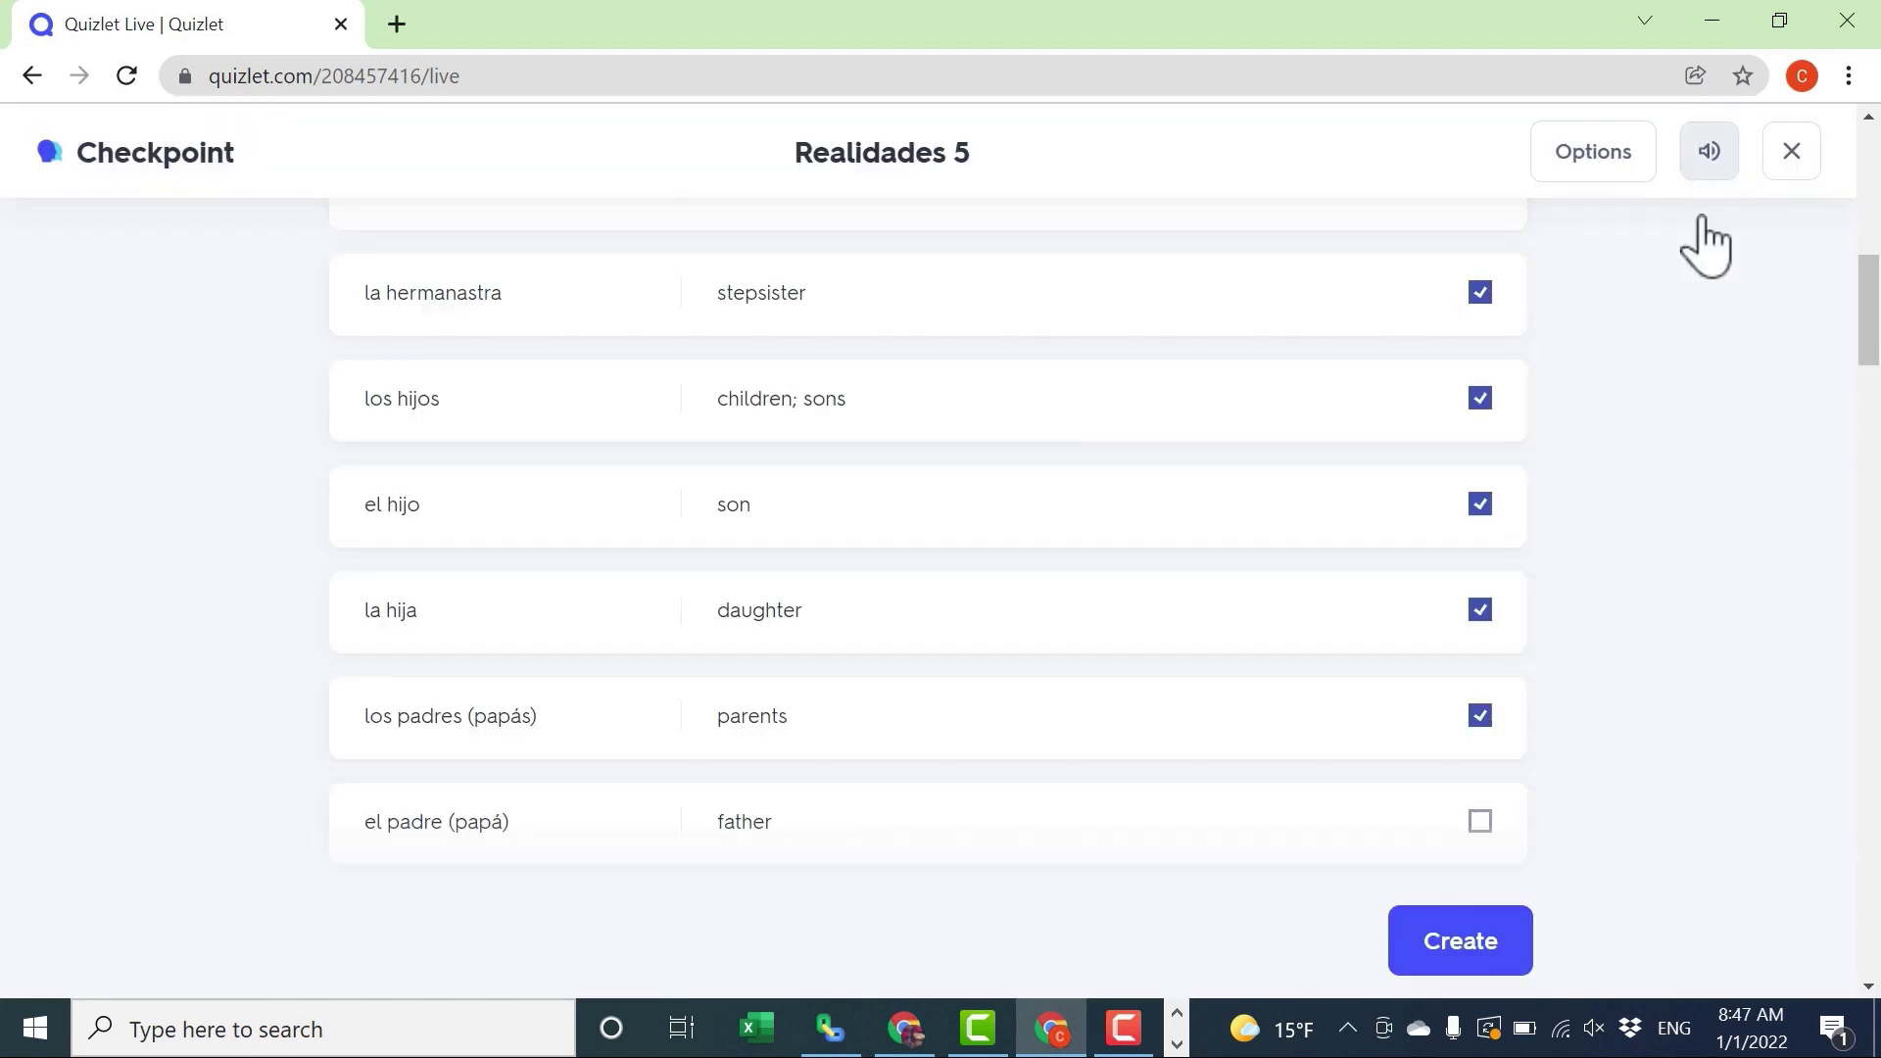
{"action": "left_click", "coordinate": [1496, 962]}
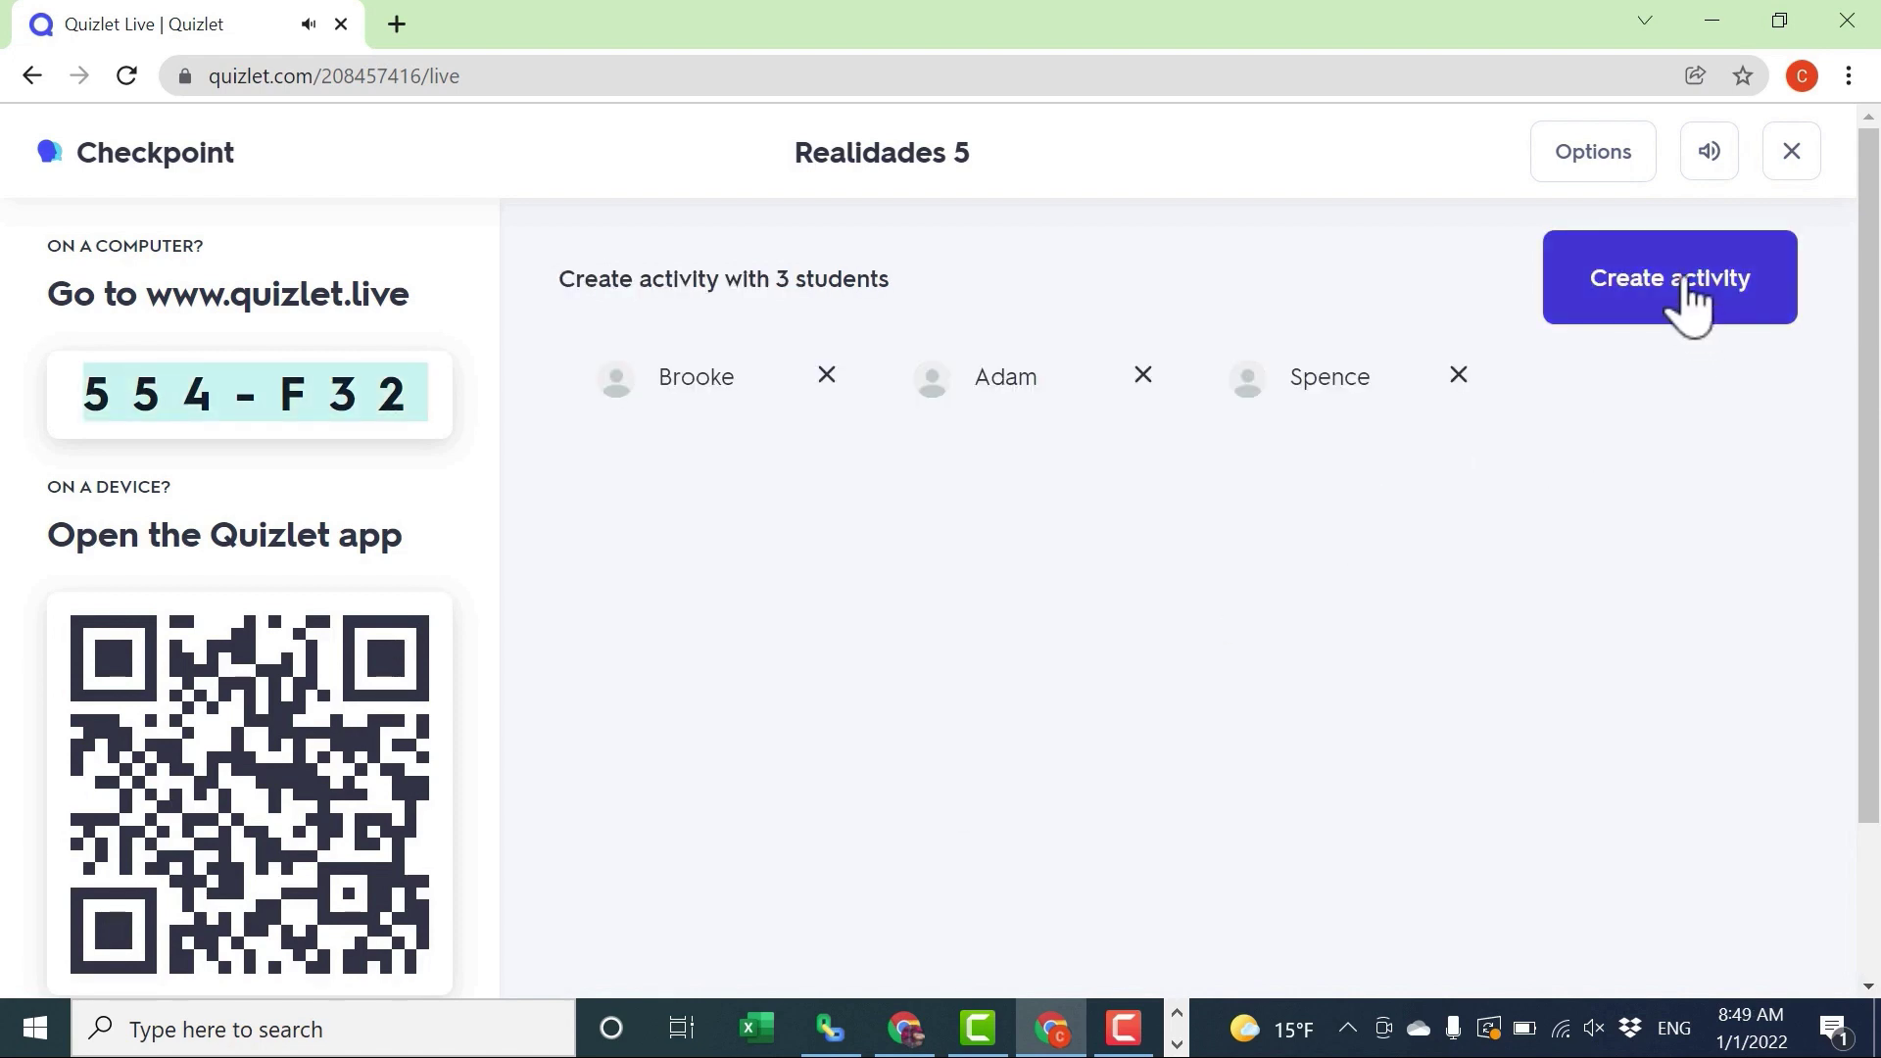
- Start the Checkpoint for the three joined students and zoom the browser out to 90%
{"action": "left_click", "coordinate": [1692, 304]}
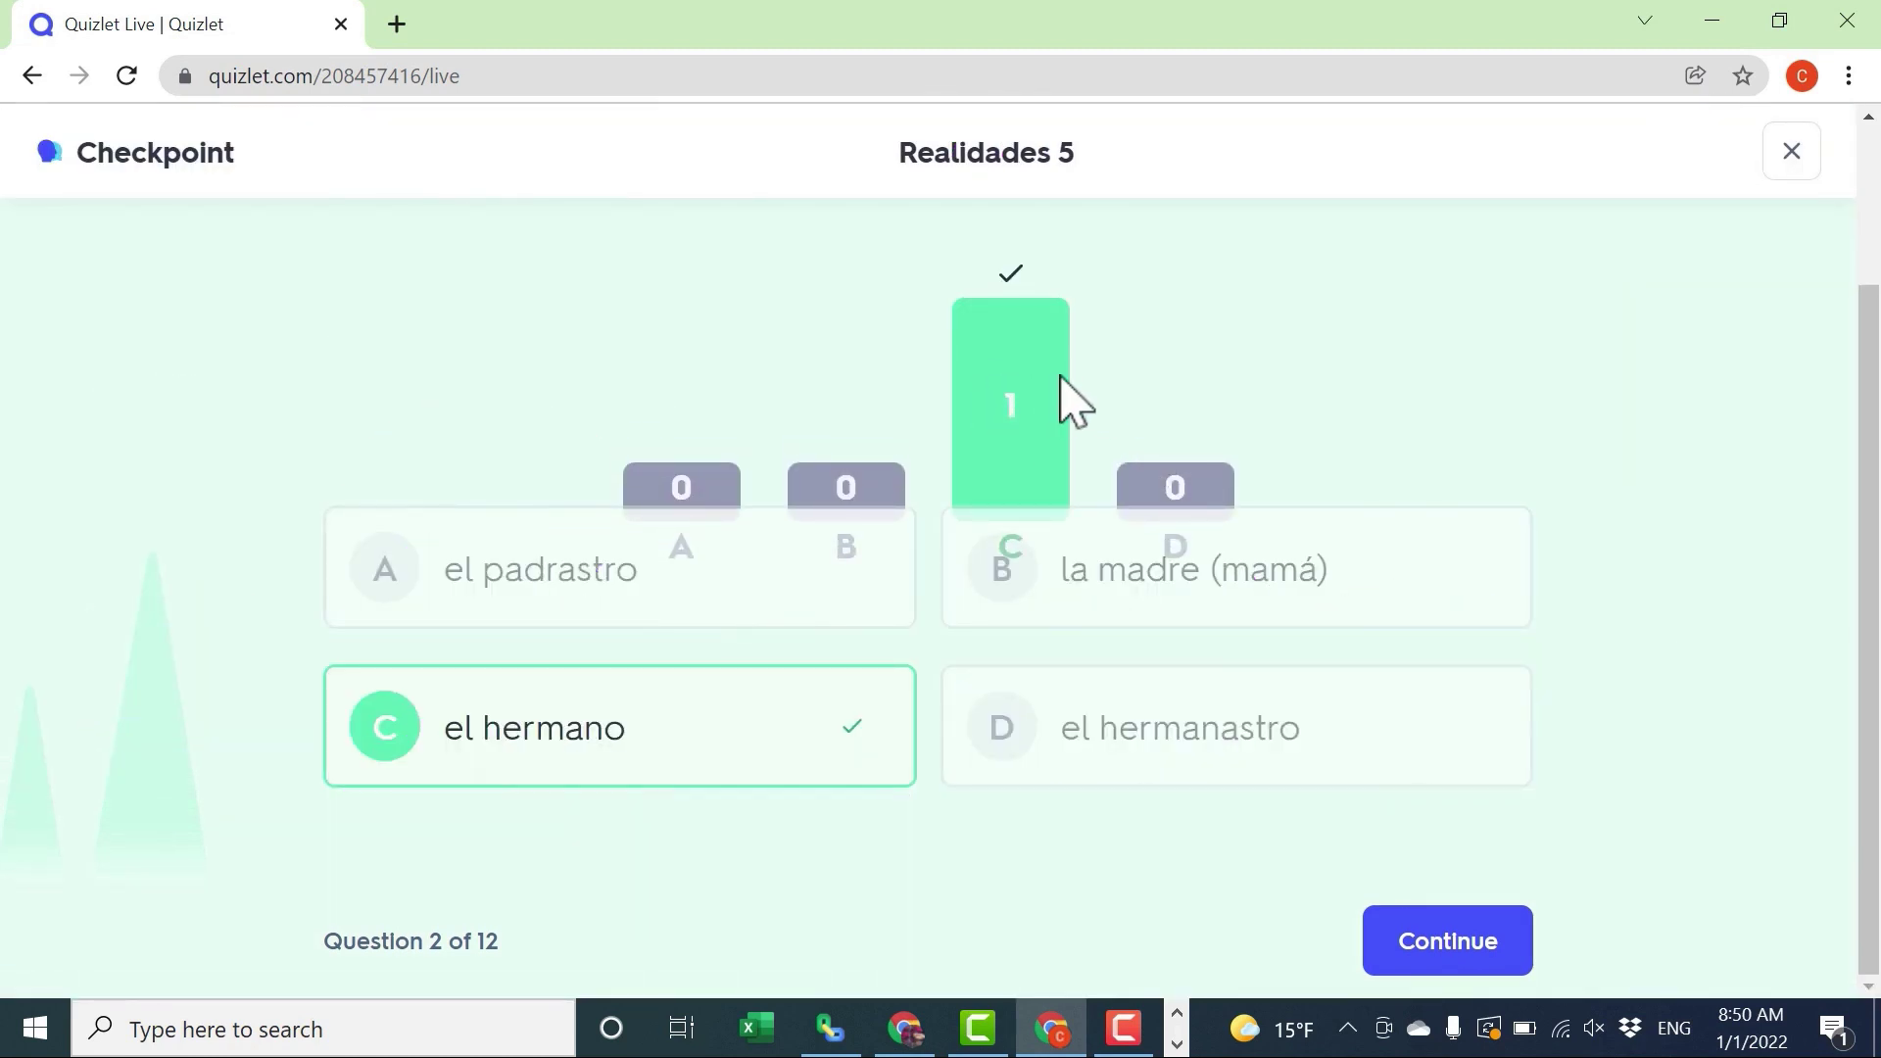
{"action": "key", "text": "ctrl+minus"}
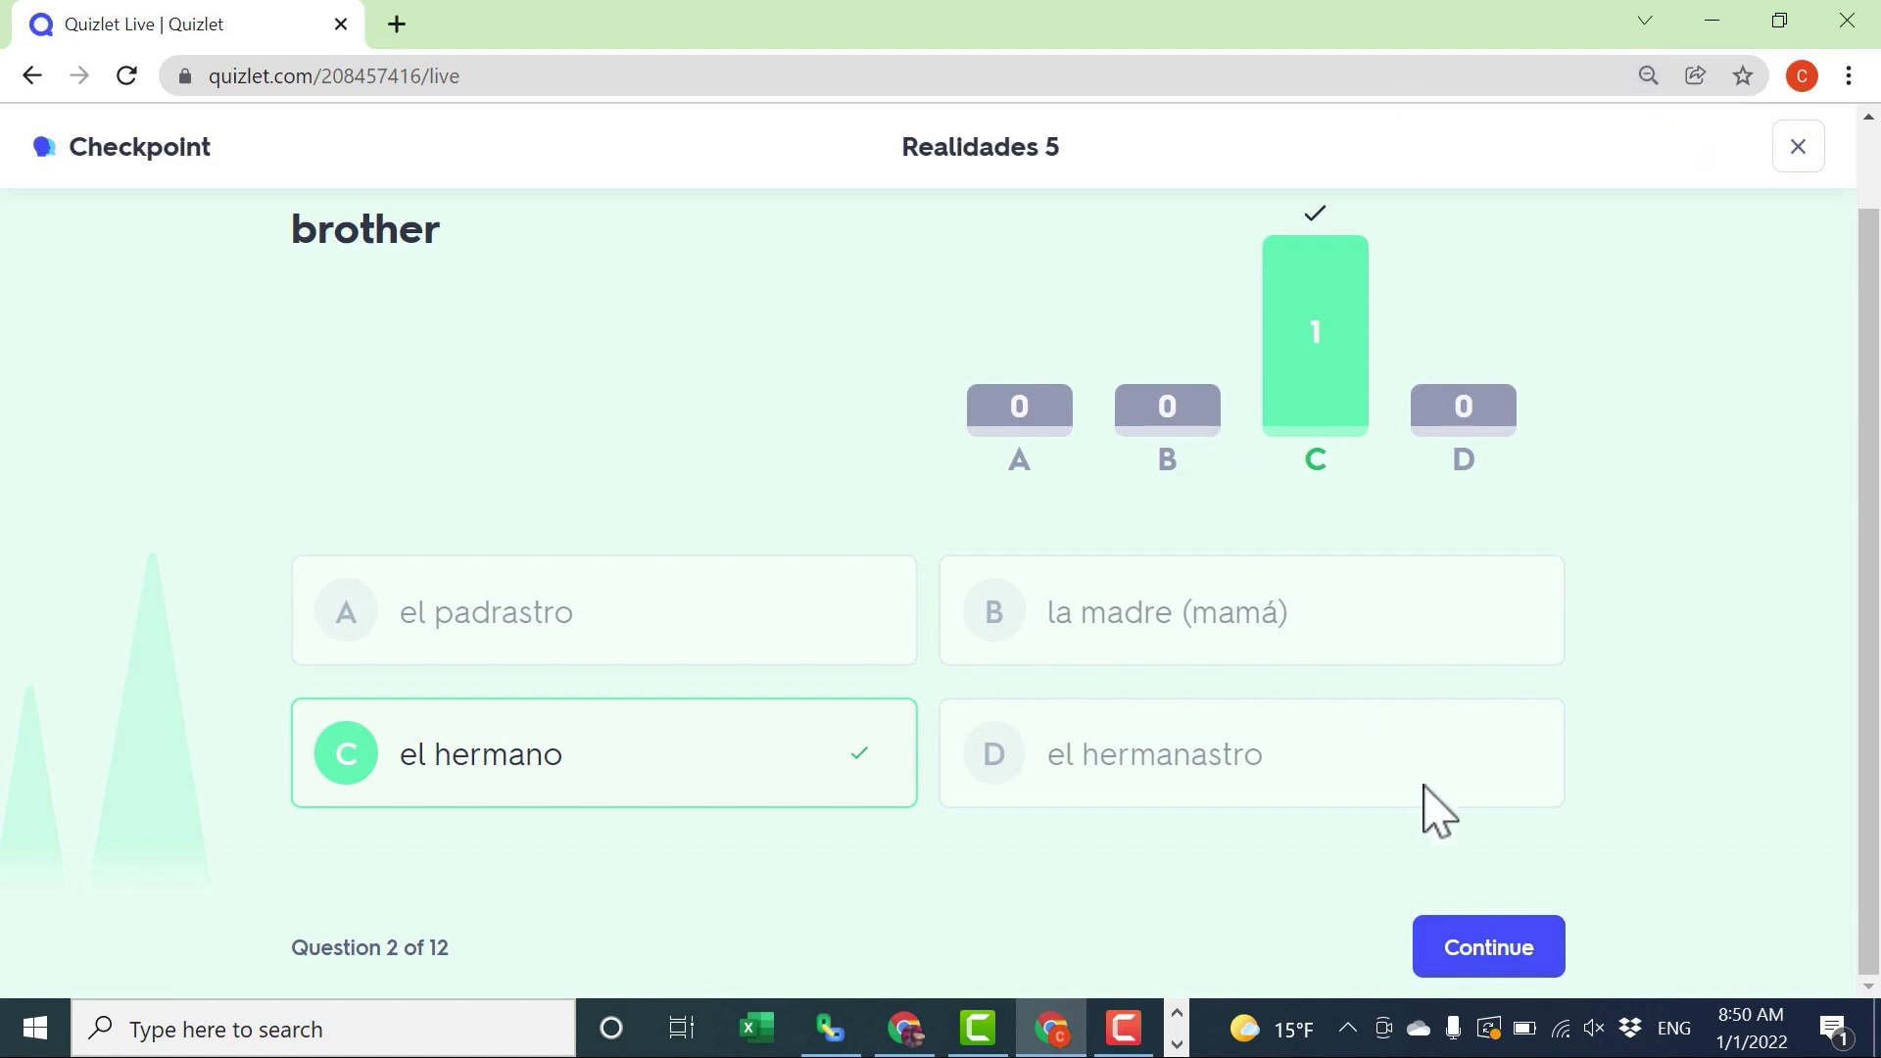
- Advance to the children; sons question and answer los hermanos from the student's Edge window
{"action": "left_click", "coordinate": [1489, 947]}
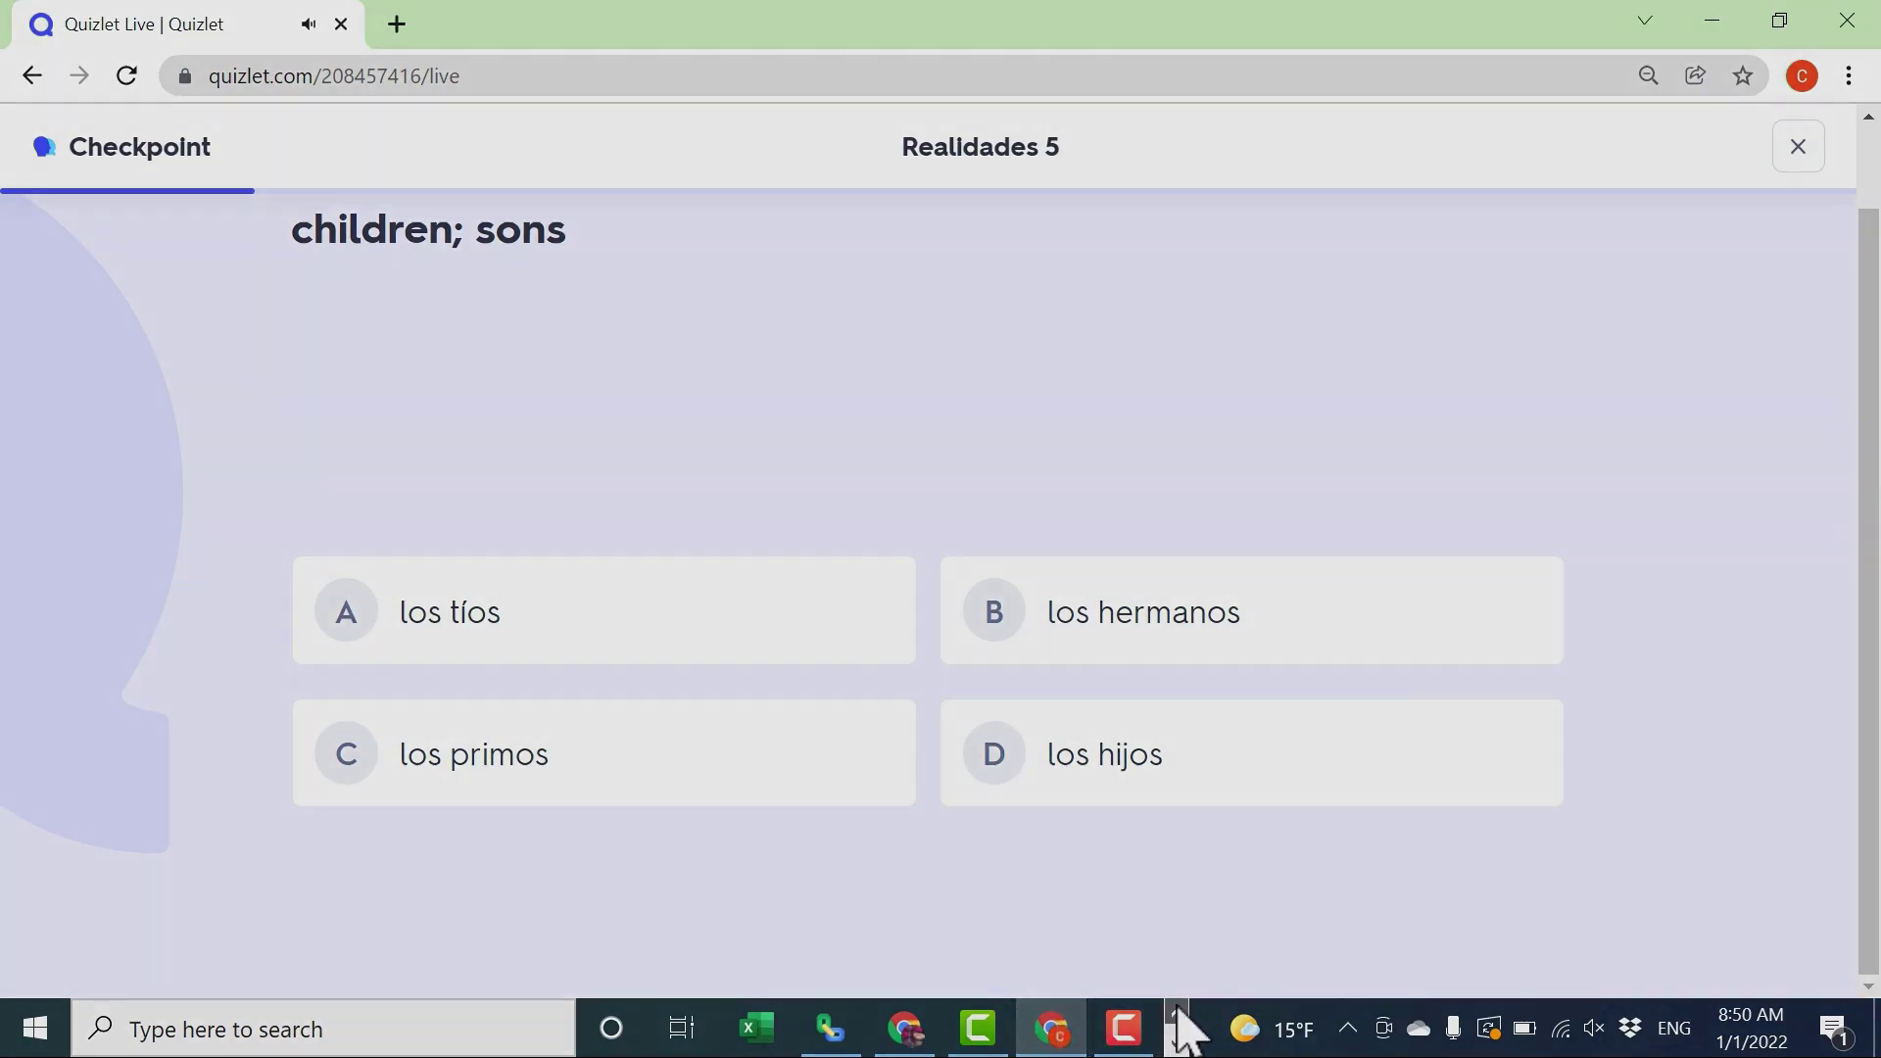
{"action": "left_click", "coordinate": [1177, 1044]}
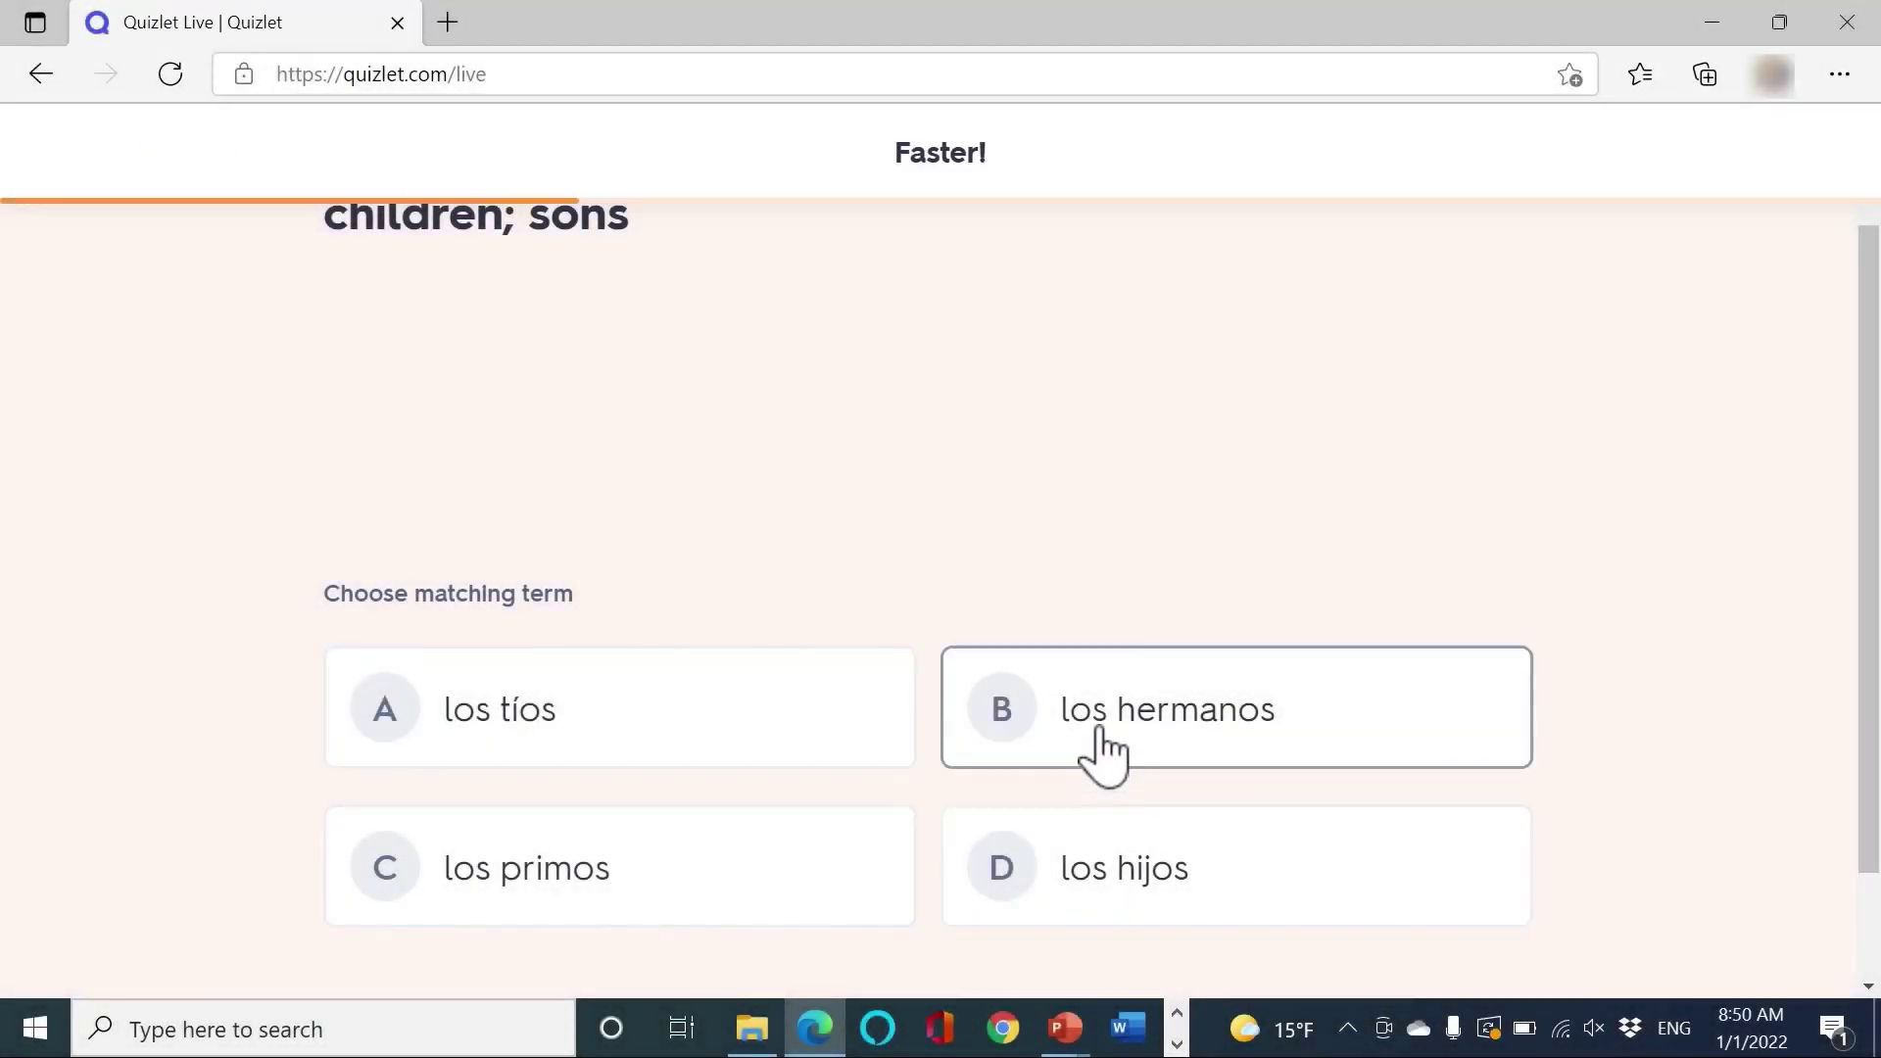
{"action": "left_click", "coordinate": [1113, 740]}
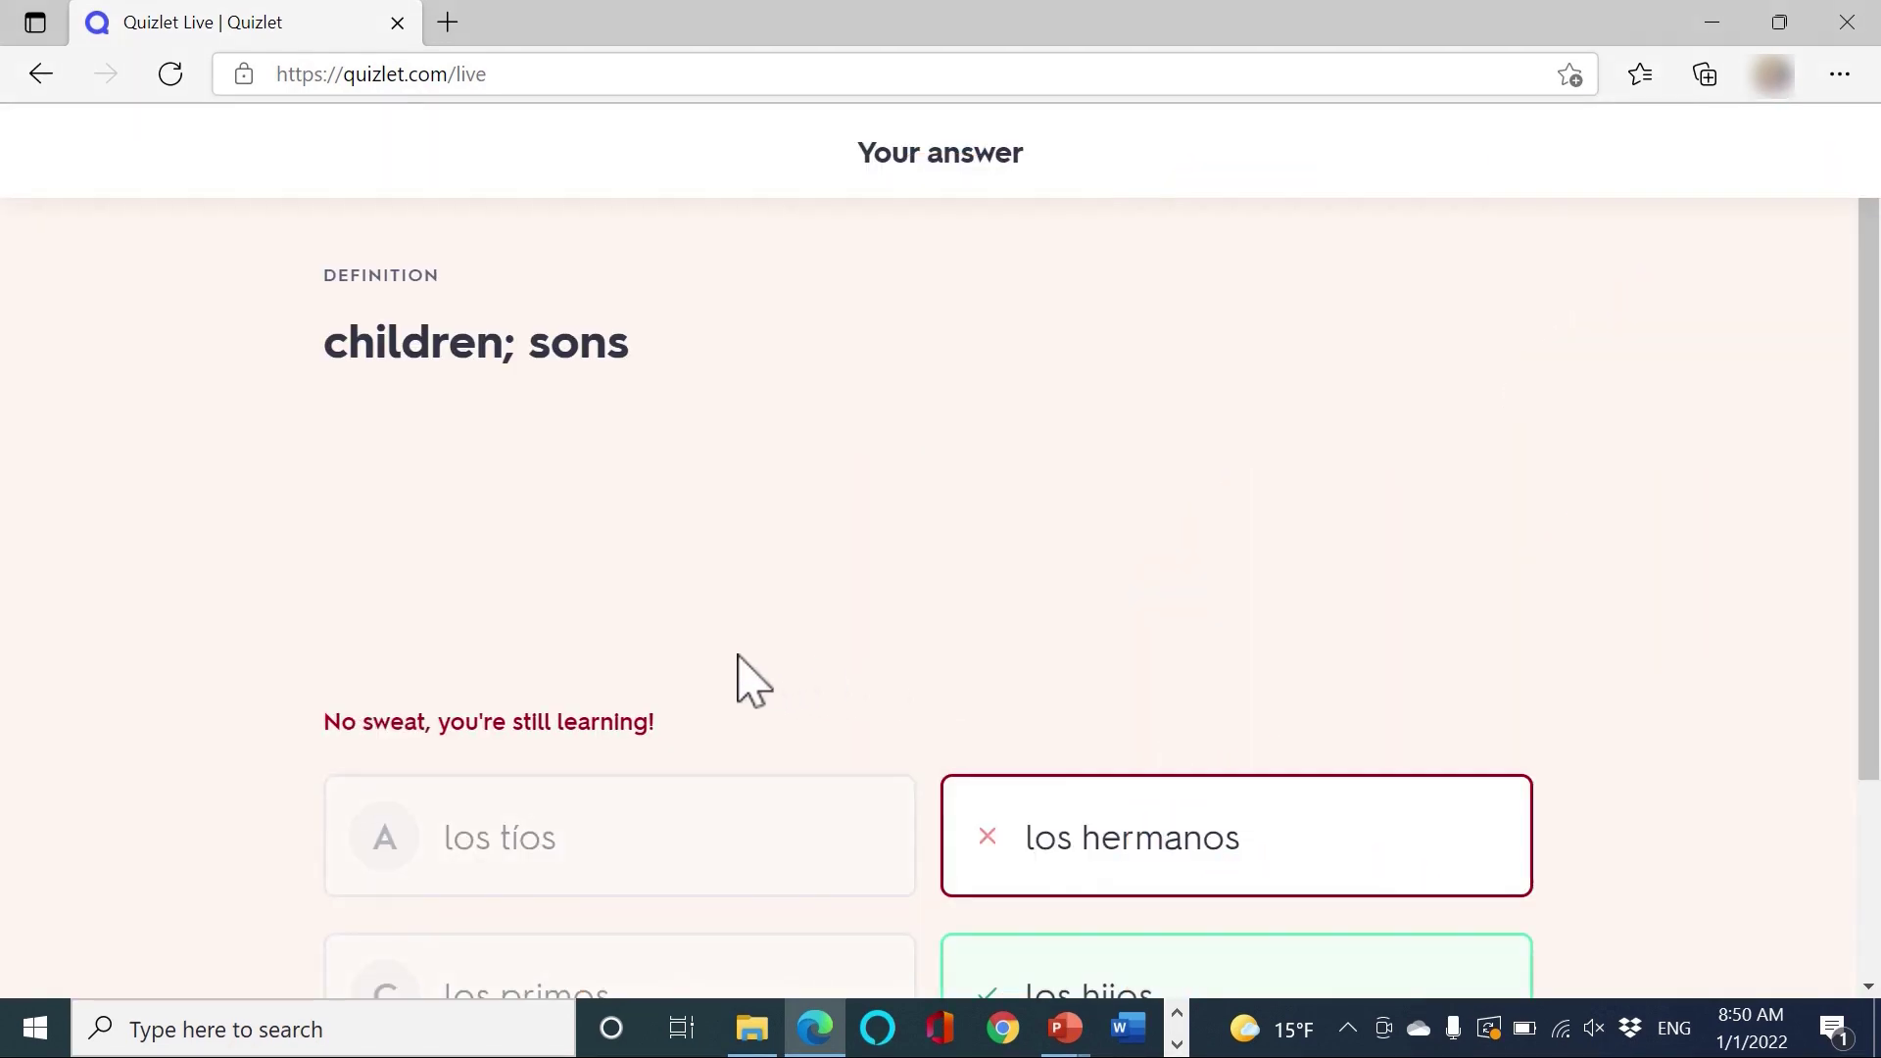
{"action": "scroll", "coordinate": [1108, 759], "scroll_direction": "down", "scroll_amount": 3}
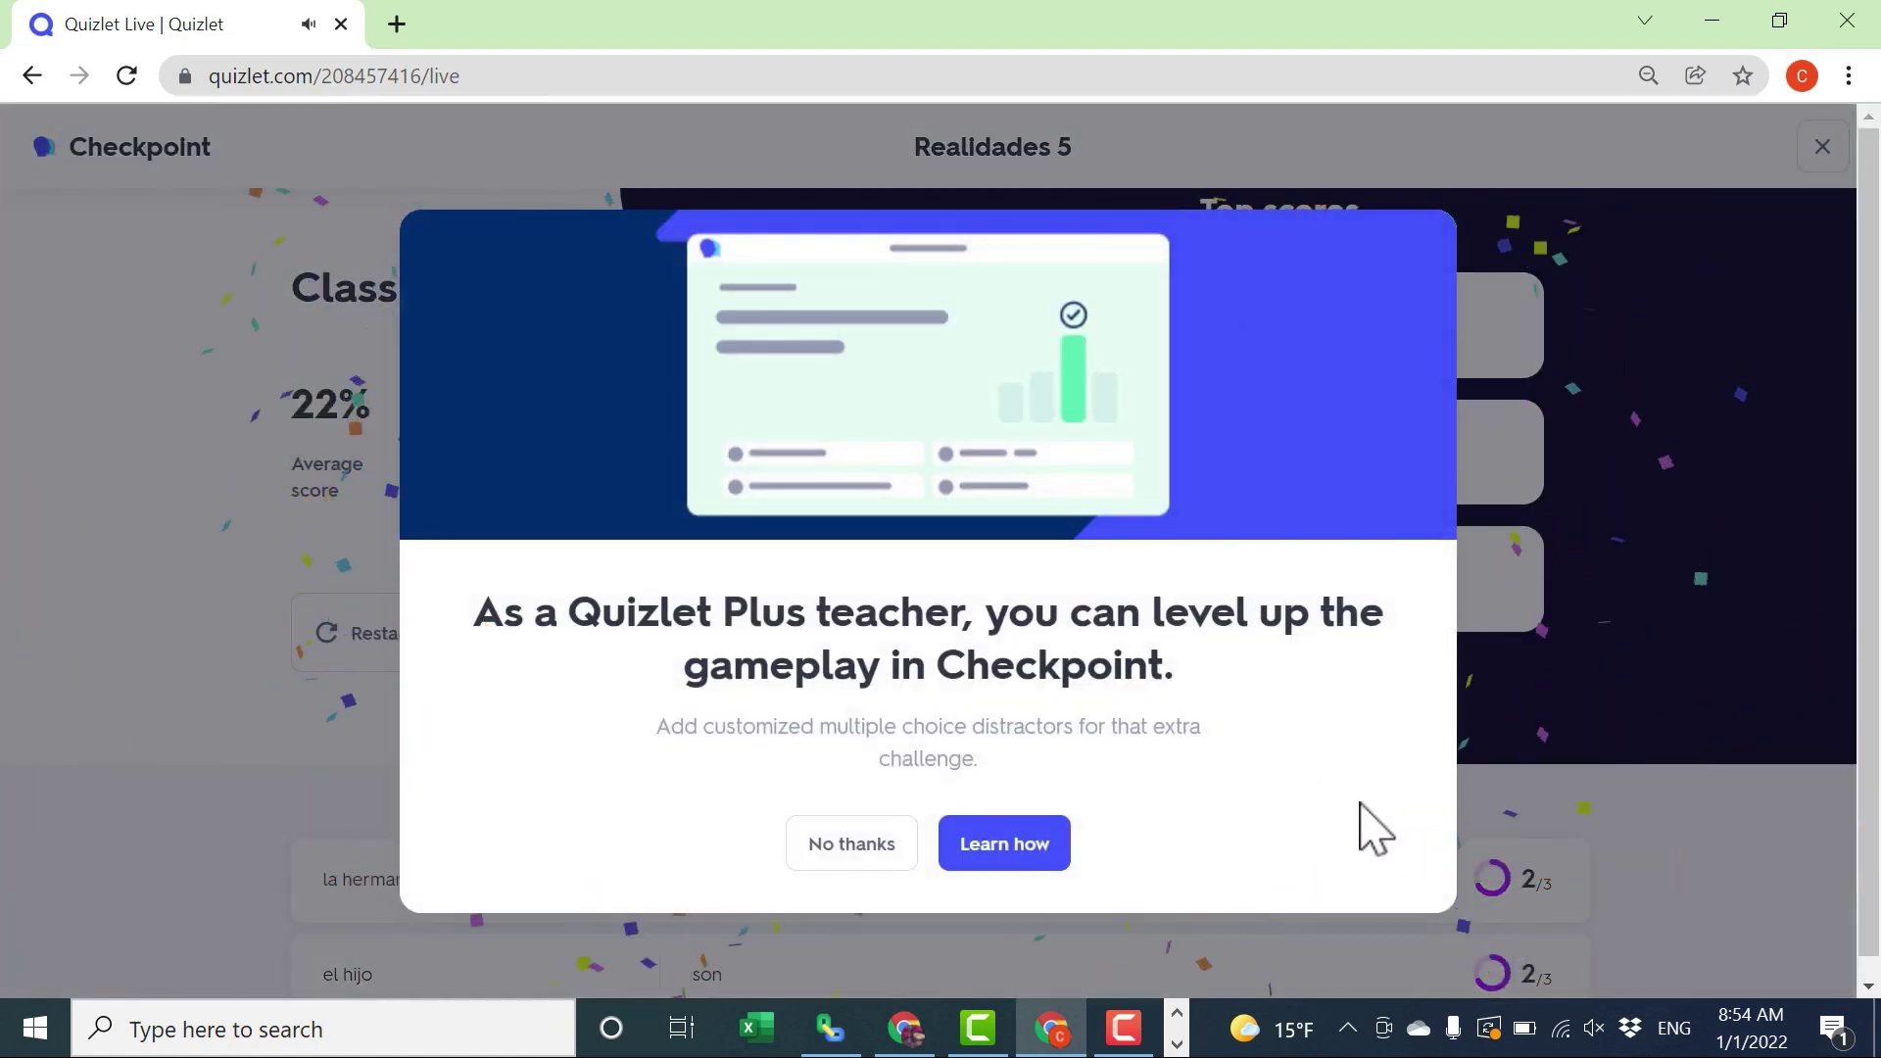
- Decline Quizlet Plus, scroll through the class summary and term results, then return home
{"action": "left_click", "coordinate": [851, 844]}
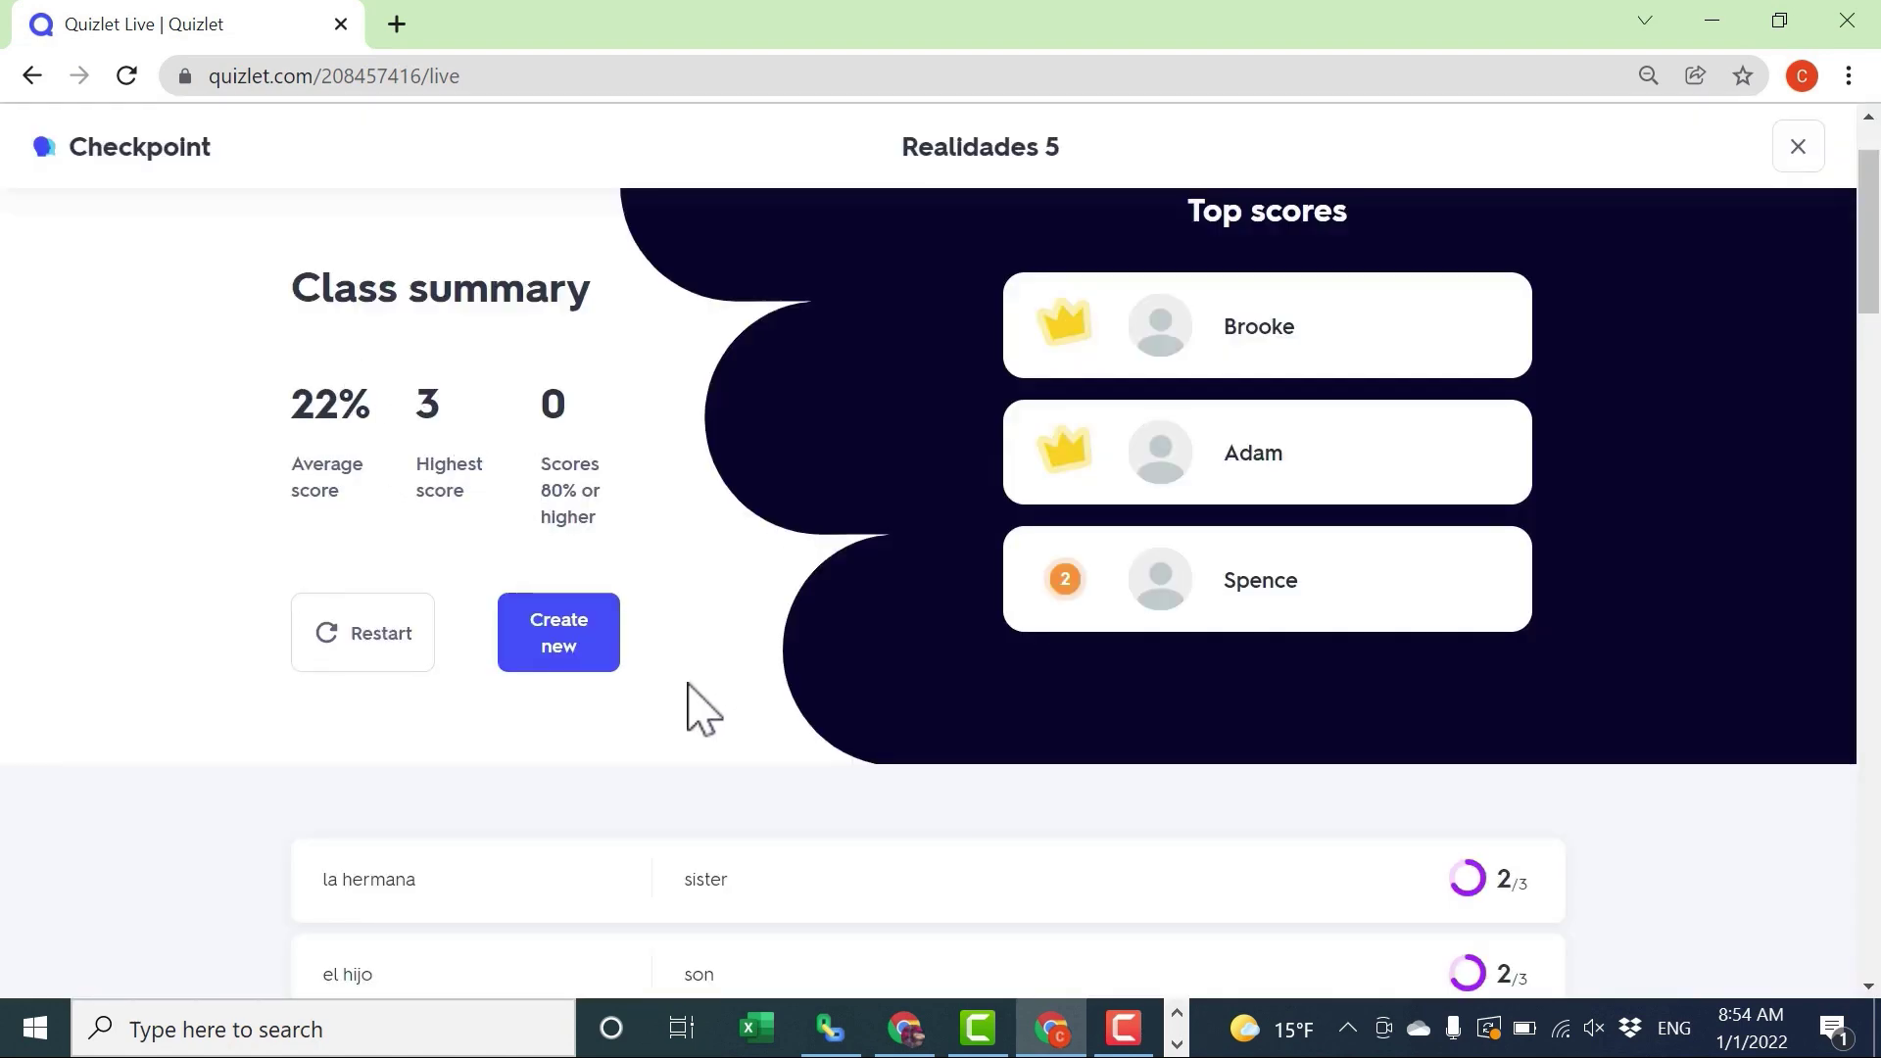
{"action": "scroll", "coordinate": [706, 710], "scroll_direction": "down", "scroll_amount": 6}
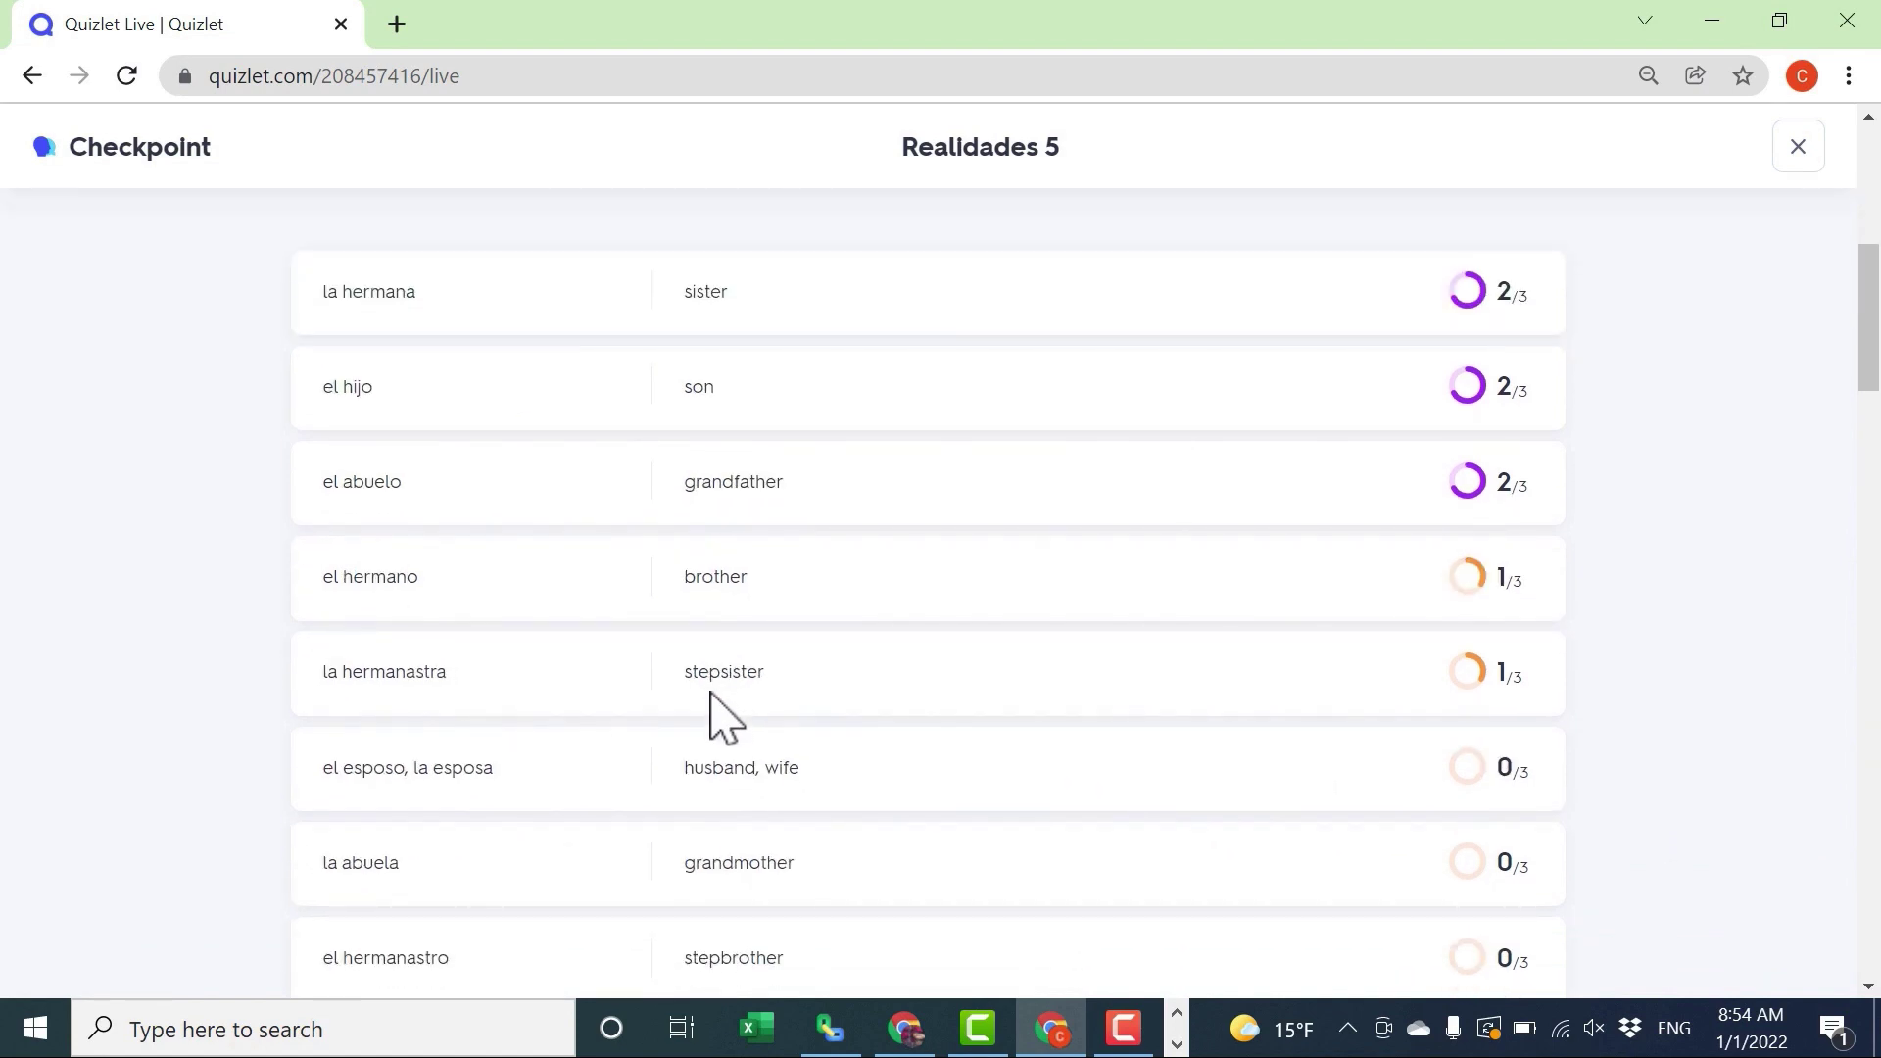
{"action": "scroll", "coordinate": [725, 716], "scroll_direction": "down", "scroll_amount": 8}
{"action": "scroll", "coordinate": [724, 720], "scroll_direction": "up", "scroll_amount": 2}
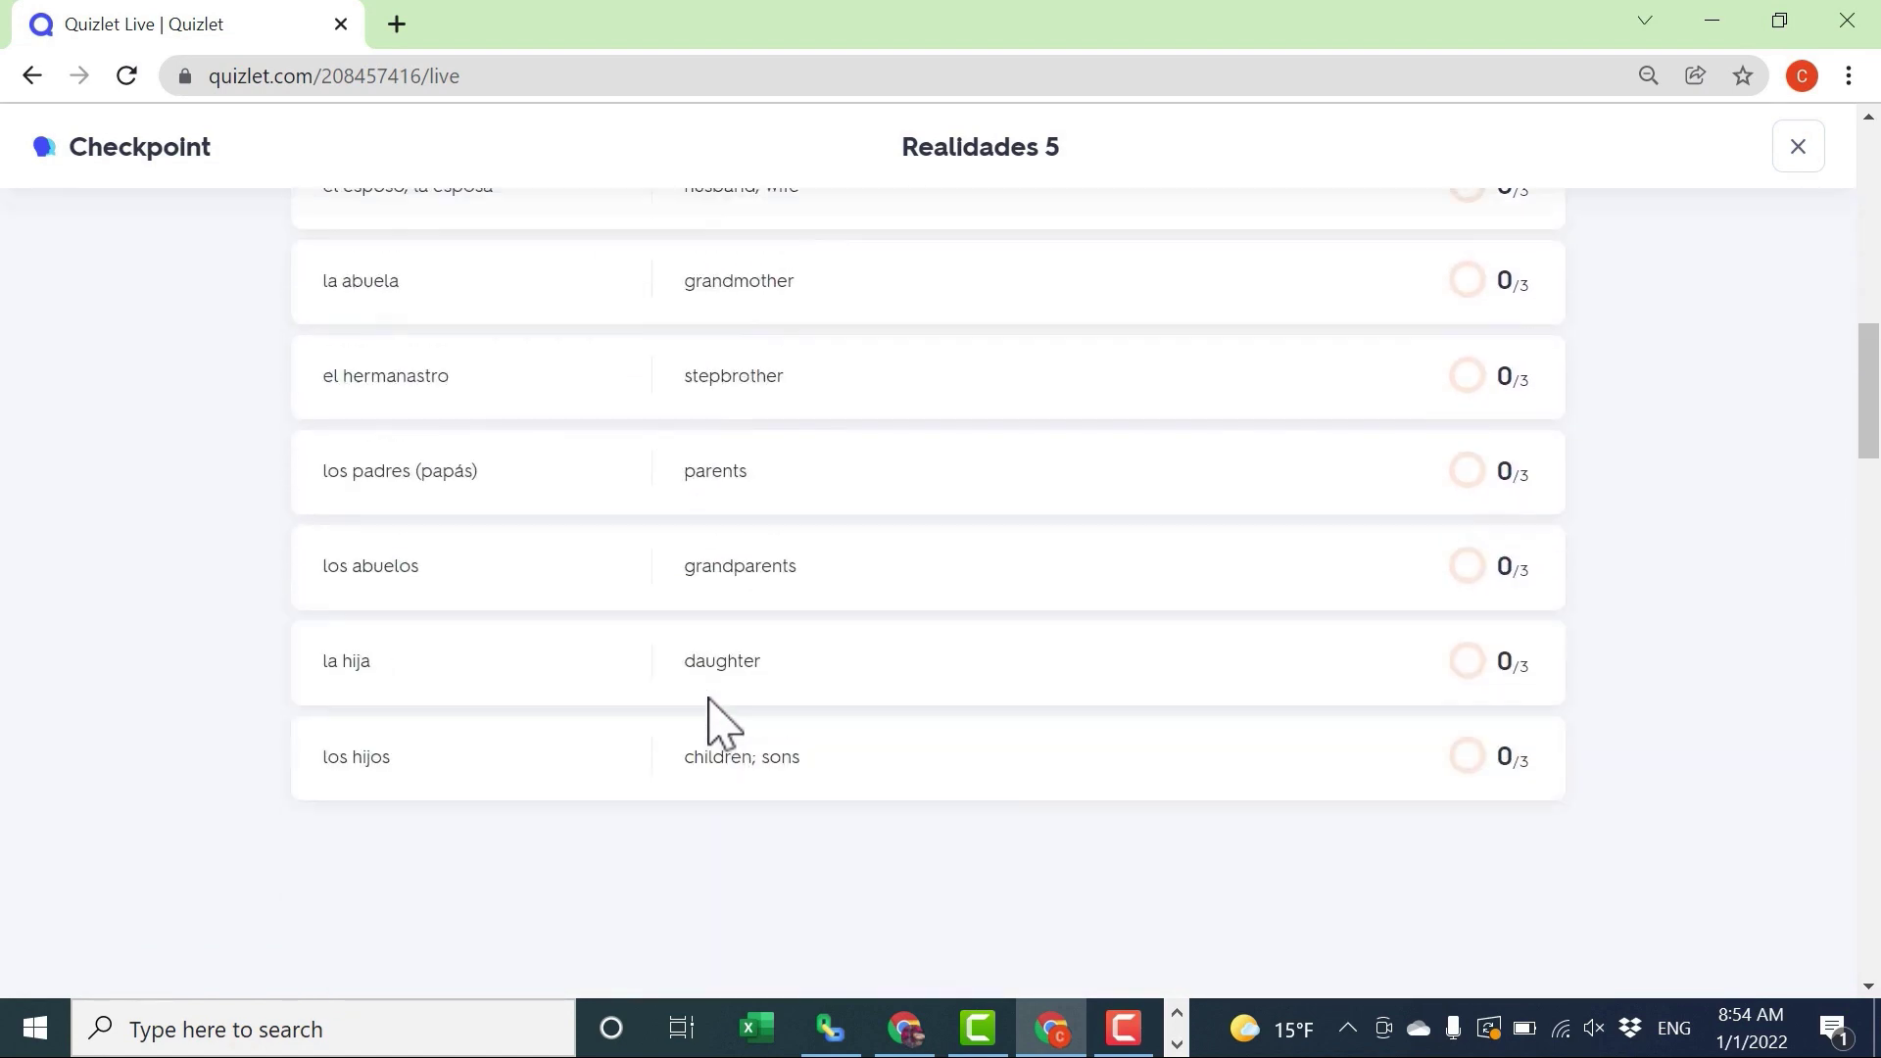
{"action": "scroll", "coordinate": [710, 705], "scroll_direction": "up", "scroll_amount": 9}
{"action": "scroll", "coordinate": [711, 696], "scroll_direction": "down", "scroll_amount": 6}
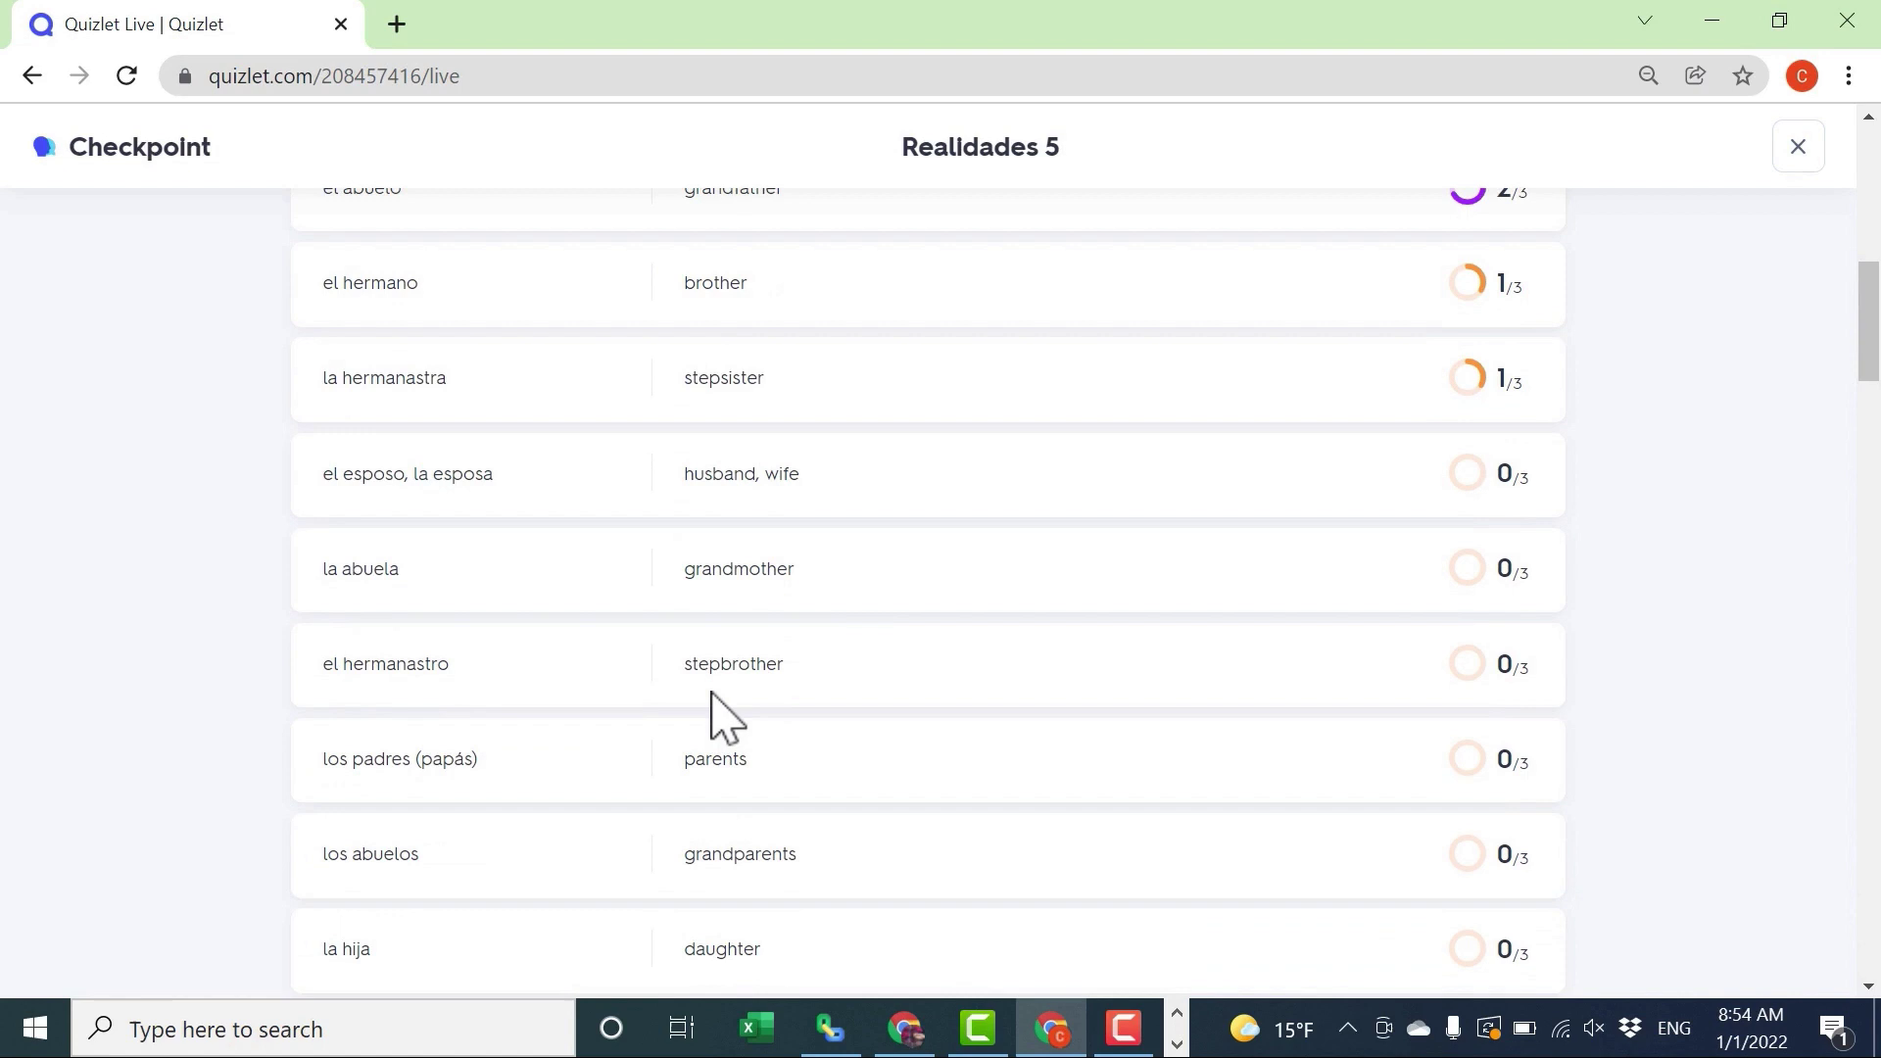
{"action": "scroll", "coordinate": [723, 716], "scroll_direction": "down", "scroll_amount": 3}
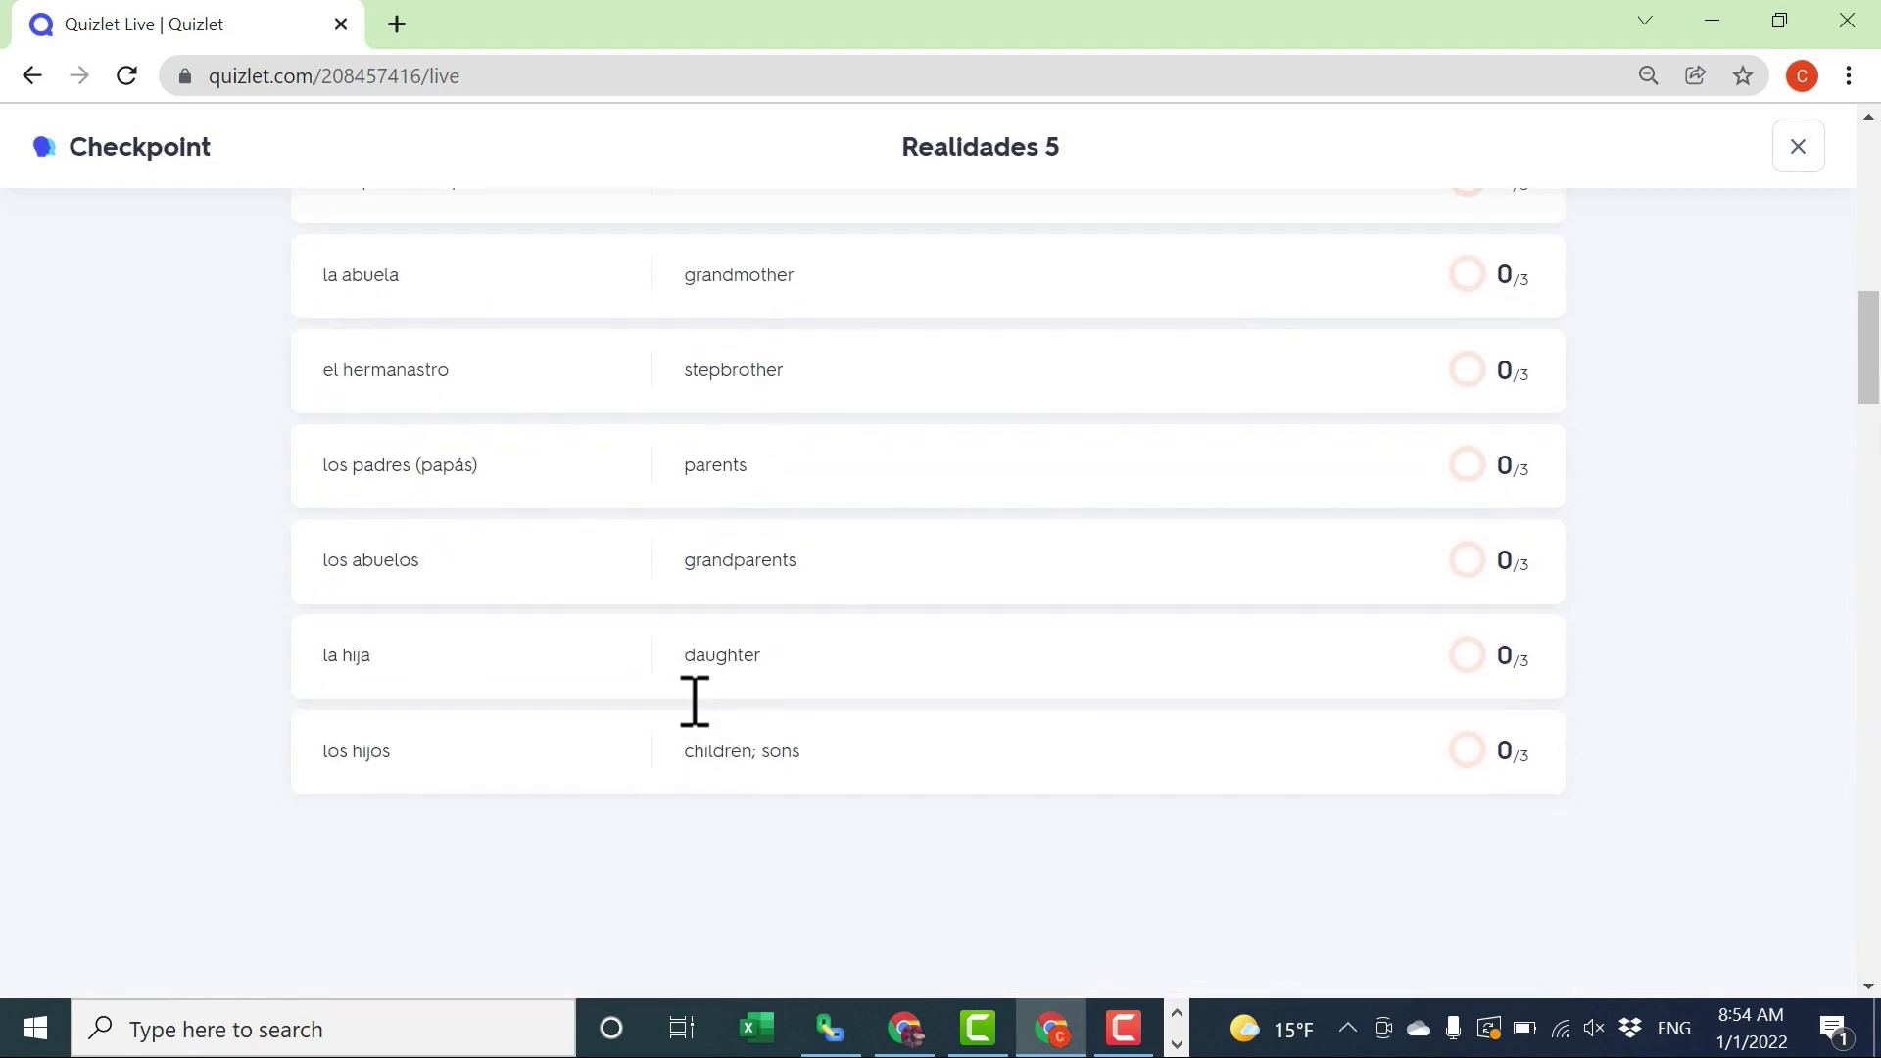
{"action": "scroll", "coordinate": [722, 726], "scroll_direction": "up", "scroll_amount": 4}
{"action": "key", "text": "alt+Left"}
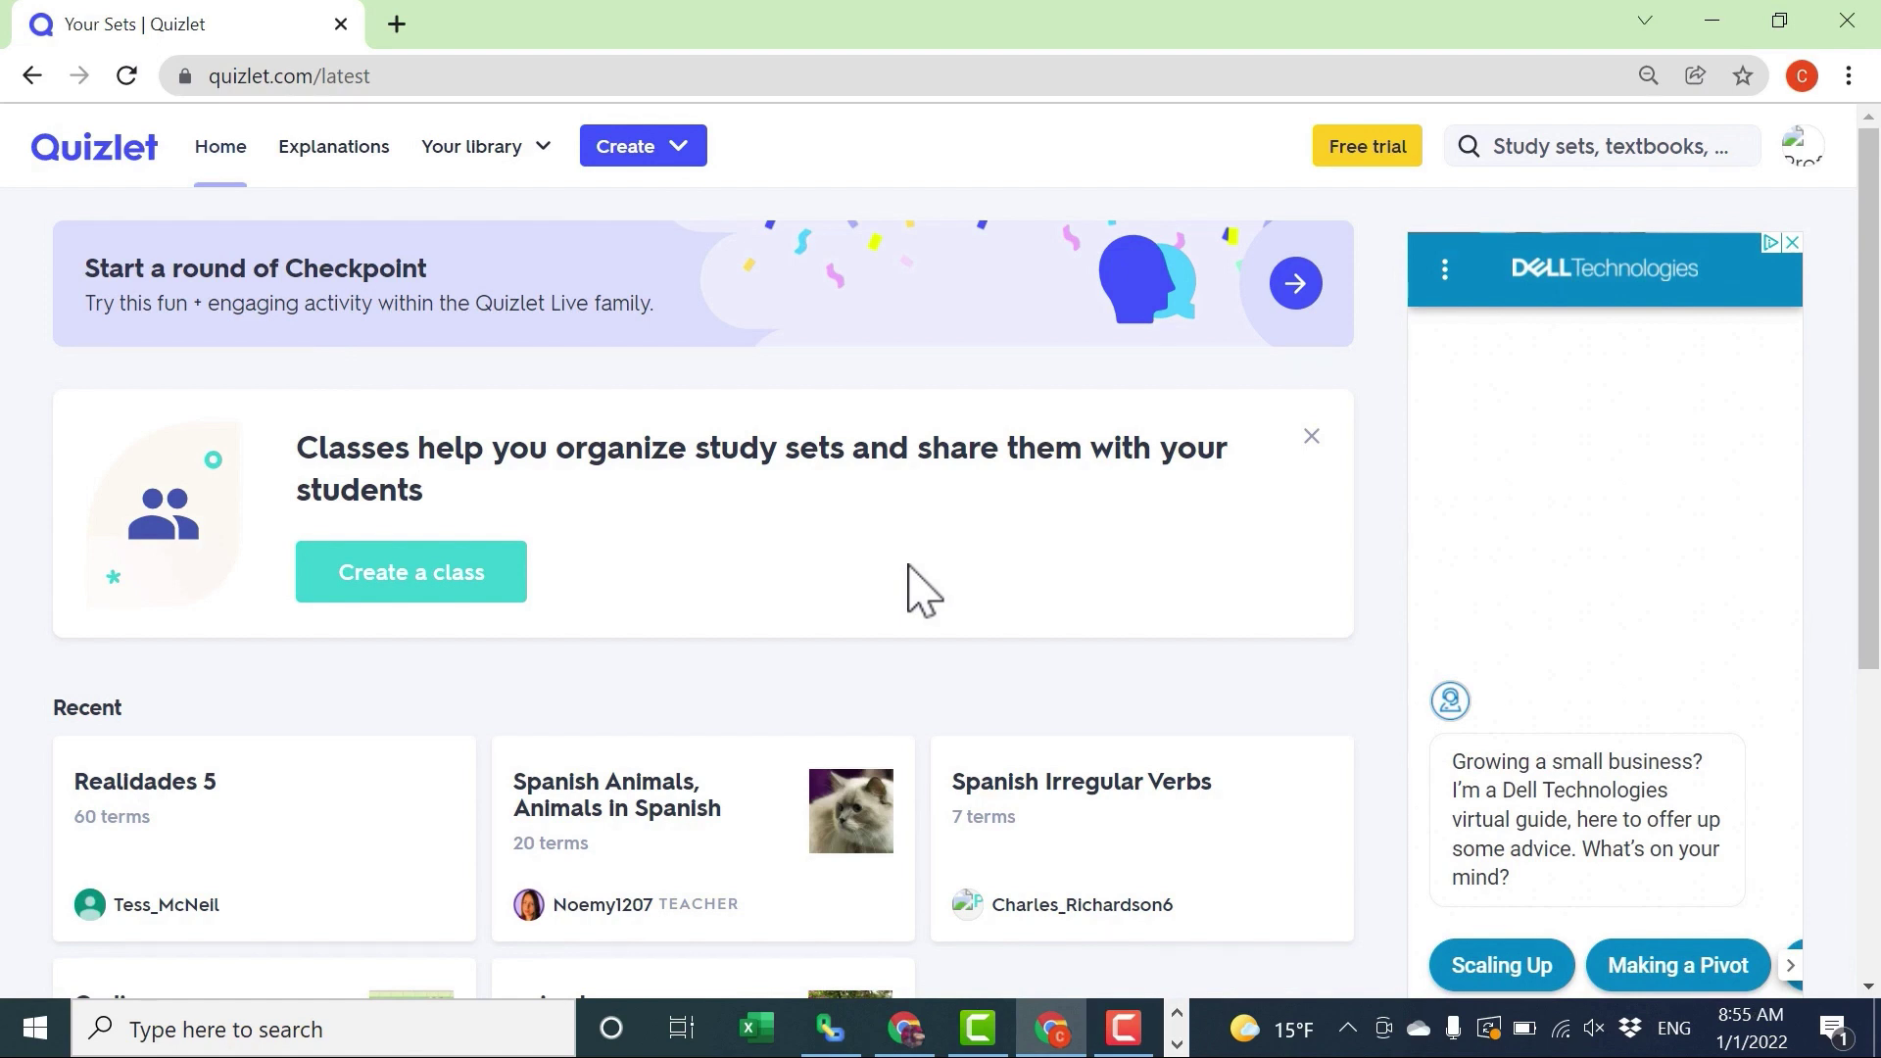
- Open the Spanish Animals set, flip the un gato card both ways, and choose Live
{"action": "left_click", "coordinate": [588, 807]}
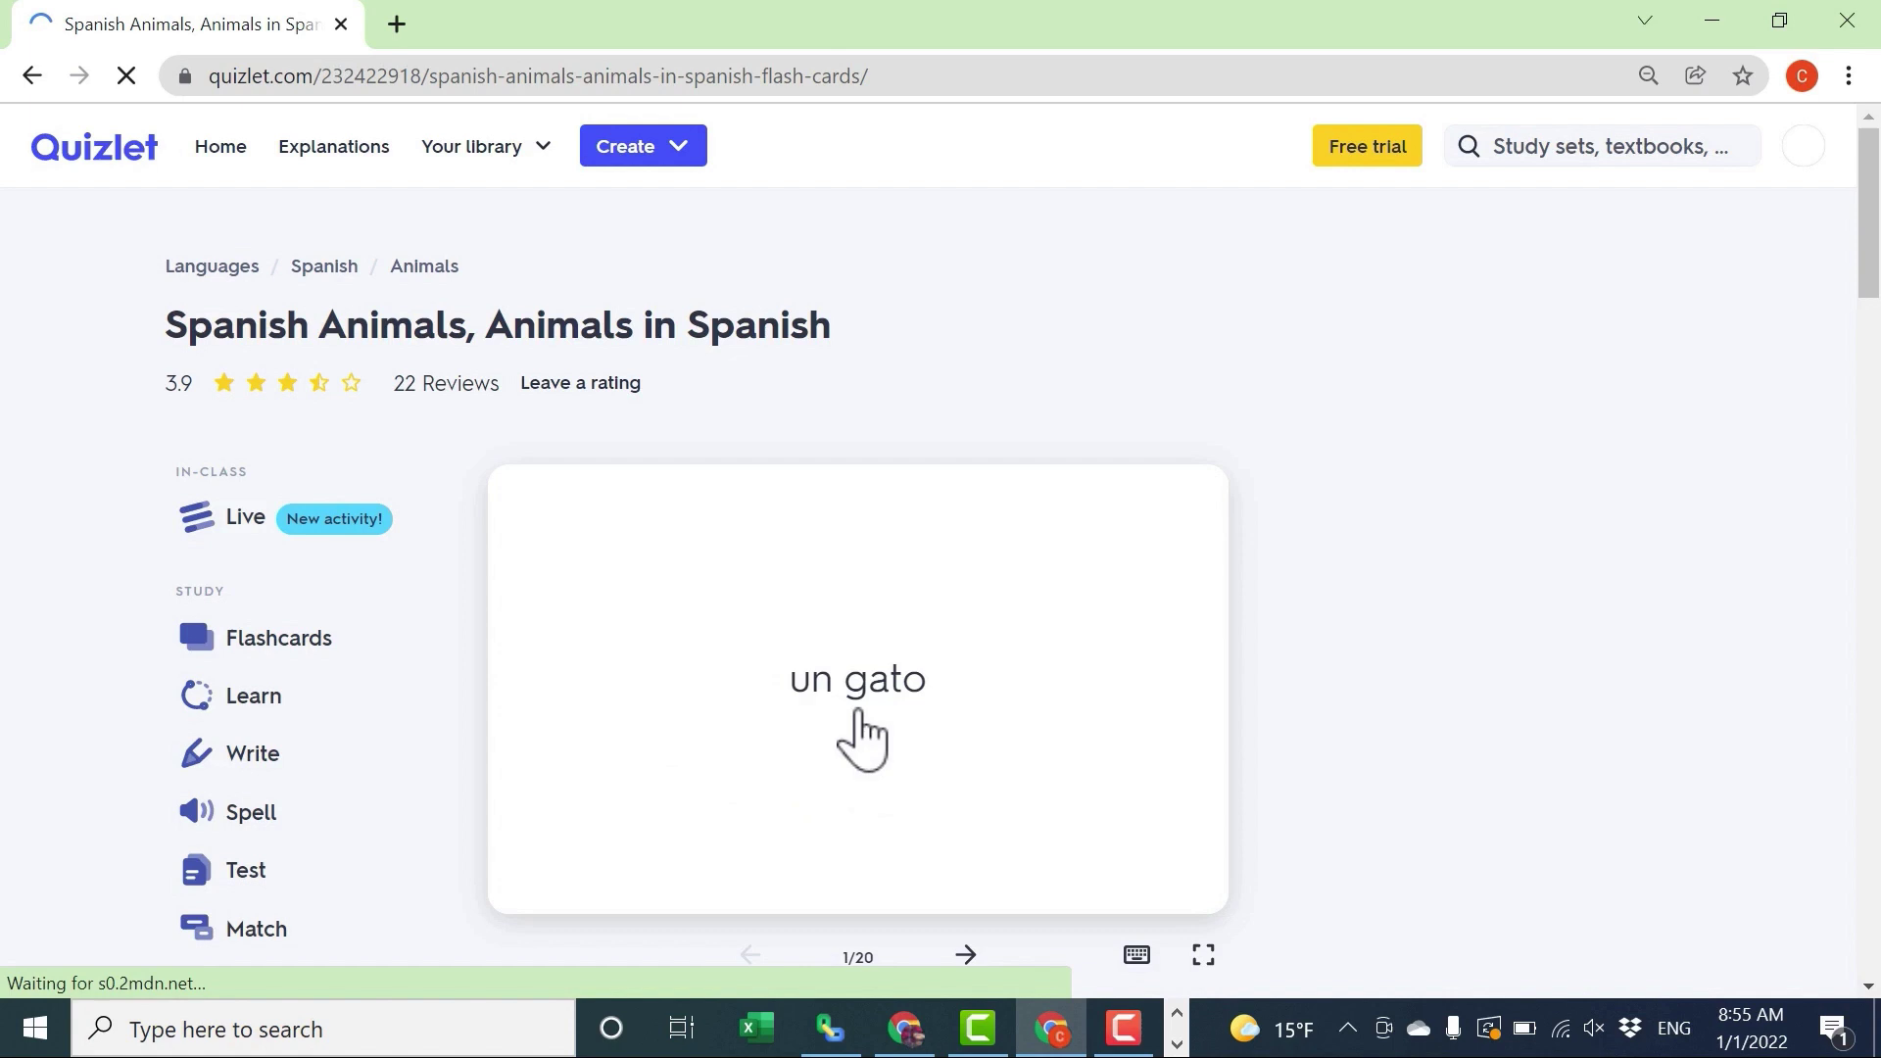
{"action": "left_click", "coordinate": [918, 820]}
{"action": "left_click", "coordinate": [915, 827]}
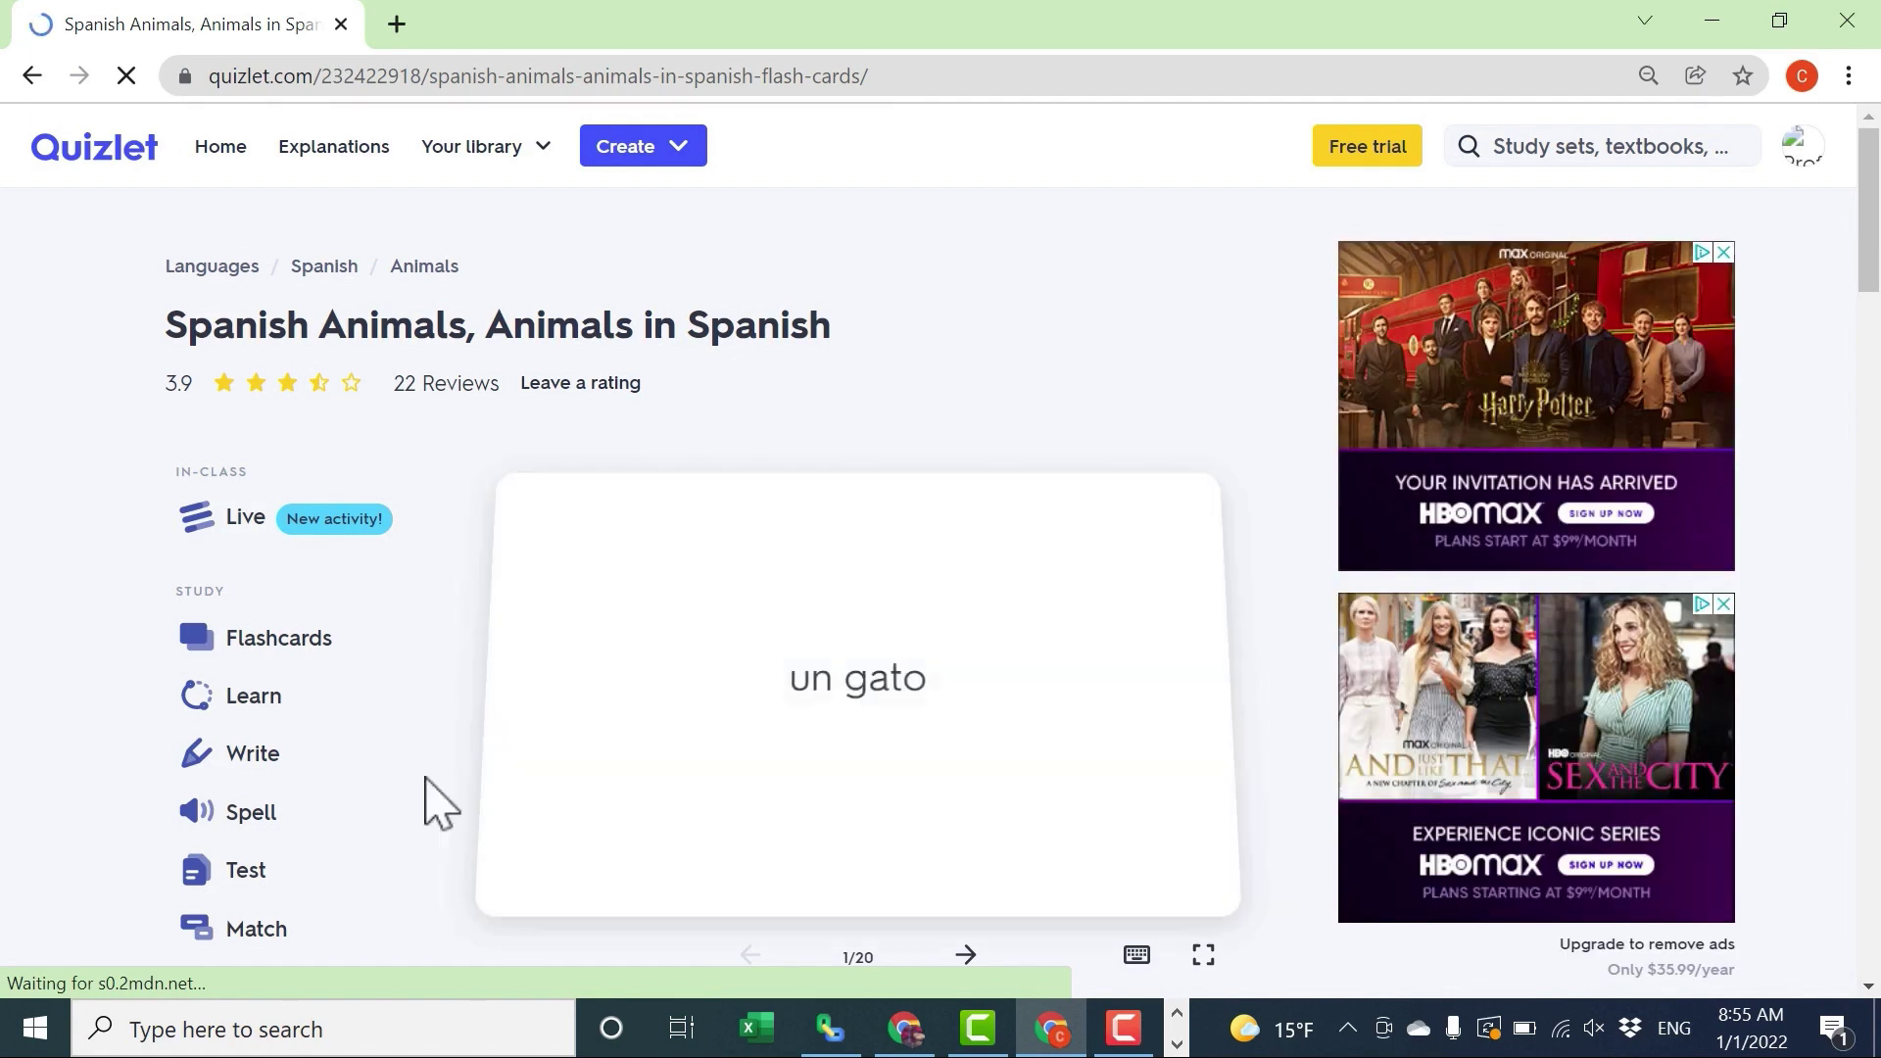
{"action": "scroll", "coordinate": [441, 798], "scroll_direction": "down", "scroll_amount": 1}
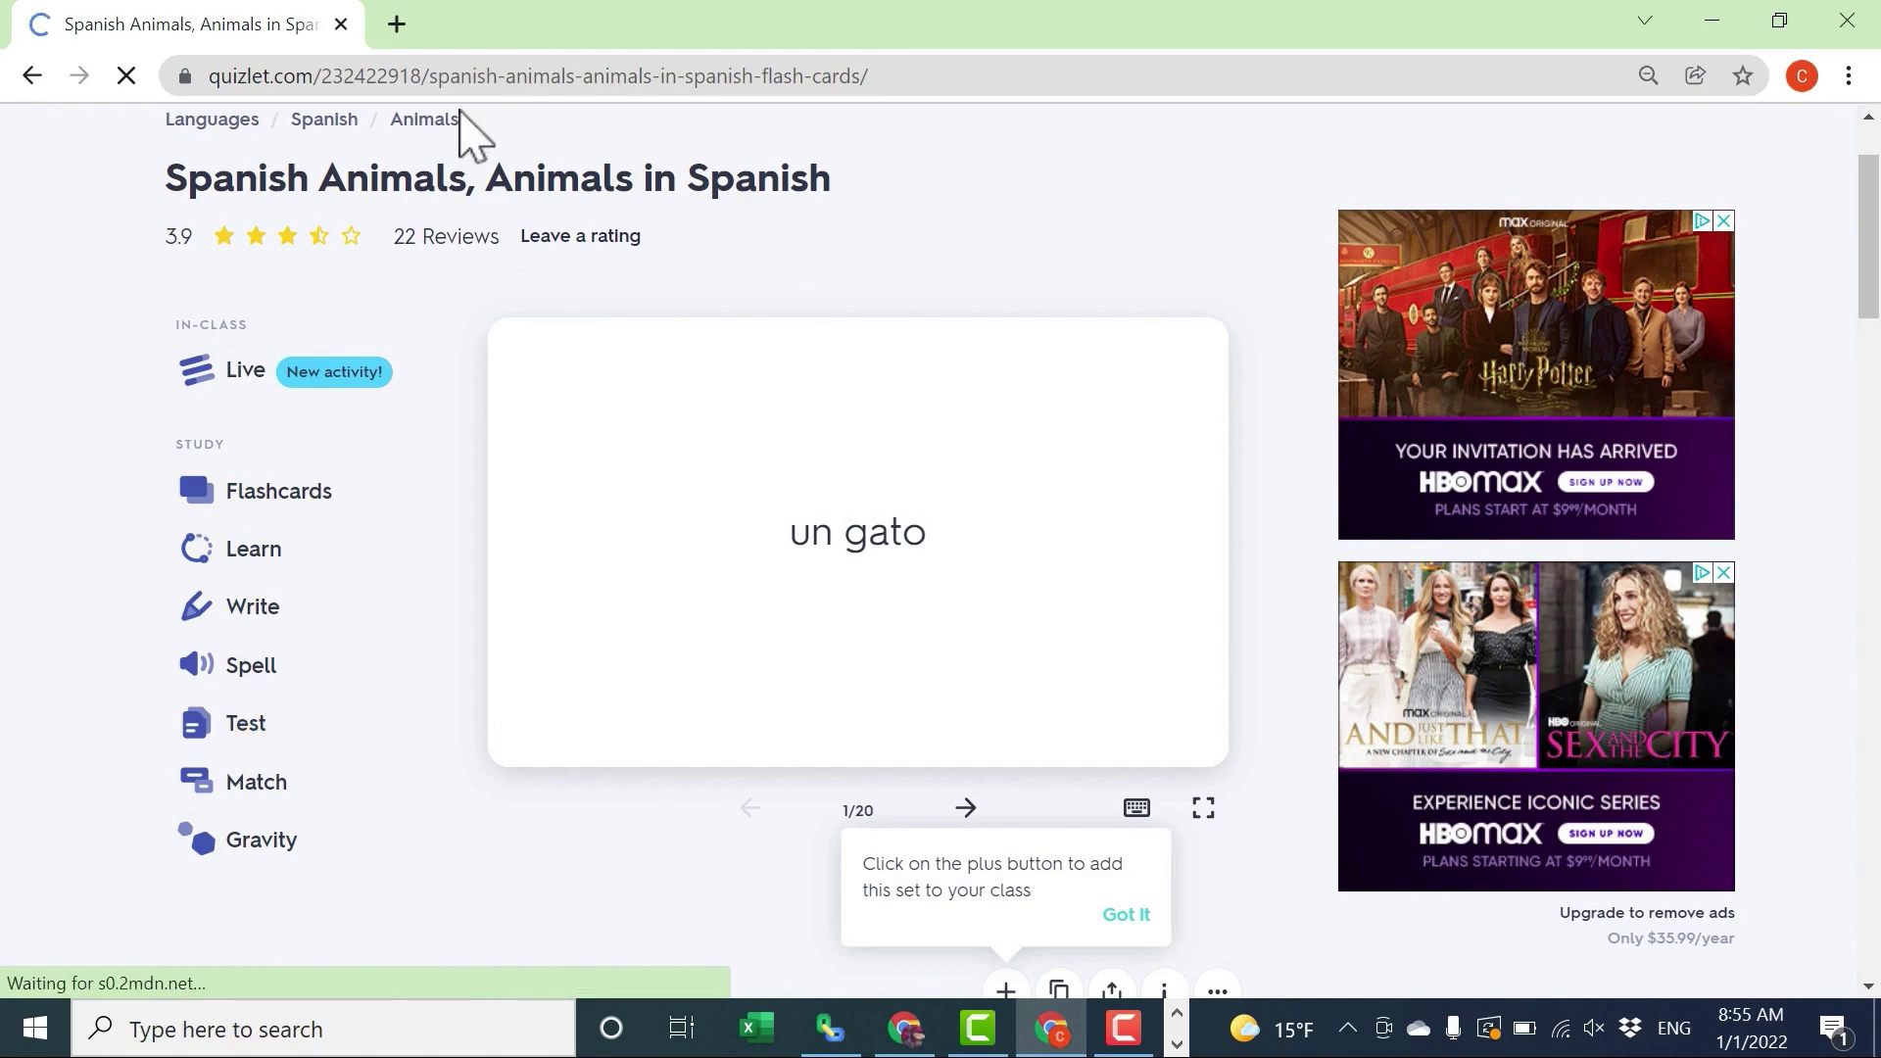
{"action": "scroll", "coordinate": [431, 490], "scroll_direction": "up", "scroll_amount": 1}
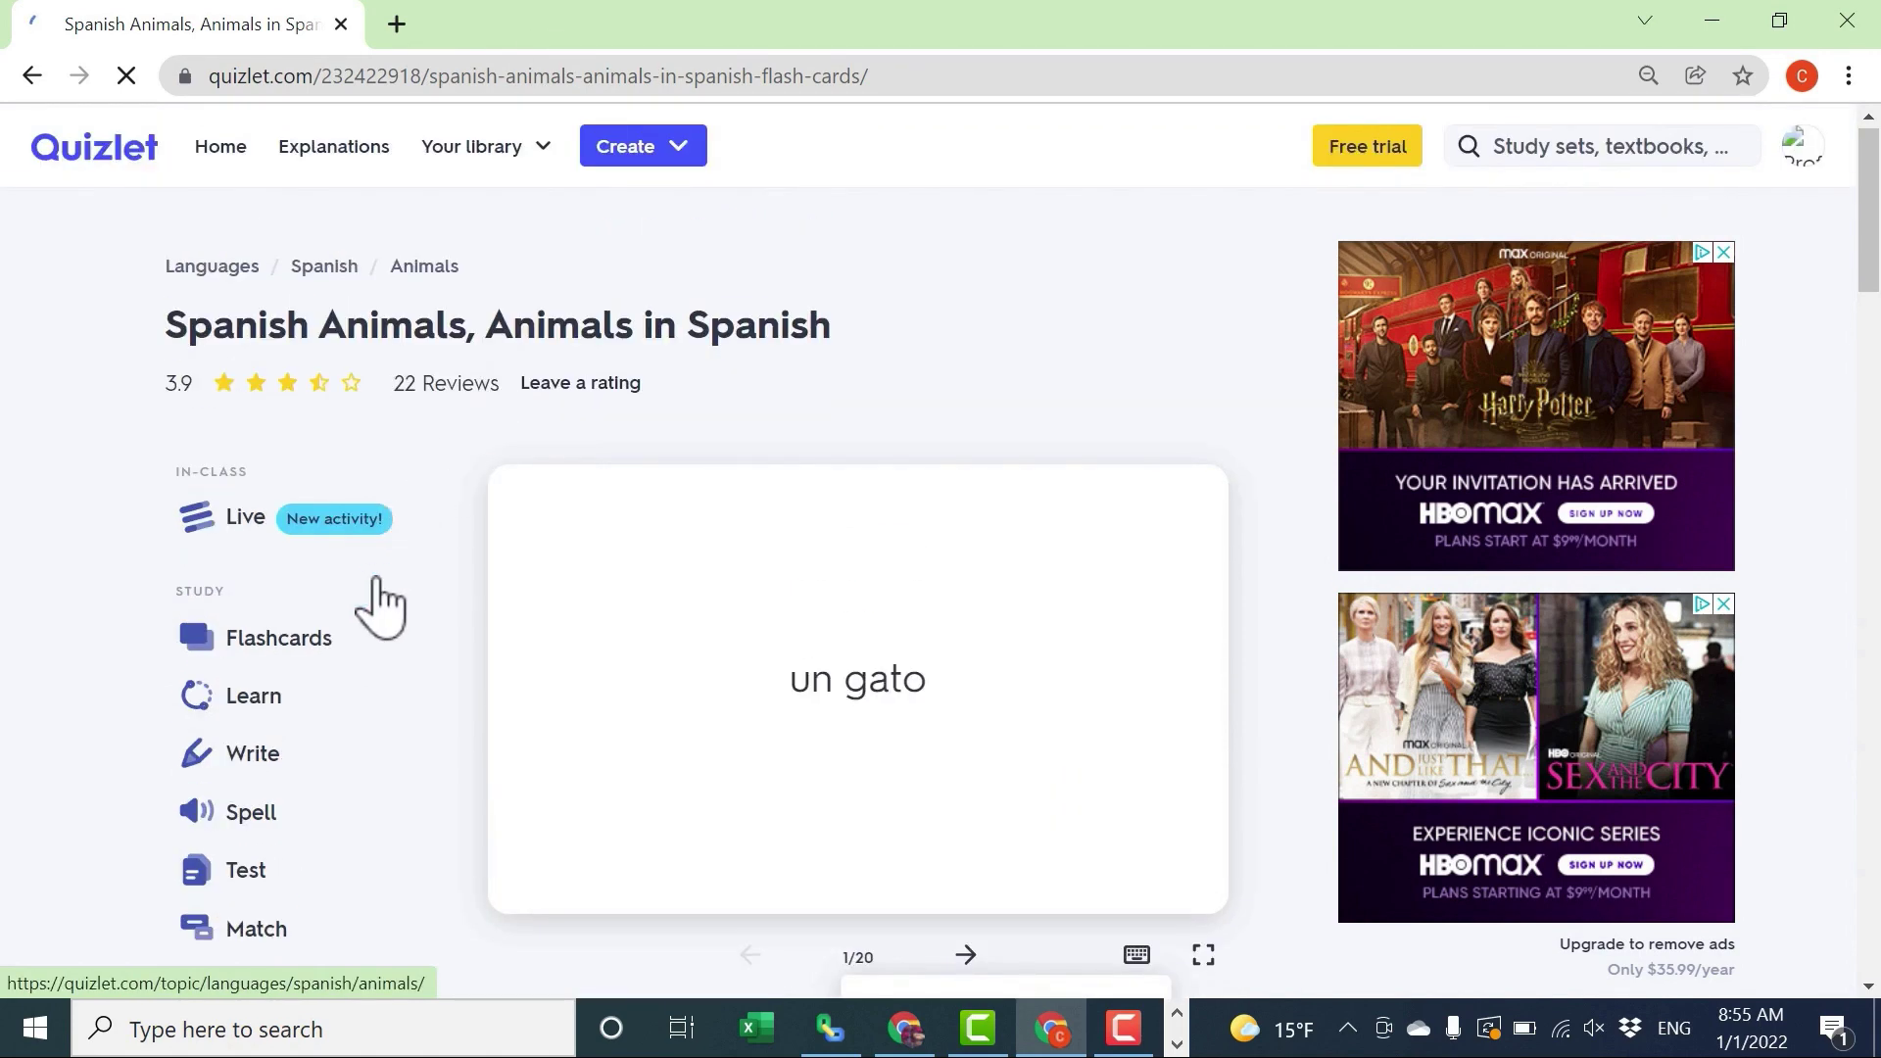
{"action": "left_click", "coordinate": [240, 534]}
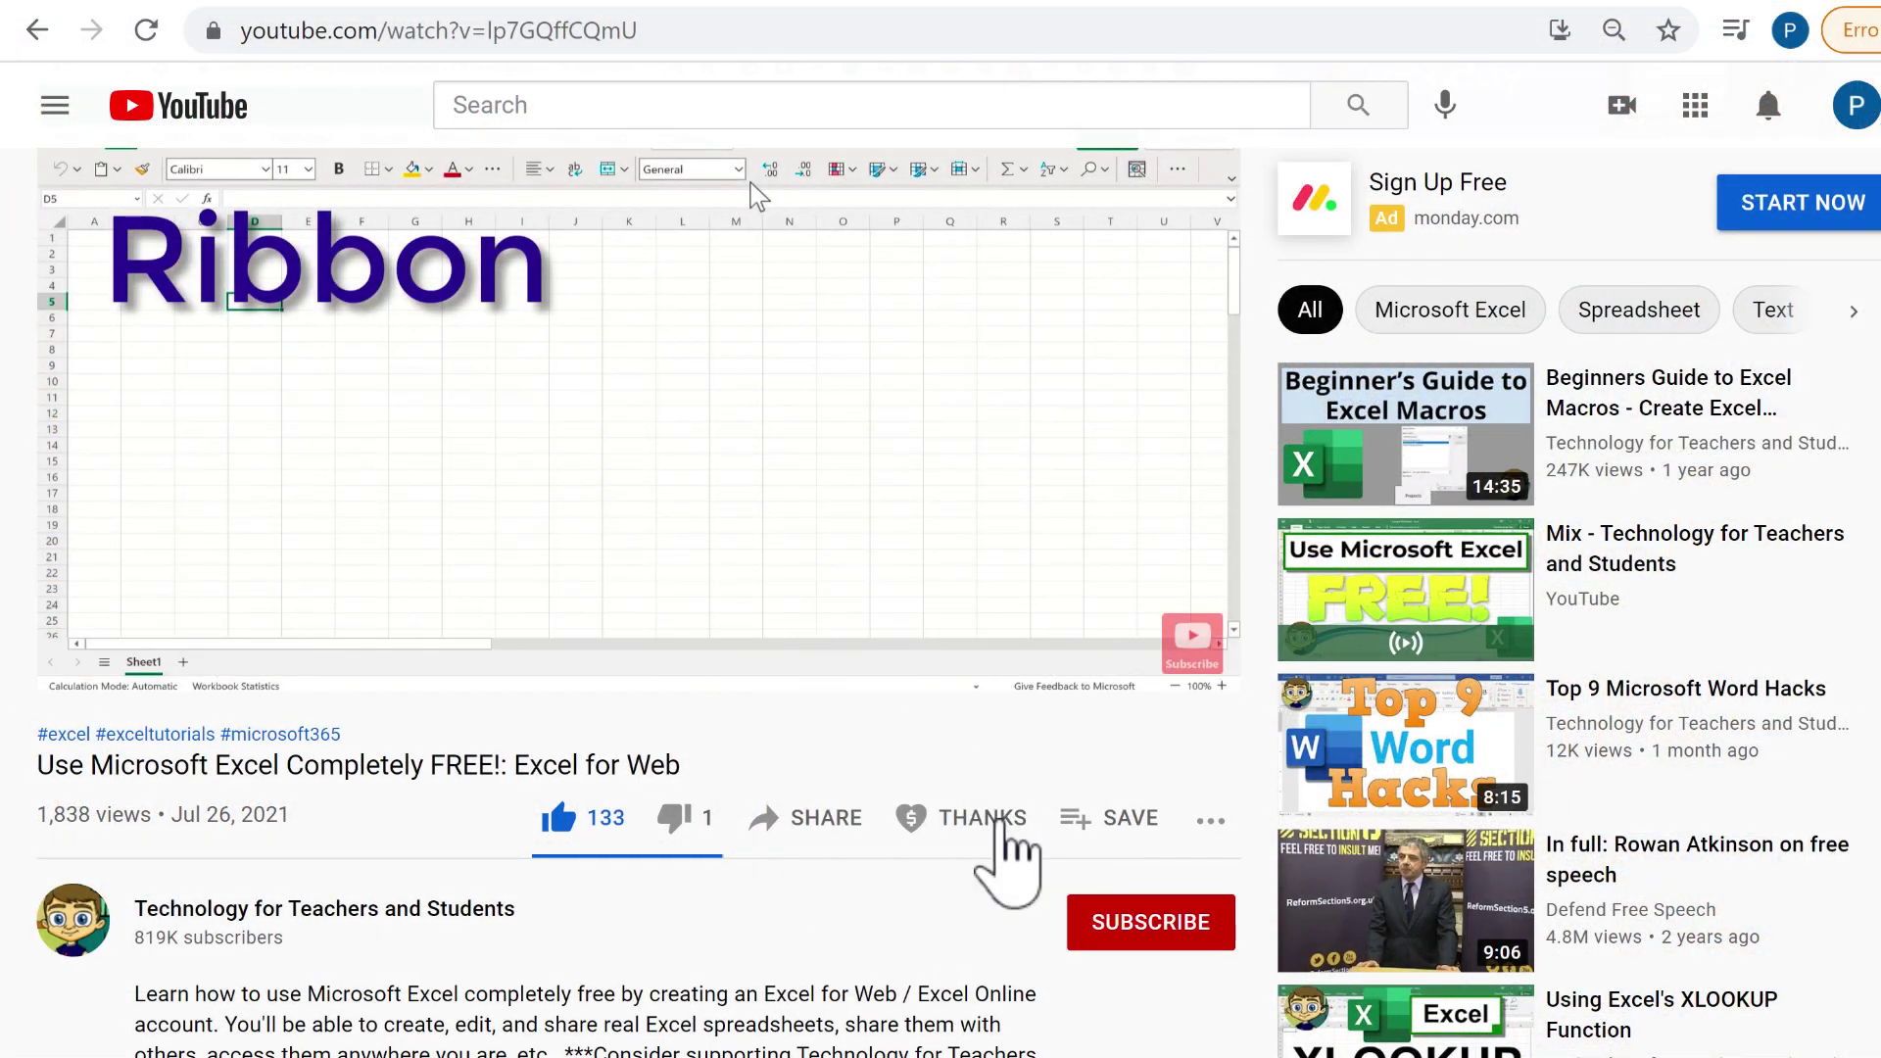
- Open the Super Thanks dialog for the Technology for Teachers and Students channel
{"action": "left_click", "coordinate": [1000, 828]}
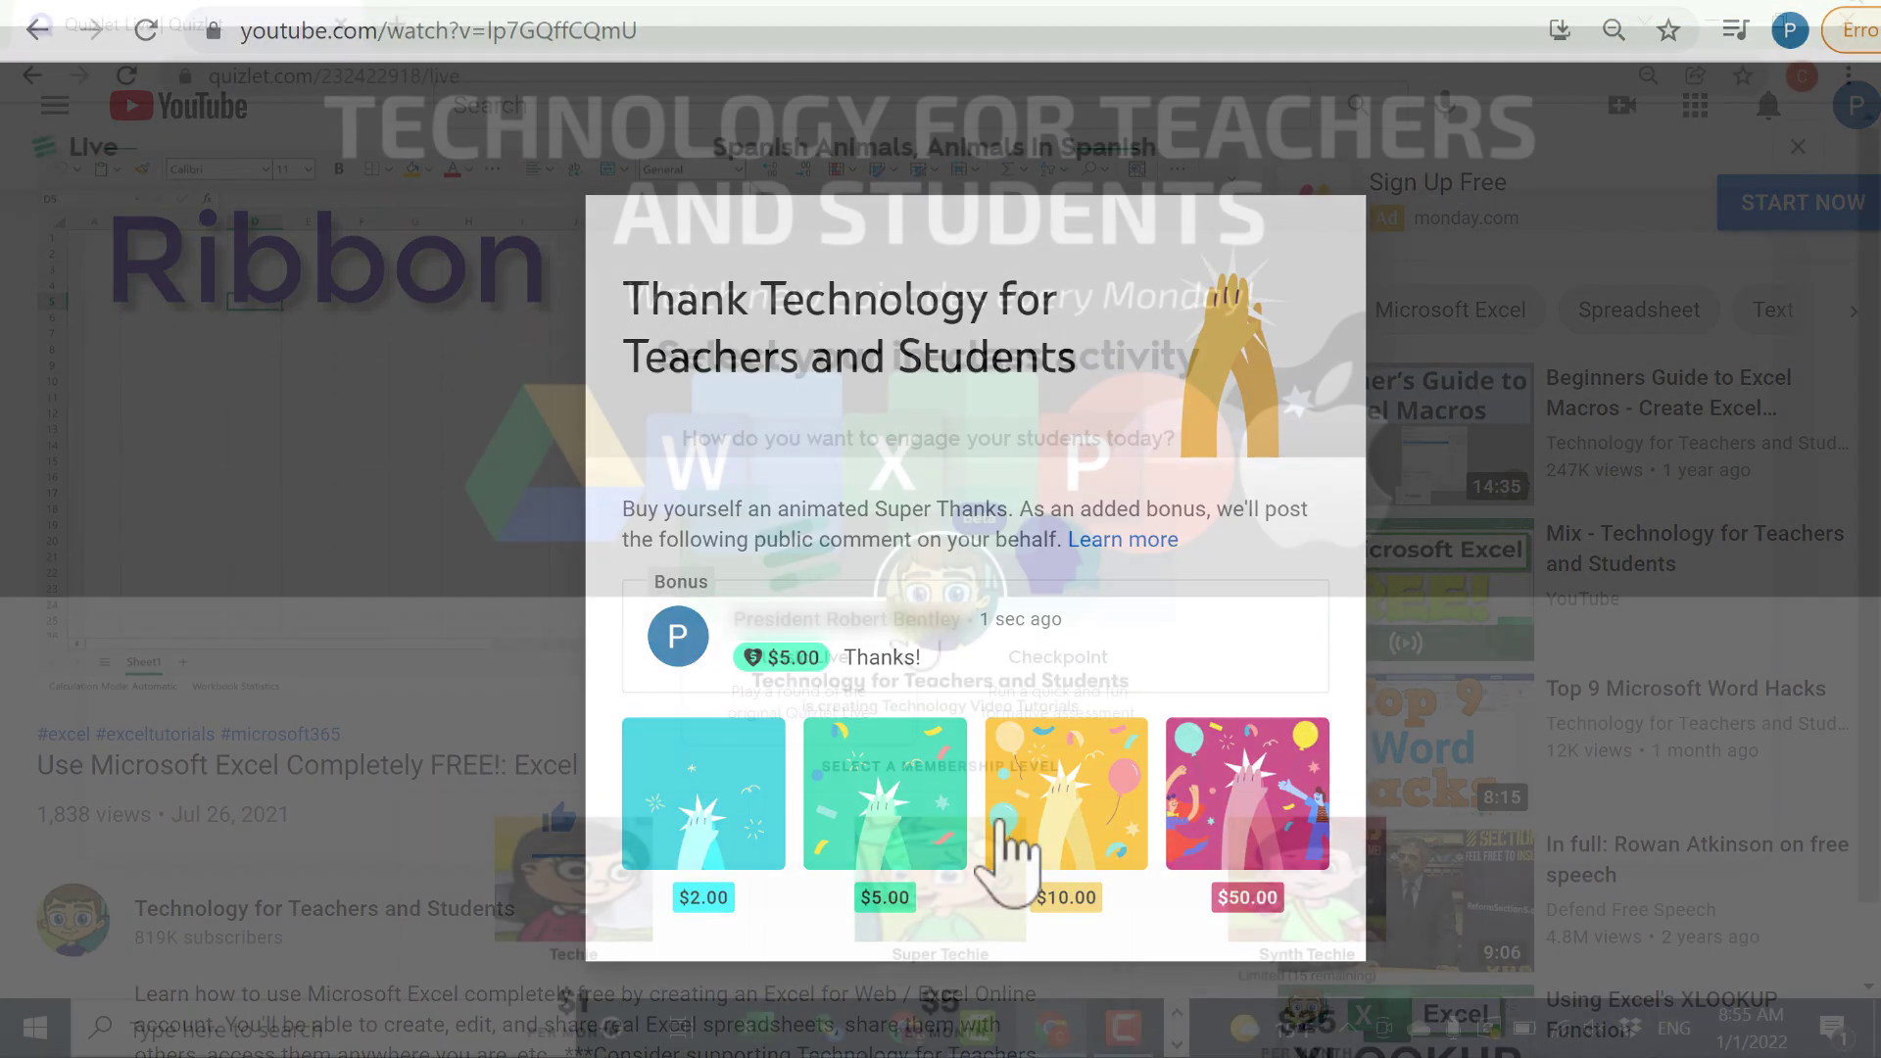